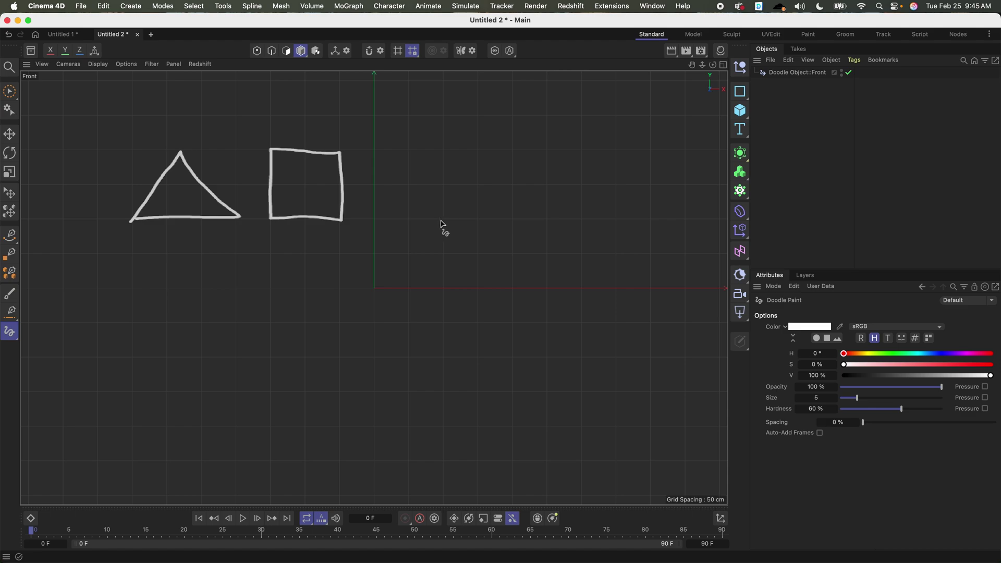
# Step: Doodle a closed hexagon beside the square and an irregular many-cornered polygon beyond it
pyautogui.moveTo(441, 221)
pyautogui.mouseDown()
pyautogui.moveTo(472, 221)
pyautogui.moveTo(514, 199)
pyautogui.mouseUp()
pyautogui.press('super+z')
pyautogui.moveTo(445, 219)
pyautogui.mouseDown()
pyautogui.moveTo(490, 211)
pyautogui.moveTo(512, 188)
pyautogui.moveTo(477, 150)
pyautogui.moveTo(446, 151)
pyautogui.moveTo(408, 183)
pyautogui.moveTo(440, 213)
pyautogui.moveTo(476, 218)
pyautogui.mouseUp()
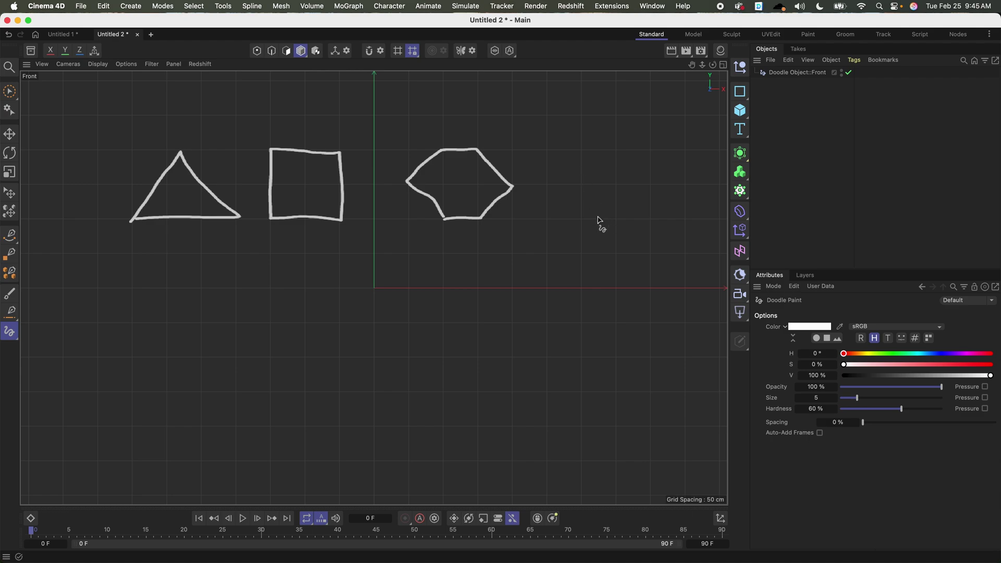
pyautogui.moveTo(593, 231)
pyautogui.mouseDown()
pyautogui.moveTo(557, 216)
pyautogui.moveTo(616, 200)
pyautogui.moveTo(622, 163)
pyautogui.moveTo(581, 162)
pyautogui.moveTo(566, 132)
pyautogui.moveTo(678, 123)
pyautogui.moveTo(650, 148)
pyautogui.moveTo(701, 168)
pyautogui.moveTo(663, 230)
pyautogui.moveTo(610, 218)
pyautogui.moveTo(595, 235)
pyautogui.mouseUp()
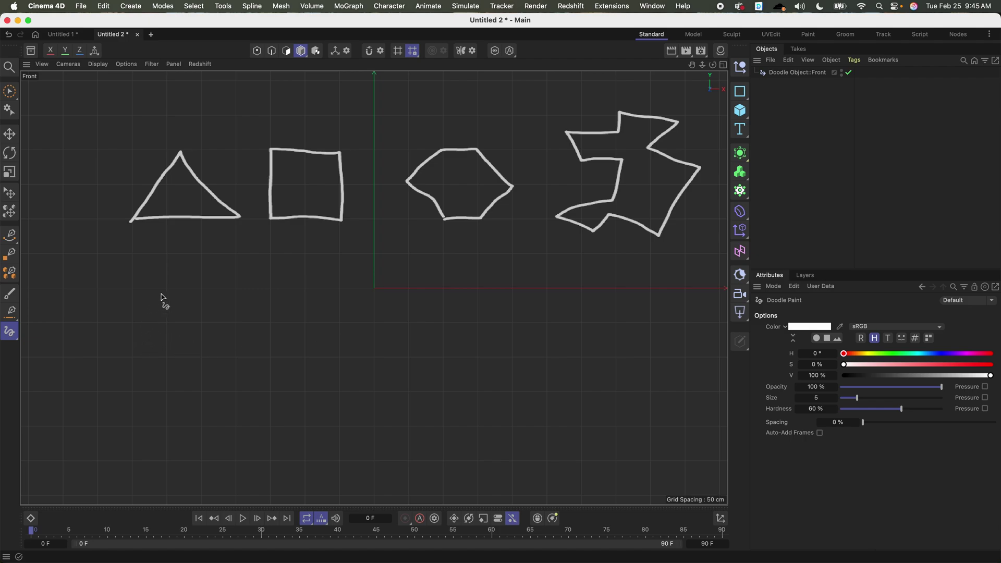
# Step: Doodle a large rectangle below the first triangle, with a small triangle inside it and hatching between the two outlines
pyautogui.moveTo(141, 291); pyautogui.dragTo(144, 381)
pyautogui.moveTo(141, 288)
pyautogui.mouseDown()
pyautogui.moveTo(249, 284)
pyautogui.moveTo(264, 379)
pyautogui.moveTo(144, 381)
pyautogui.mouseUp()
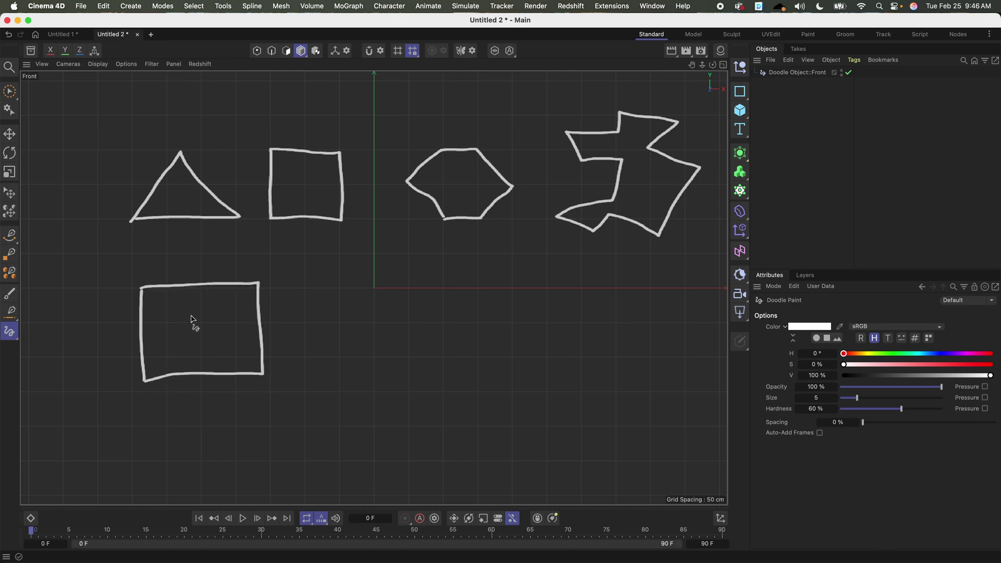
pyautogui.moveTo(194, 313)
pyautogui.mouseDown()
pyautogui.moveTo(177, 344)
pyautogui.moveTo(227, 343)
pyautogui.moveTo(190, 316)
pyautogui.moveTo(146, 328)
pyautogui.moveTo(157, 371)
pyautogui.moveTo(201, 348)
pyautogui.moveTo(252, 360)
pyautogui.moveTo(214, 296)
pyautogui.moveTo(253, 346)
pyautogui.mouseUp()
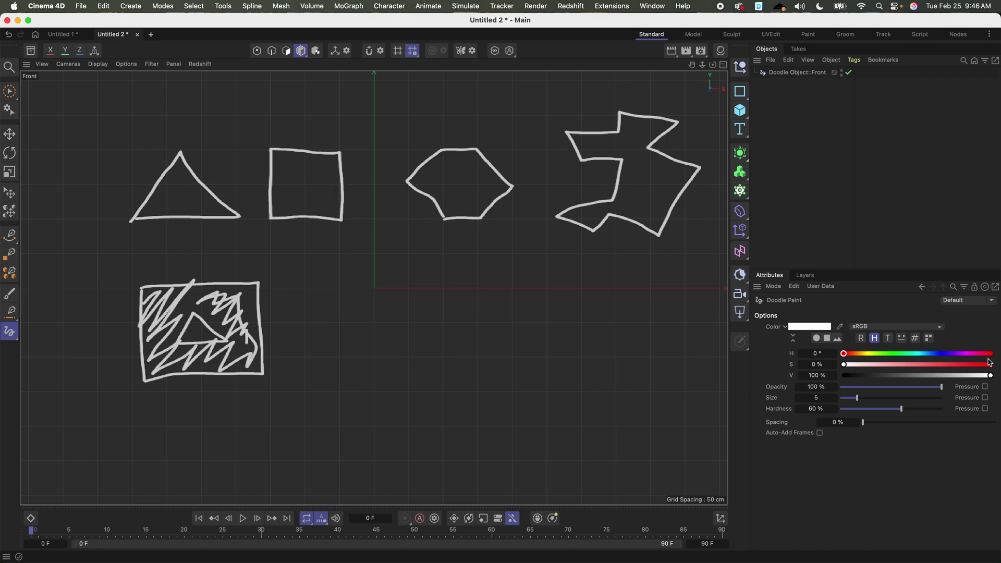
# Step: Undo the hatching inside the rectangle and set the doodle brush to hue 245°, saturation 38% and size 9
pyautogui.click(944, 354)
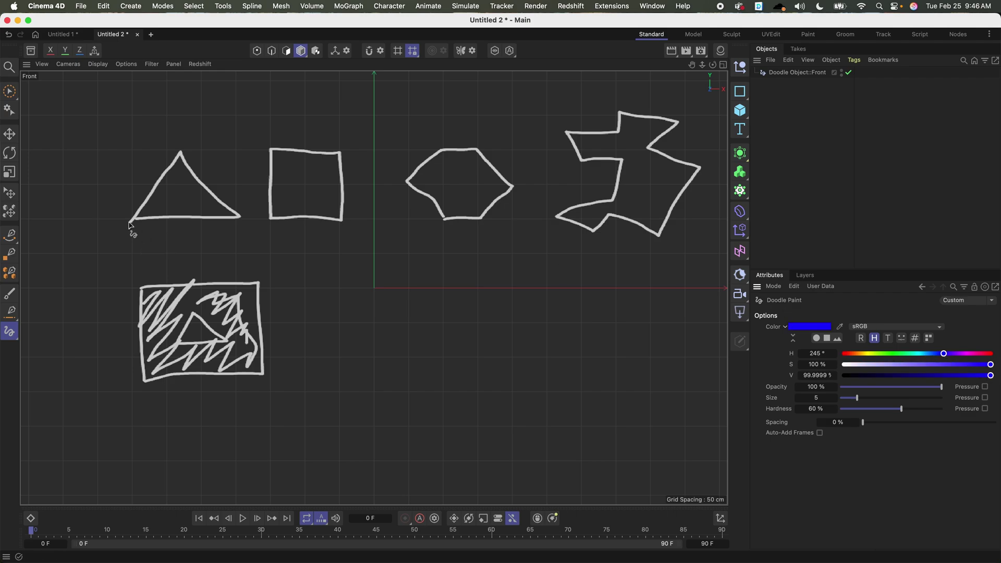
pyautogui.press('super+z')
pyautogui.click(908, 369)
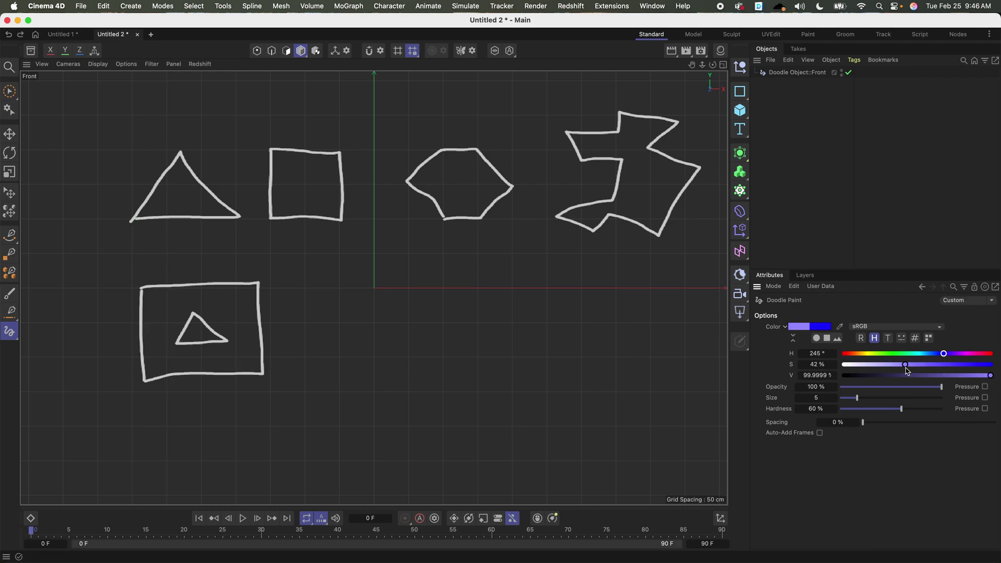
pyautogui.moveTo(905, 367); pyautogui.dragTo(898, 371)
pyautogui.moveTo(863, 399); pyautogui.dragTo(870, 399)
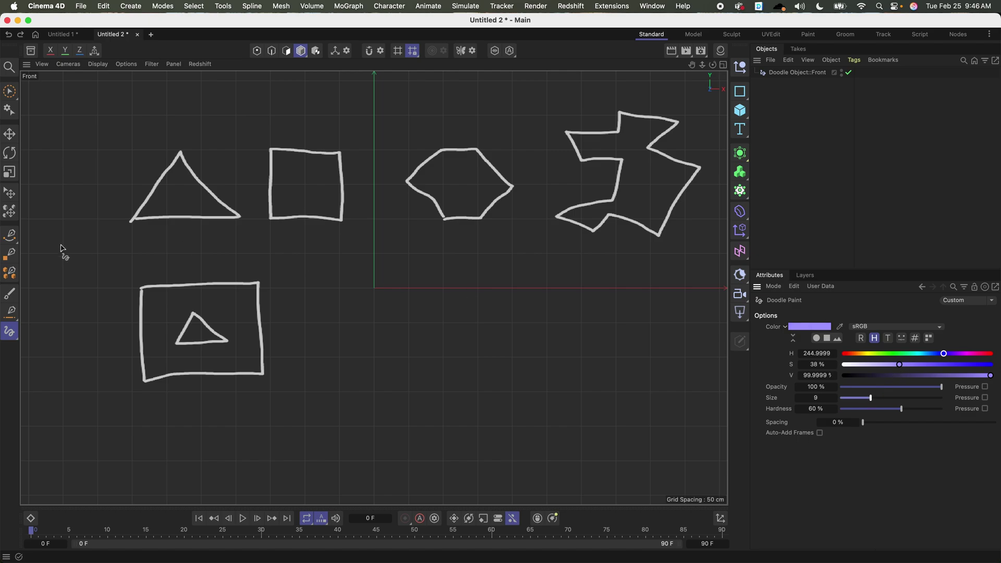
# Step: Mark every corner of the upper triangle and the square with a purple dot
pyautogui.moveTo(129, 218); pyautogui.dragTo(130, 223)
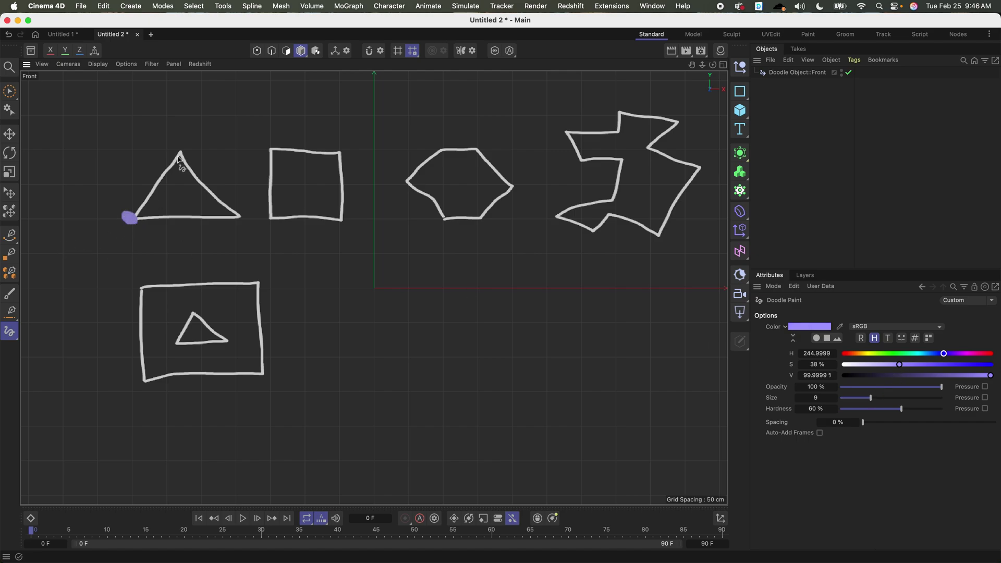
pyautogui.moveTo(180, 148); pyautogui.dragTo(182, 151)
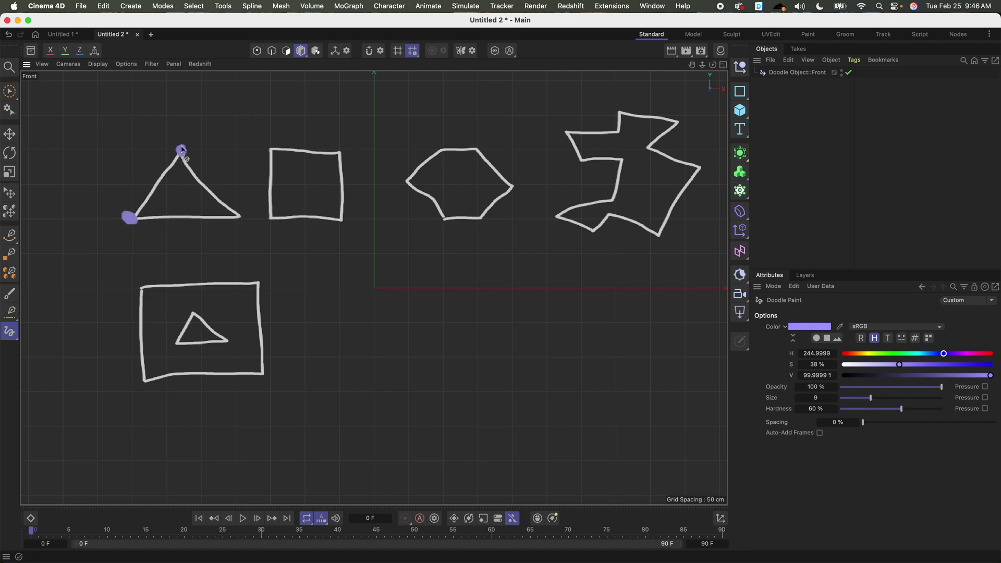
pyautogui.click(239, 215)
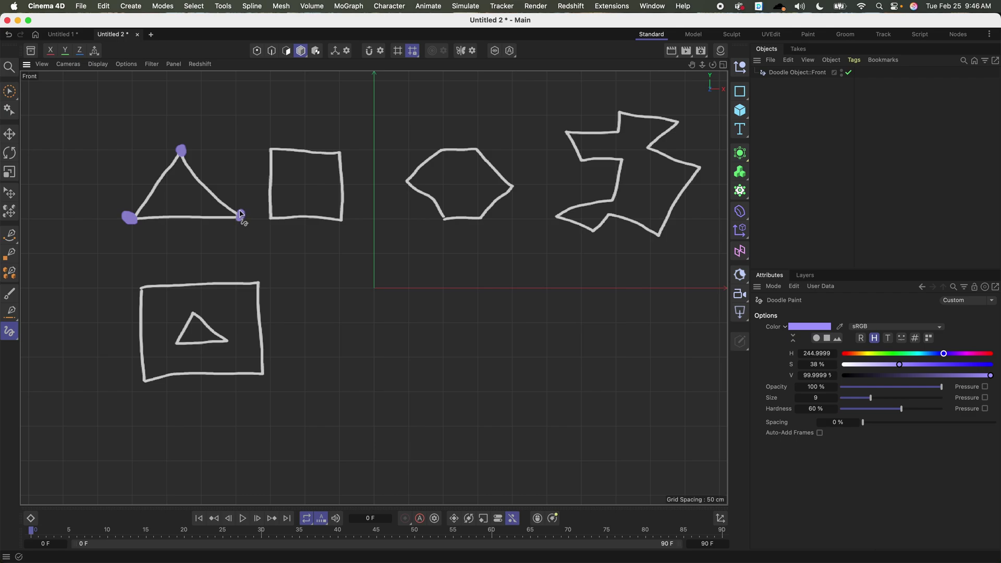
pyautogui.click(270, 149)
# Step: Mark the corners of the large rectangle and of the small triangle inside it with purple dots
pyautogui.click(143, 381)
pyautogui.click(259, 374)
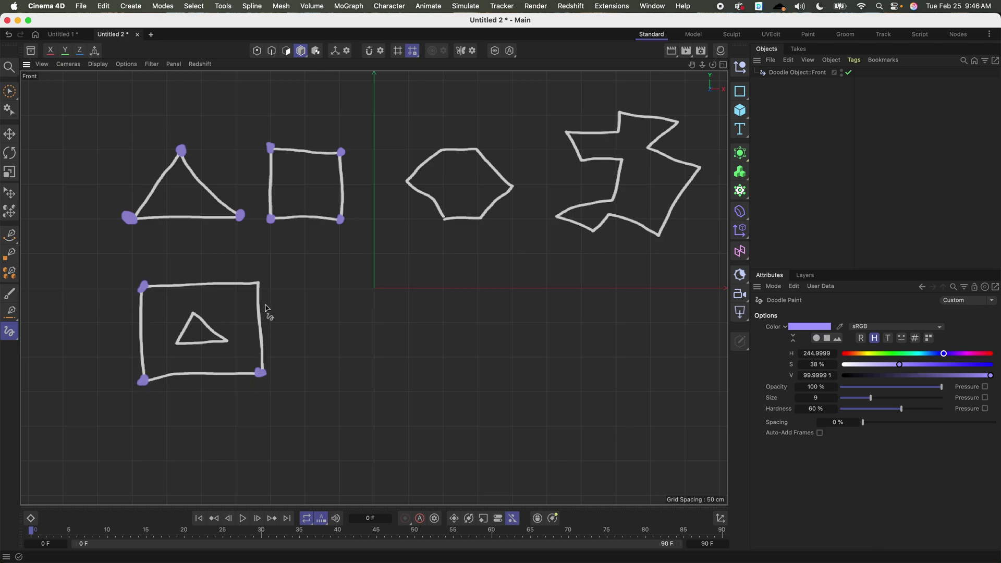
pyautogui.click(257, 283)
pyautogui.click(228, 339)
# Step: Mark all six corners of the hexagon with purple dots
pyautogui.click(409, 180)
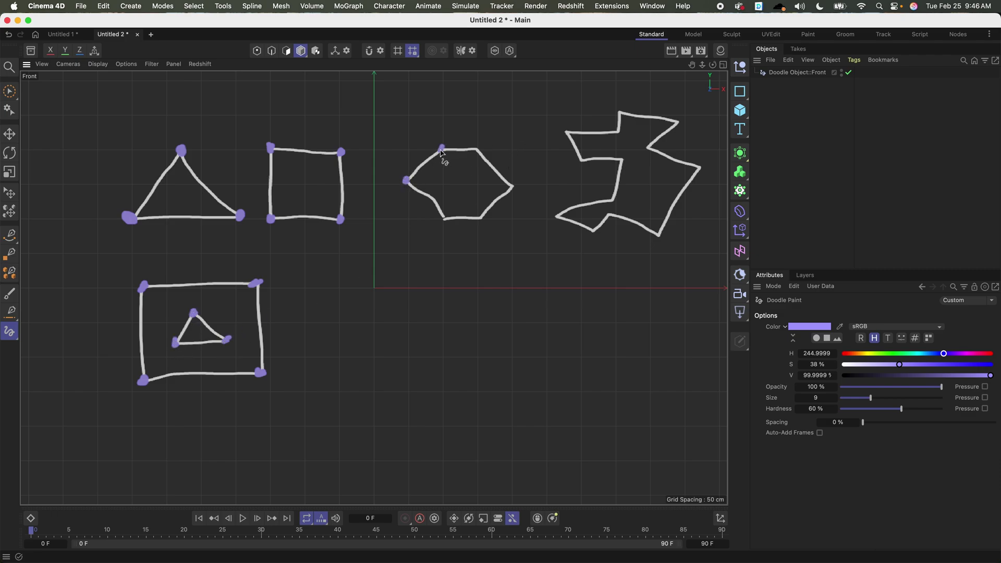
pyautogui.click(443, 216)
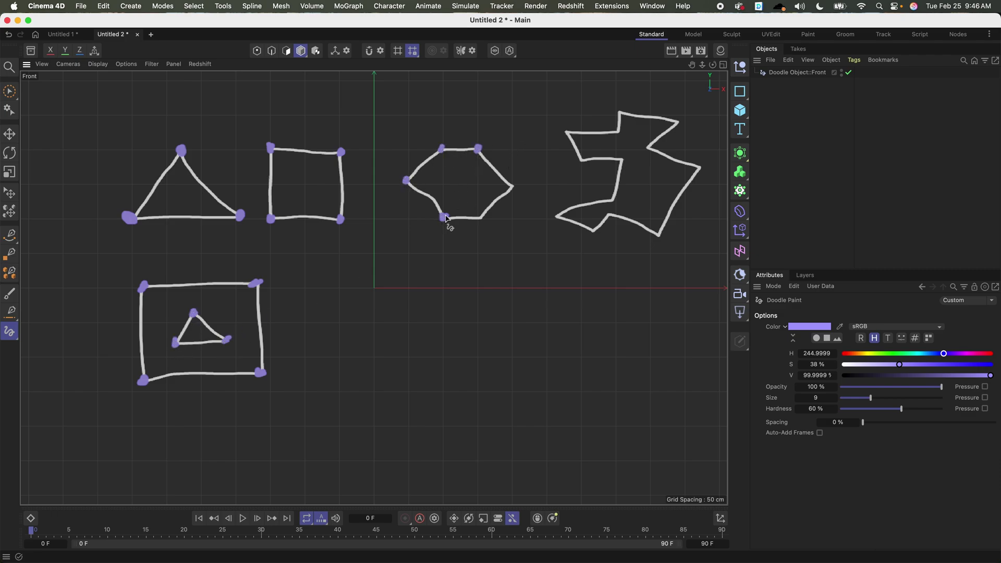
pyautogui.click(481, 218)
pyautogui.click(513, 185)
# Step: Mark every corner of the irregular polygon with a purple dot
pyautogui.click(620, 160)
pyautogui.click(594, 230)
pyautogui.click(610, 215)
pyautogui.click(657, 234)
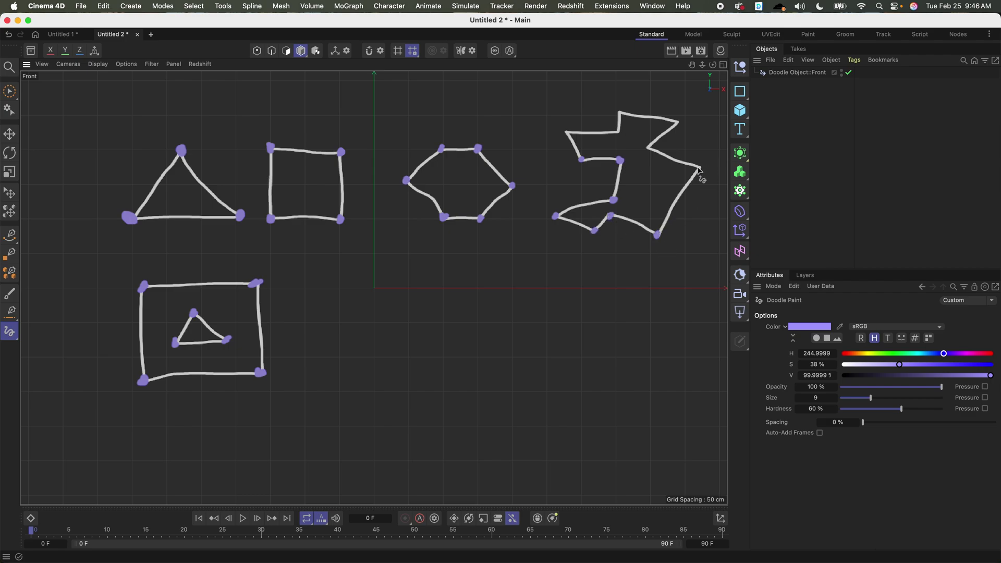
pyautogui.click(698, 168)
pyautogui.click(676, 122)
pyautogui.click(618, 113)
pyautogui.press('f')
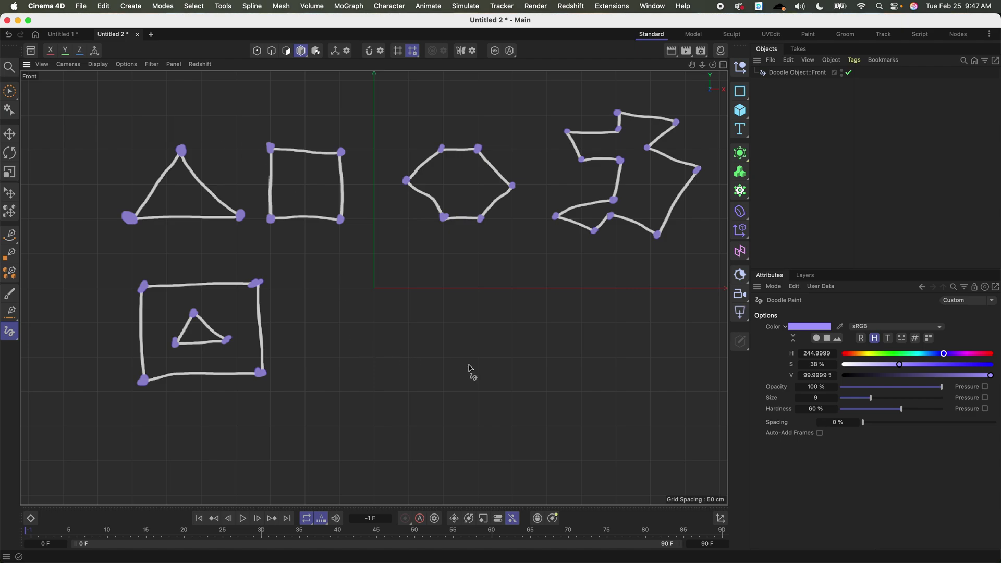
# Step: Paint three separate dots as triangle vertices below the hexagon: two level with each other and one centred above them
pyautogui.moveTo(473, 354); pyautogui.dragTo(477, 356)
pyautogui.moveTo(582, 360); pyautogui.dragTo(584, 359)
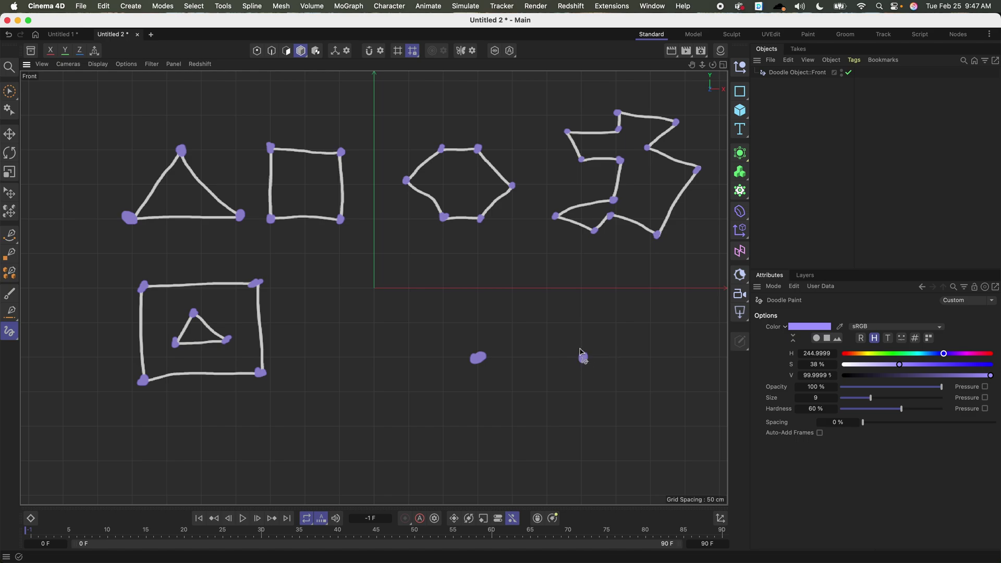
pyautogui.click(527, 285)
# Step: Reduce the brush size to 3.1 and handwrite the label "0: 3,-2" under the first of the two lower dots
pyautogui.moveTo(871, 398); pyautogui.dragTo(864, 399)
pyautogui.moveTo(431, 387); pyautogui.dragTo(447, 398)
pyautogui.click(447, 387)
pyautogui.moveTo(462, 384)
pyautogui.mouseDown()
pyautogui.moveTo(476, 401)
pyautogui.moveTo(489, 390)
pyautogui.moveTo(500, 395)
pyautogui.mouseUp()
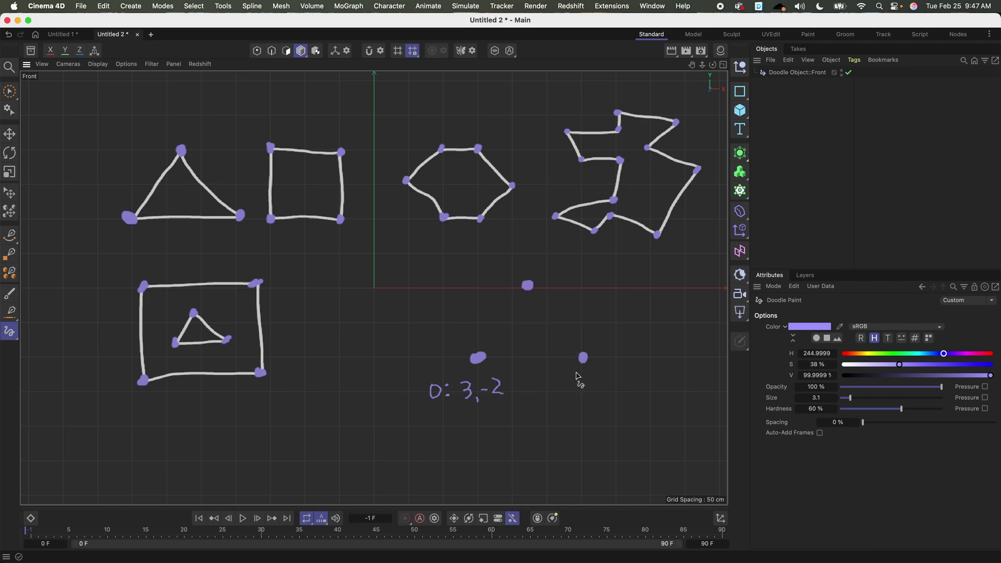
# Step: Handwrite the label "1: 6, -2" under the other lower dot and "2: 4.5, 0" above the upper dot
pyautogui.moveTo(586, 397)
pyautogui.mouseDown()
pyautogui.moveTo(605, 381)
pyautogui.moveTo(621, 387)
pyautogui.mouseUp()
pyautogui.moveTo(576, 378); pyautogui.dragTo(574, 400)
pyautogui.moveTo(554, 387); pyautogui.dragTo(556, 394)
pyautogui.moveTo(514, 266); pyautogui.dragTo(523, 266)
pyautogui.moveTo(562, 265); pyautogui.dragTo(574, 253)
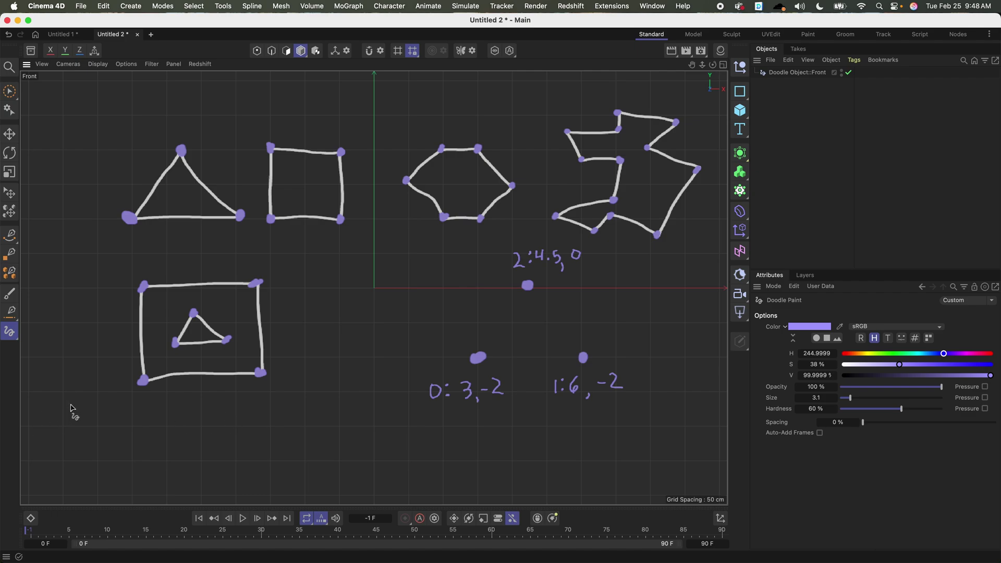
# Step: Handwrite "positions:" below the rectangle and draw a table with three rows and two columns beside it
pyautogui.moveTo(70, 407)
pyautogui.mouseDown()
pyautogui.moveTo(72, 421)
pyautogui.moveTo(120, 406)
pyautogui.moveTo(153, 418)
pyautogui.mouseUp()
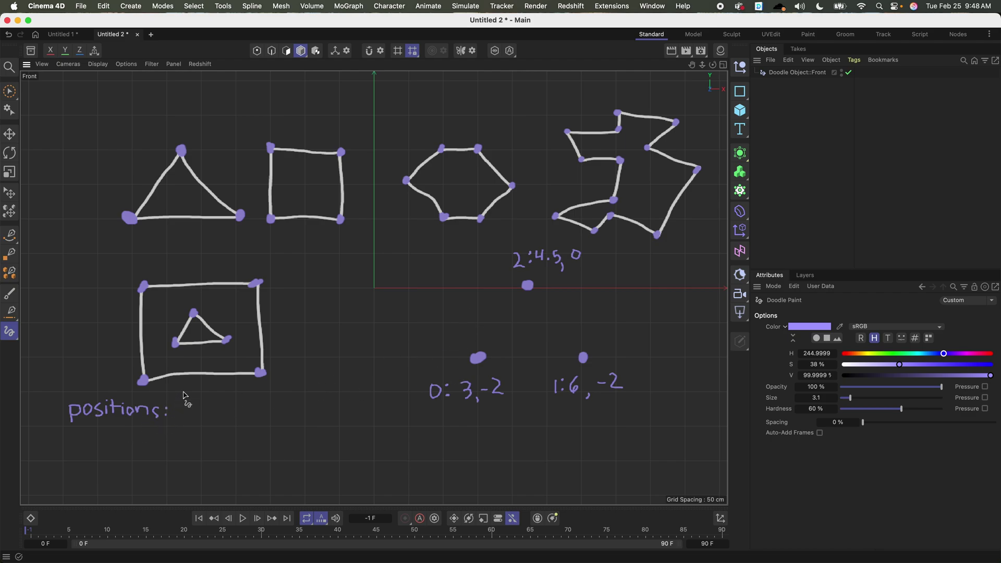
pyautogui.moveTo(184, 395); pyautogui.dragTo(193, 475)
pyautogui.moveTo(184, 395); pyautogui.dragTo(334, 394)
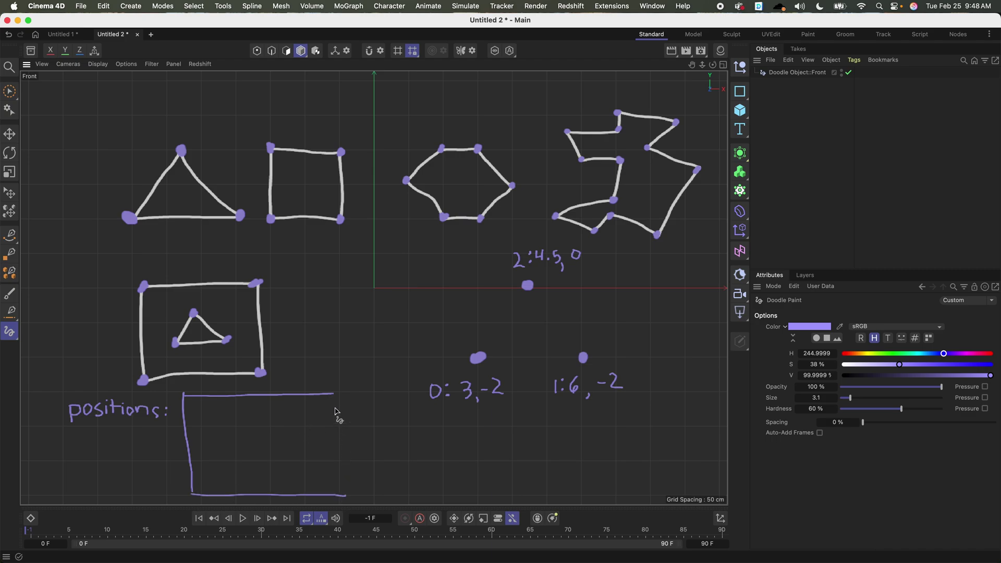
pyautogui.moveTo(334, 404); pyautogui.dragTo(343, 495)
pyautogui.moveTo(186, 429); pyautogui.dragTo(308, 431)
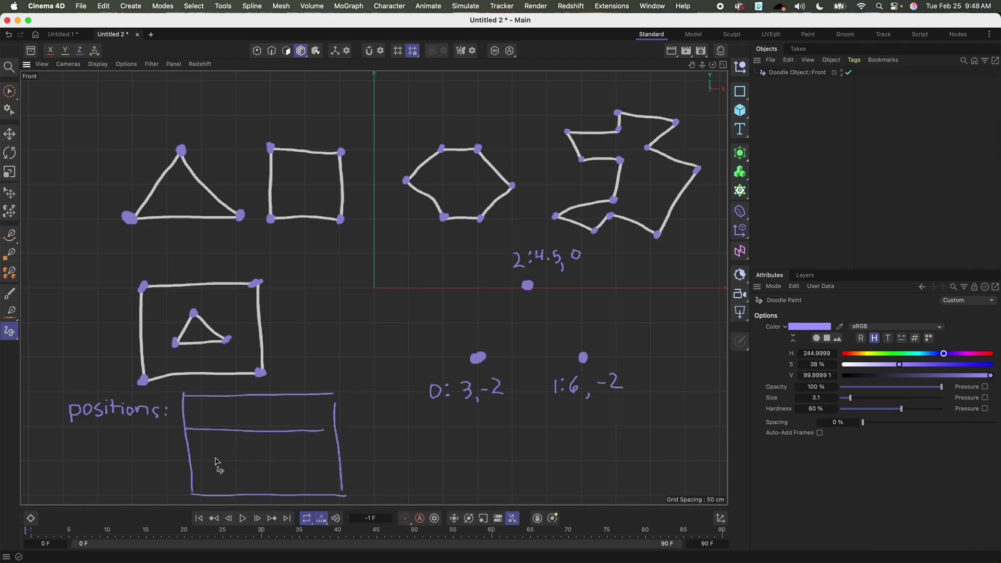
pyautogui.moveTo(186, 459); pyautogui.dragTo(341, 462)
pyautogui.moveTo(218, 397); pyautogui.dragTo(225, 487)
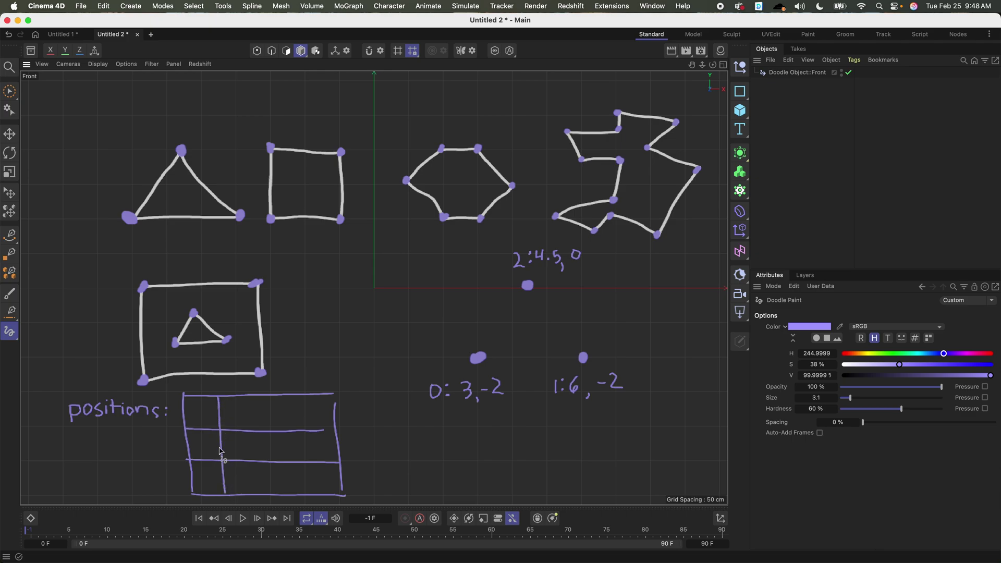
# Step: Number the table rows 0, 1 and 2 and head the columns "idx" and "Pos"
pyautogui.moveTo(215, 407); pyautogui.dragTo(204, 410)
pyautogui.moveTo(206, 470); pyautogui.dragTo(215, 480)
pyautogui.moveTo(194, 385); pyautogui.dragTo(202, 383)
pyautogui.moveTo(246, 381); pyautogui.dragTo(270, 392)
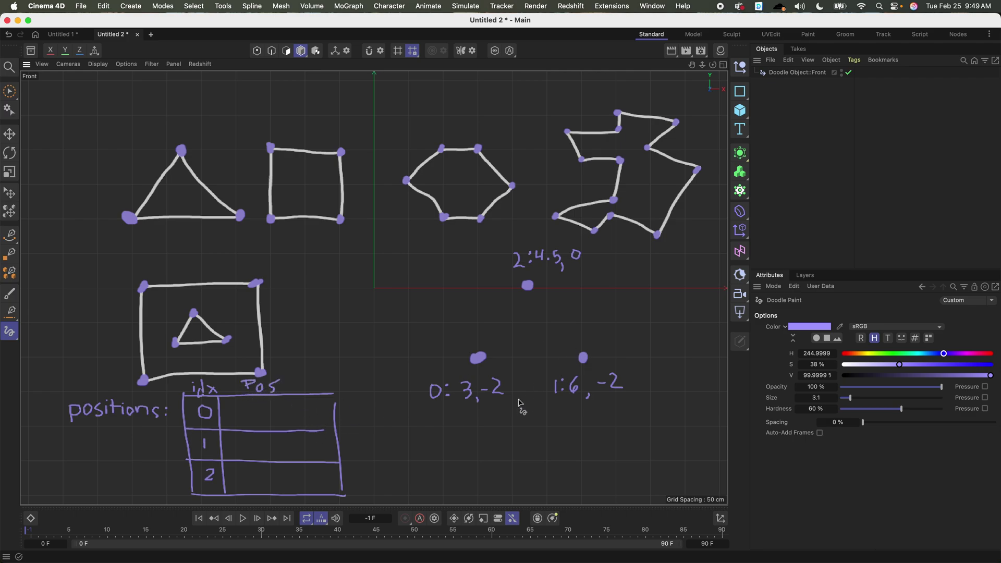
# Step: Draw an arrow from each of the three labelled dots to its matching row in the positions table
pyautogui.moveTo(459, 360); pyautogui.dragTo(348, 411)
pyautogui.moveTo(570, 359)
pyautogui.mouseDown()
pyautogui.moveTo(522, 395)
pyautogui.moveTo(360, 450)
pyautogui.mouseUp()
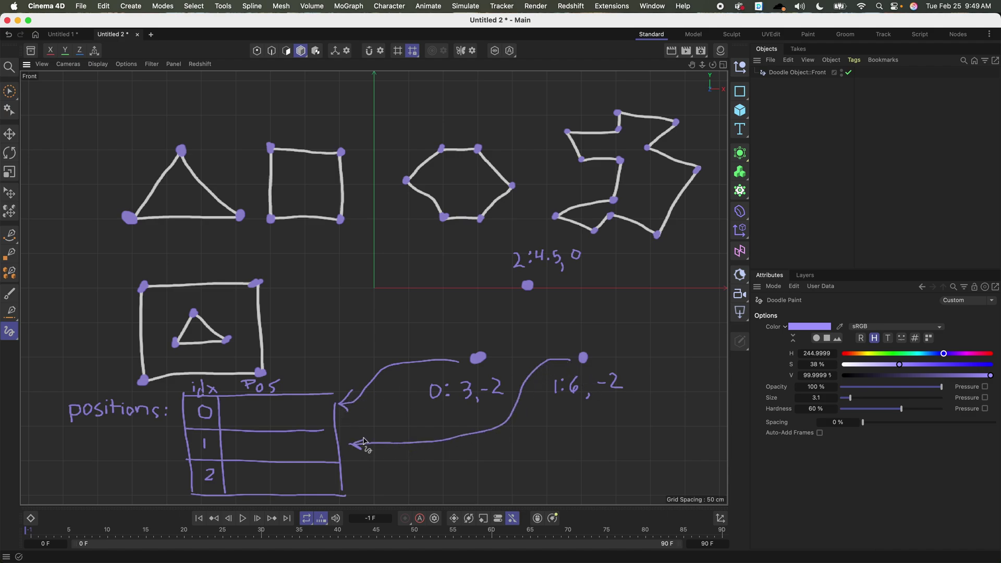
pyautogui.moveTo(550, 286)
pyautogui.mouseDown()
pyautogui.moveTo(595, 289)
pyautogui.moveTo(665, 419)
pyautogui.moveTo(488, 467)
pyautogui.moveTo(368, 471)
pyautogui.moveTo(377, 475)
pyautogui.mouseUp()
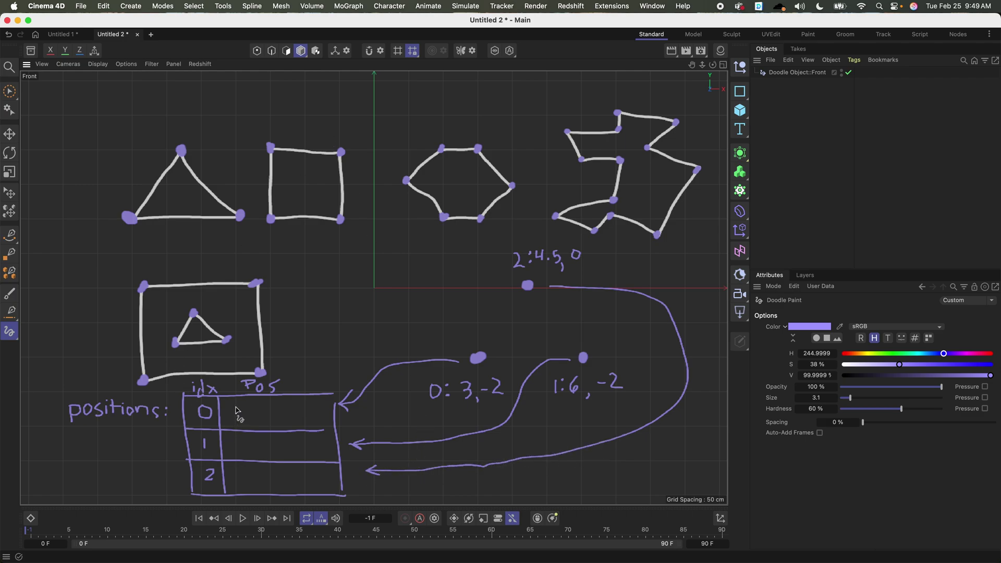
# Step: Fill the Pos column with 3,-2,0 for index 0, 6,-2,0 for index 1 and 4.5,0,0 for index 2
pyautogui.moveTo(233, 407)
pyautogui.mouseDown()
pyautogui.moveTo(240, 419)
pyautogui.moveTo(275, 419)
pyautogui.moveTo(234, 449)
pyautogui.mouseUp()
pyautogui.moveTo(260, 447); pyautogui.dragTo(266, 447)
pyautogui.moveTo(251, 475)
pyautogui.mouseDown()
pyautogui.moveTo(264, 488)
pyautogui.moveTo(282, 470)
pyautogui.mouseUp()
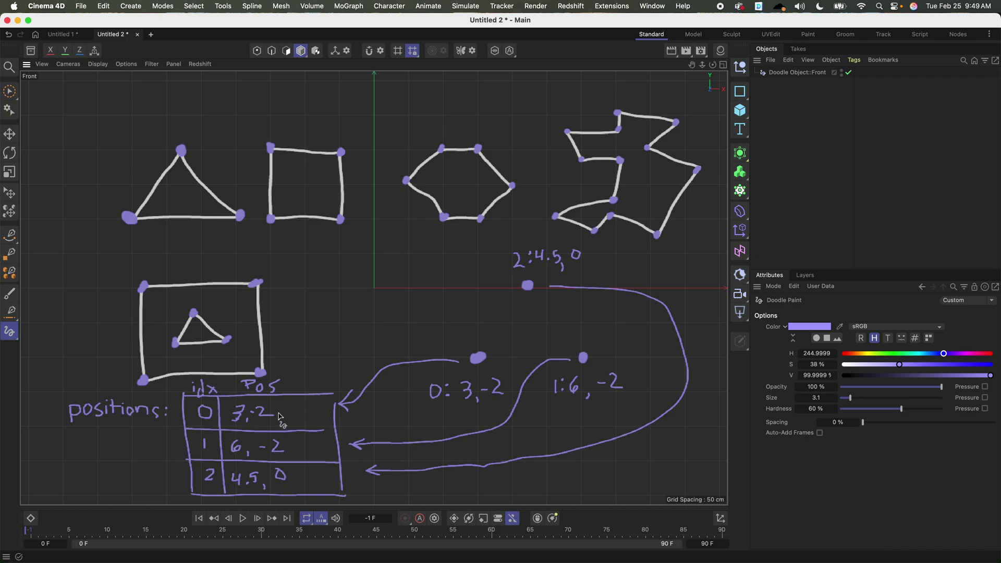
pyautogui.moveTo(295, 405); pyautogui.dragTo(299, 407)
pyautogui.moveTo(299, 449); pyautogui.dragTo(305, 442)
pyautogui.moveTo(292, 482); pyautogui.dragTo(290, 490)
pyautogui.moveTo(313, 471)
pyautogui.mouseDown()
pyautogui.moveTo(306, 490)
pyautogui.moveTo(313, 473)
pyautogui.mouseUp()
# Step: Erase all the example shapes with the Doodle Eraser enlarged to size 30, keeping the labelled dots, arrows and table
pyautogui.click(10, 337)
pyautogui.click(47, 366)
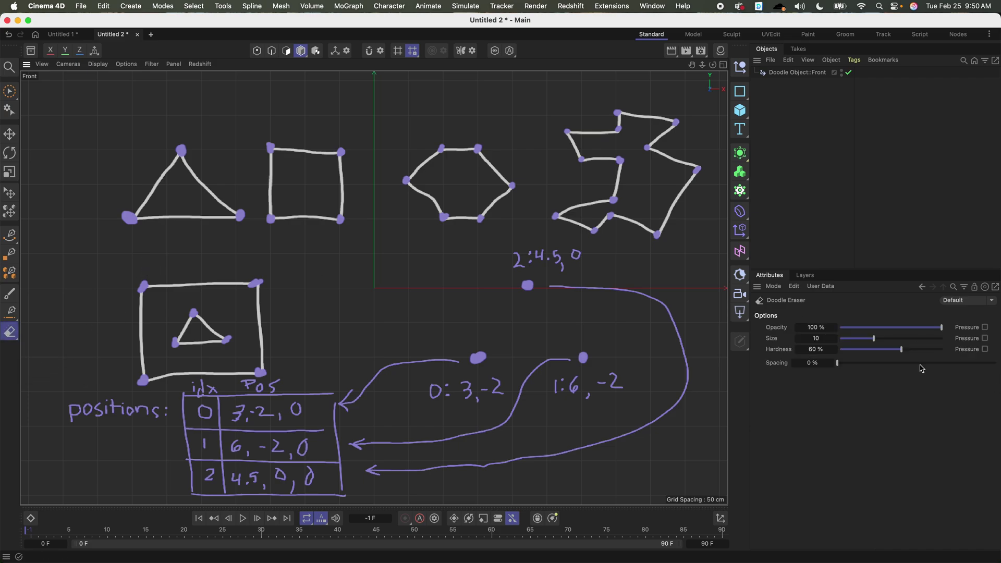
pyautogui.moveTo(221, 219); pyautogui.dragTo(244, 213)
pyautogui.moveTo(855, 339); pyautogui.dragTo(925, 338)
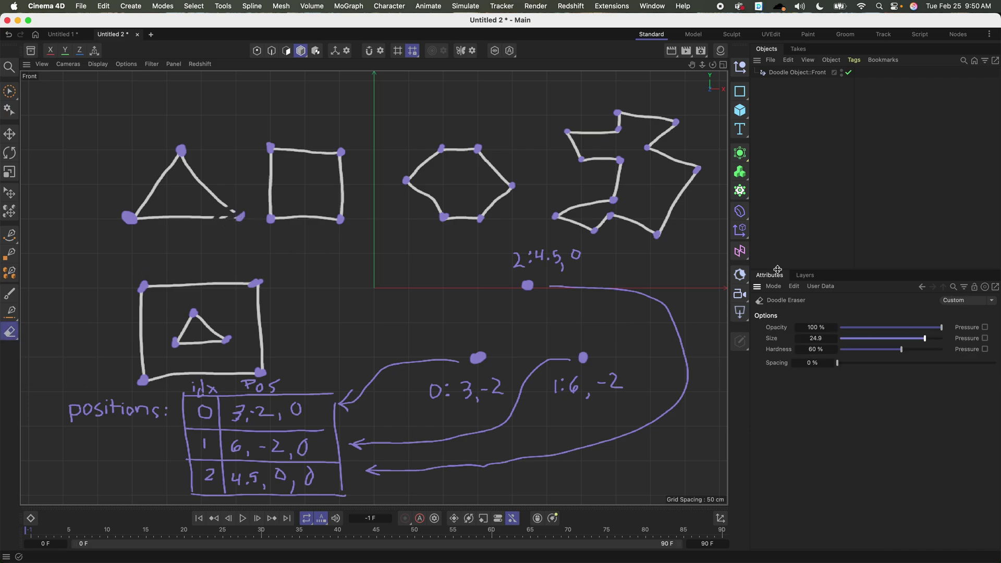
pyautogui.moveTo(514, 186)
pyautogui.mouseDown()
pyautogui.moveTo(444, 181)
pyautogui.moveTo(505, 198)
pyautogui.moveTo(512, 187)
pyautogui.mouseUp()
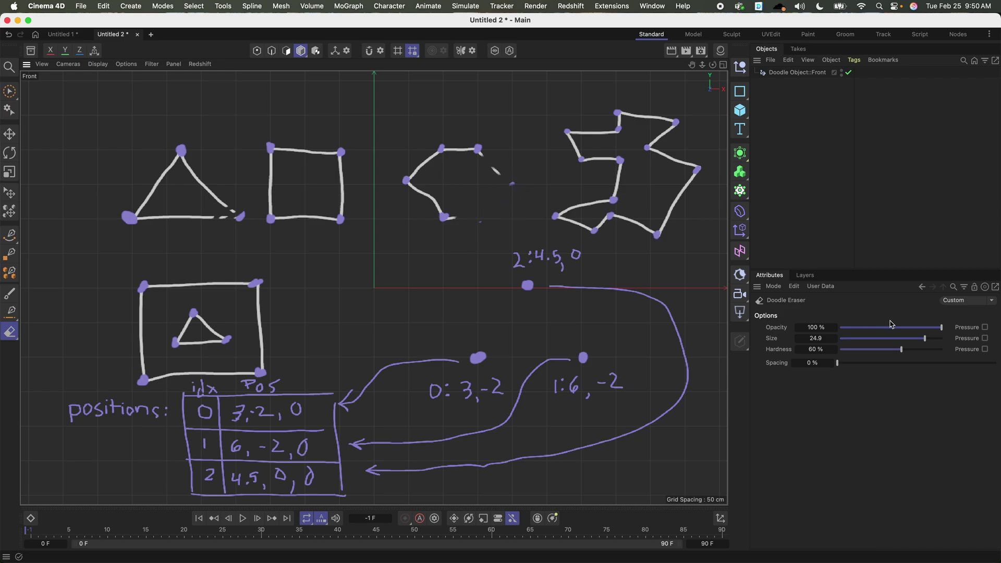
pyautogui.moveTo(925, 339); pyautogui.dragTo(942, 339)
pyautogui.moveTo(470, 209); pyautogui.dragTo(445, 215)
pyautogui.moveTo(571, 225)
pyautogui.mouseDown()
pyautogui.moveTo(599, 232)
pyautogui.moveTo(681, 193)
pyautogui.moveTo(661, 235)
pyautogui.moveTo(643, 217)
pyautogui.moveTo(569, 223)
pyautogui.moveTo(653, 232)
pyautogui.moveTo(597, 209)
pyautogui.moveTo(651, 184)
pyautogui.moveTo(631, 159)
pyautogui.moveTo(687, 128)
pyautogui.moveTo(579, 138)
pyautogui.moveTo(581, 127)
pyautogui.moveTo(679, 174)
pyautogui.moveTo(648, 158)
pyautogui.moveTo(444, 194)
pyautogui.moveTo(521, 195)
pyautogui.moveTo(402, 186)
pyautogui.moveTo(398, 167)
pyautogui.moveTo(215, 159)
pyautogui.moveTo(369, 152)
pyautogui.moveTo(203, 232)
pyautogui.moveTo(261, 208)
pyautogui.moveTo(169, 194)
pyautogui.moveTo(181, 150)
pyautogui.moveTo(340, 196)
pyautogui.moveTo(261, 189)
pyautogui.moveTo(351, 202)
pyautogui.moveTo(279, 320)
pyautogui.moveTo(264, 375)
pyautogui.moveTo(142, 378)
pyautogui.moveTo(258, 371)
pyautogui.moveTo(259, 288)
pyautogui.moveTo(157, 290)
pyautogui.moveTo(148, 360)
pyautogui.moveTo(165, 365)
pyautogui.moveTo(218, 342)
pyautogui.moveTo(204, 338)
pyautogui.mouseUp()
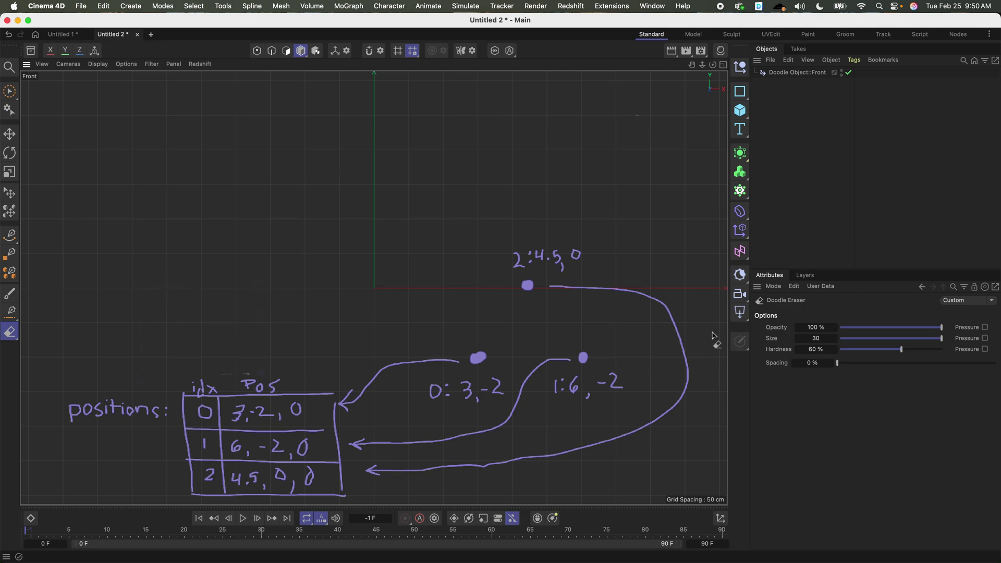
# Step: Return to Doodle Paint, set the hue to 35° and connect the three dots with dashed orange lines forming a triangle
pyautogui.click(10, 293)
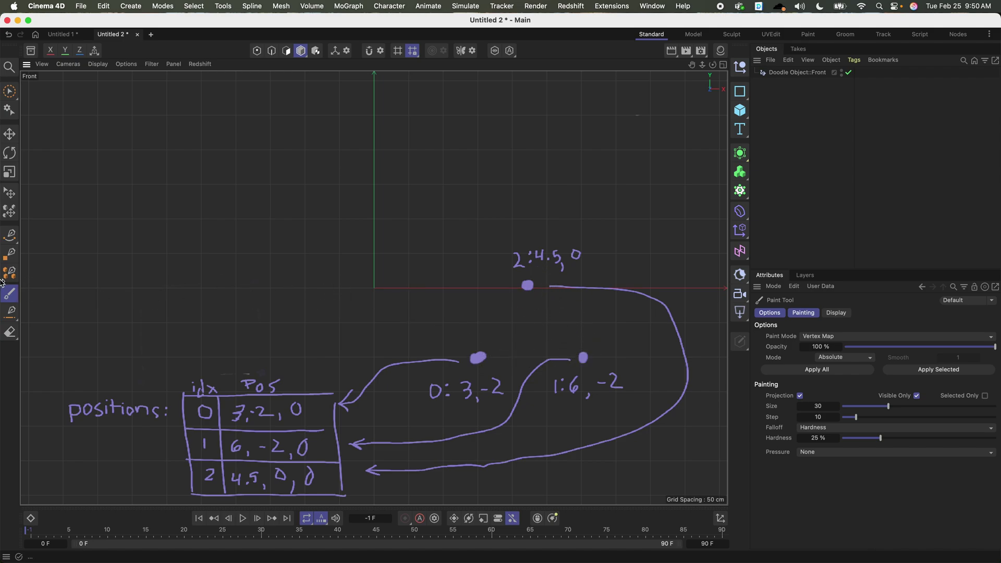
pyautogui.click(11, 334)
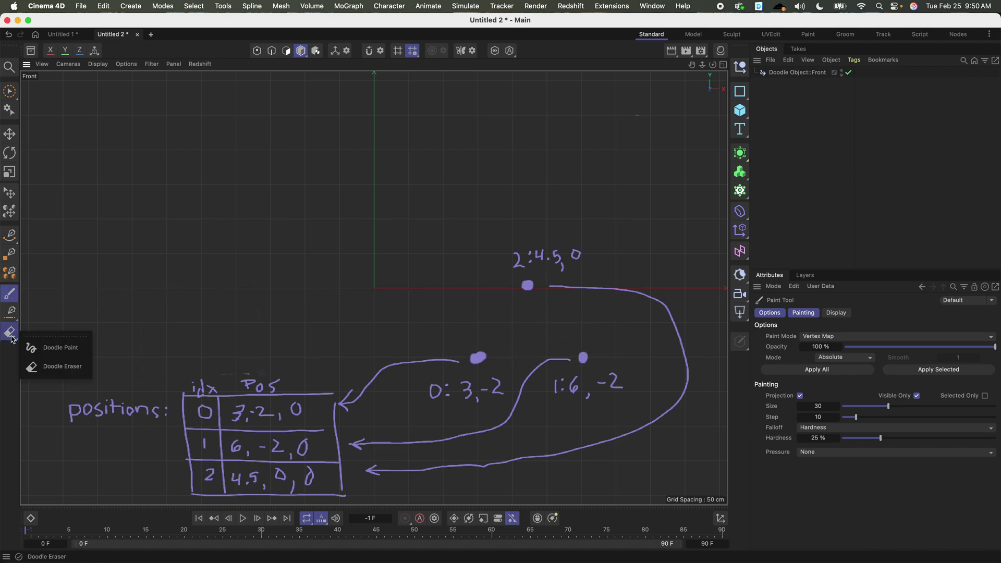
pyautogui.click(58, 347)
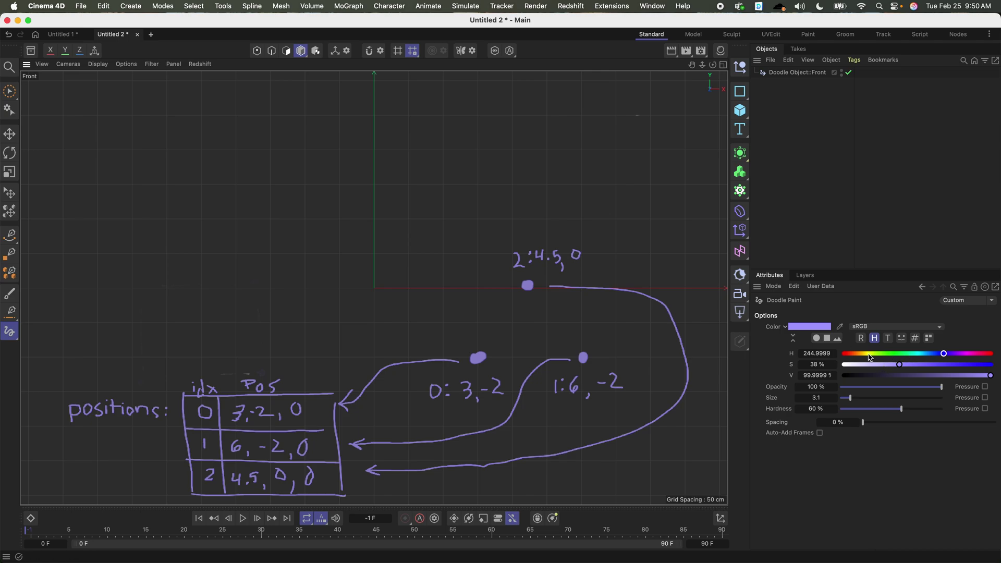
pyautogui.moveTo(869, 355); pyautogui.dragTo(858, 354)
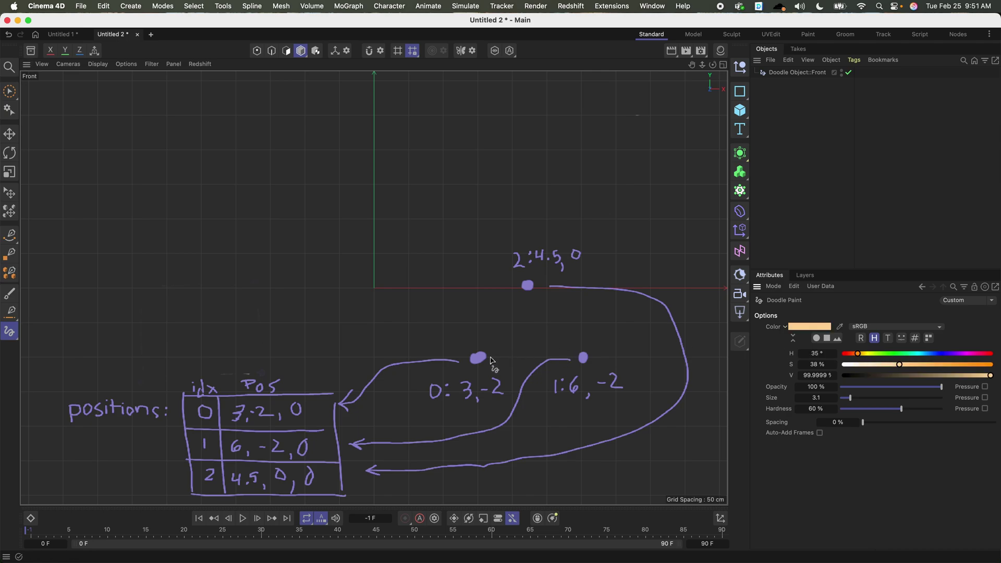
pyautogui.moveTo(489, 360)
pyautogui.mouseDown()
pyautogui.moveTo(581, 357)
pyautogui.moveTo(539, 306)
pyautogui.moveTo(516, 307)
pyautogui.moveTo(478, 351)
pyautogui.mouseUp()
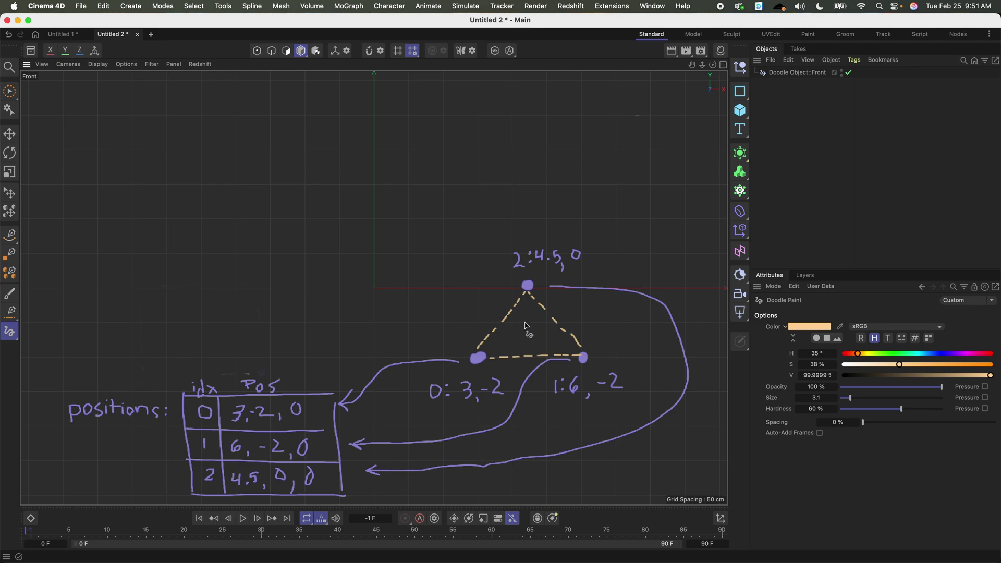
# Step: Draw clockwise direction arrows along and inside the dashed triangle and write its point order as the bracketed list [0,2,1] above the positions table
pyautogui.moveTo(532, 321)
pyautogui.mouseDown()
pyautogui.moveTo(542, 330)
pyautogui.moveTo(522, 335)
pyautogui.mouseUp()
pyautogui.moveTo(480, 349)
pyautogui.mouseDown()
pyautogui.moveTo(525, 297)
pyautogui.moveTo(580, 349)
pyautogui.moveTo(493, 358)
pyautogui.mouseUp()
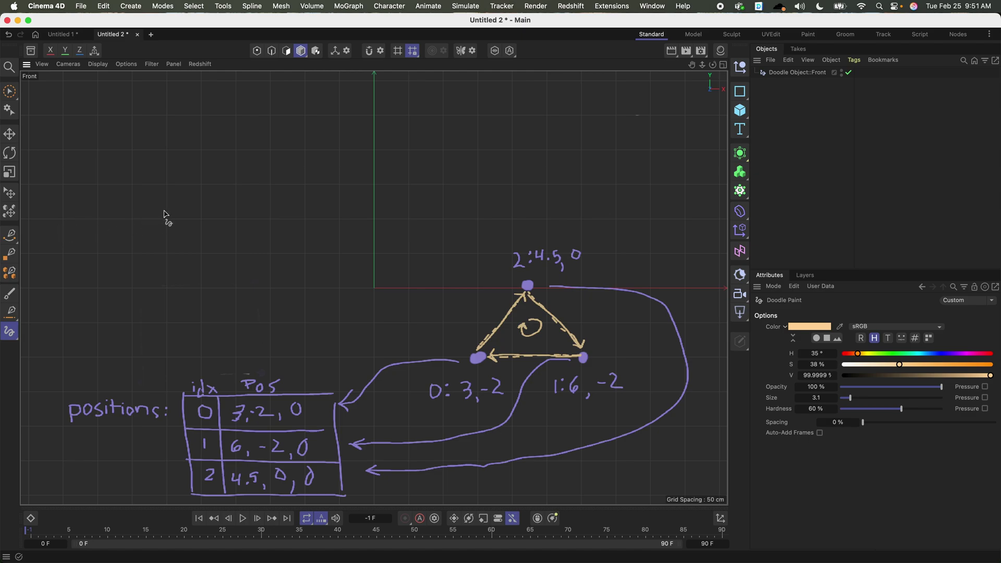
pyautogui.moveTo(173, 199); pyautogui.dragTo(181, 205)
pyautogui.moveTo(189, 212); pyautogui.dragTo(207, 209)
pyautogui.moveTo(236, 207)
pyautogui.mouseDown()
pyautogui.moveTo(221, 234)
pyautogui.moveTo(169, 219)
pyautogui.mouseUp()
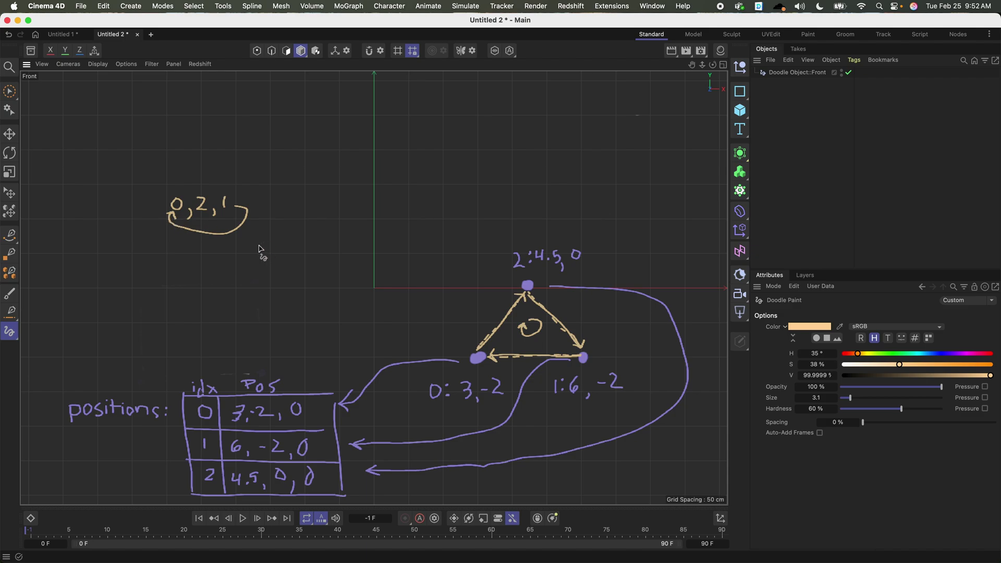
pyautogui.press('super+z')
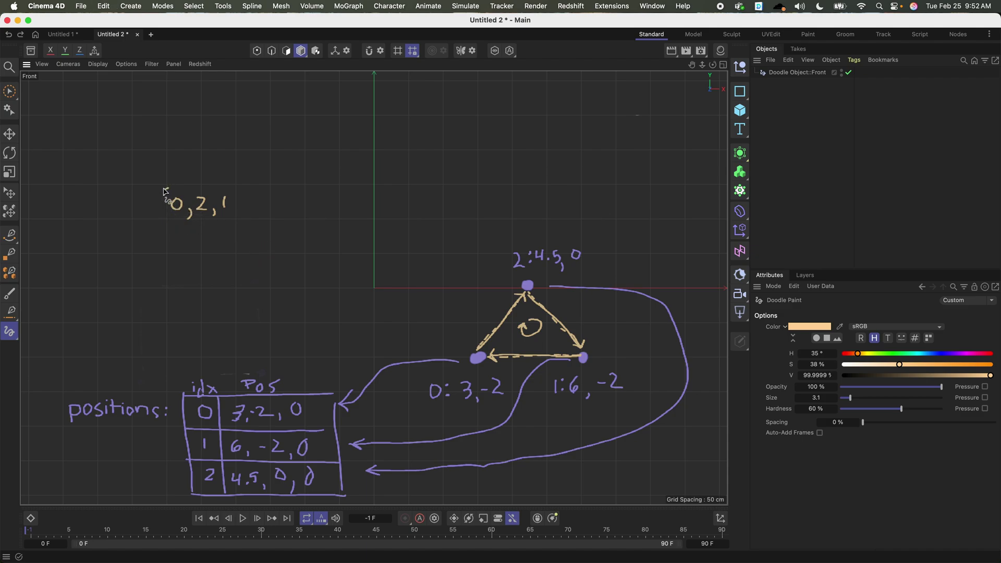
pyautogui.moveTo(165, 191); pyautogui.dragTo(171, 224)
pyautogui.moveTo(228, 183)
pyautogui.mouseDown()
pyautogui.moveTo(240, 201)
pyautogui.moveTo(230, 219)
pyautogui.mouseUp()
# Step: Label the triangle 0, write the same index beside the [0,2,1] list and head the two columns idx and Pt Indexes
pyautogui.moveTo(582, 316); pyautogui.dragTo(581, 308)
pyautogui.moveTo(120, 200); pyautogui.dragTo(124, 207)
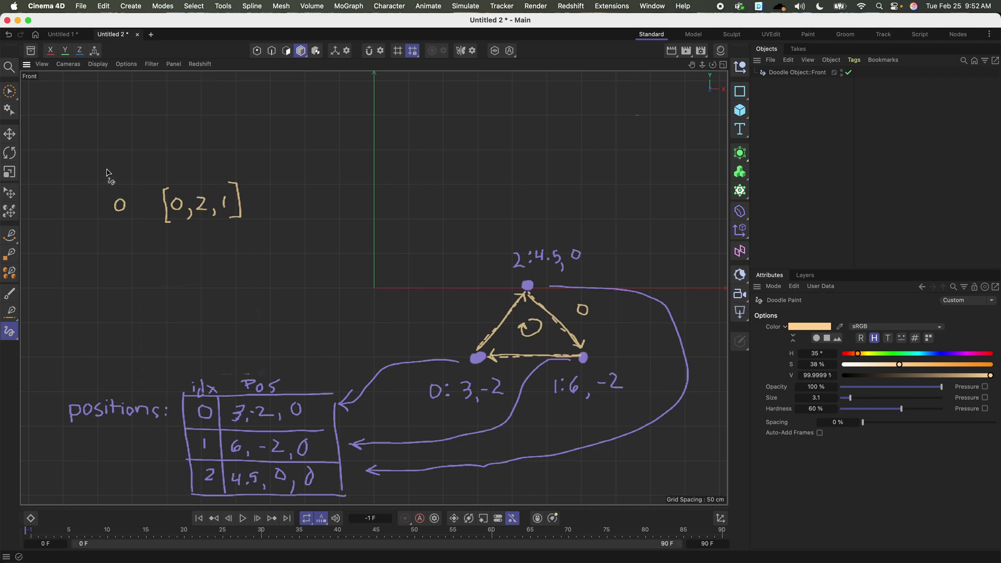
pyautogui.moveTo(105, 169); pyautogui.dragTo(104, 177)
pyautogui.moveTo(111, 165); pyautogui.dragTo(118, 178)
pyautogui.moveTo(166, 161)
pyautogui.mouseDown()
pyautogui.moveTo(196, 176)
pyautogui.moveTo(203, 160)
pyautogui.moveTo(204, 175)
pyautogui.moveTo(216, 162)
pyautogui.moveTo(217, 174)
pyautogui.moveTo(241, 175)
pyautogui.moveTo(241, 167)
pyautogui.moveTo(259, 176)
pyautogui.mouseUp()
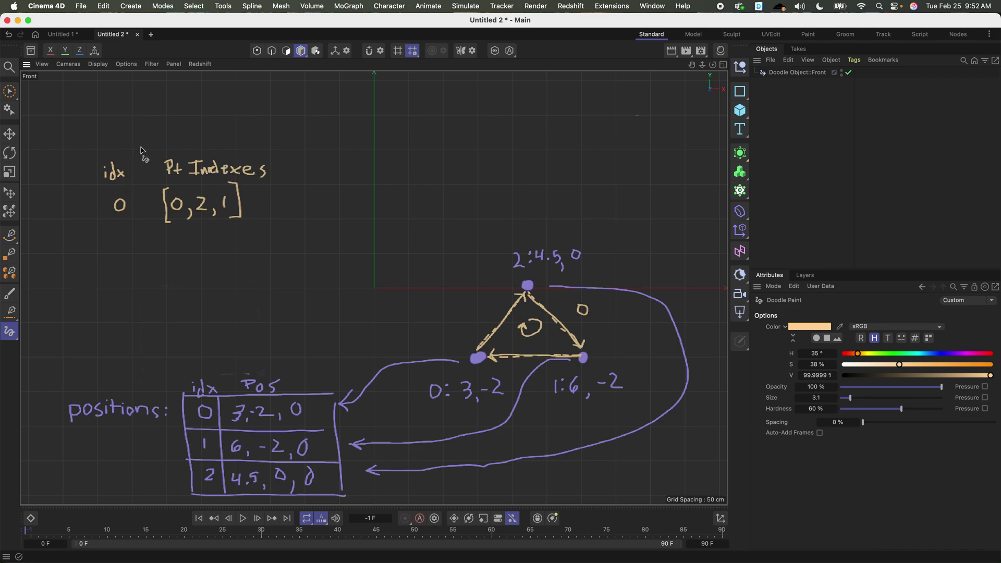
# Step: Rule the idx and Pt Indexes table with a column divider, a heading line, a row line and an outer frame
pyautogui.moveTo(142, 148); pyautogui.dragTo(162, 264)
pyautogui.moveTo(90, 186); pyautogui.dragTo(256, 183)
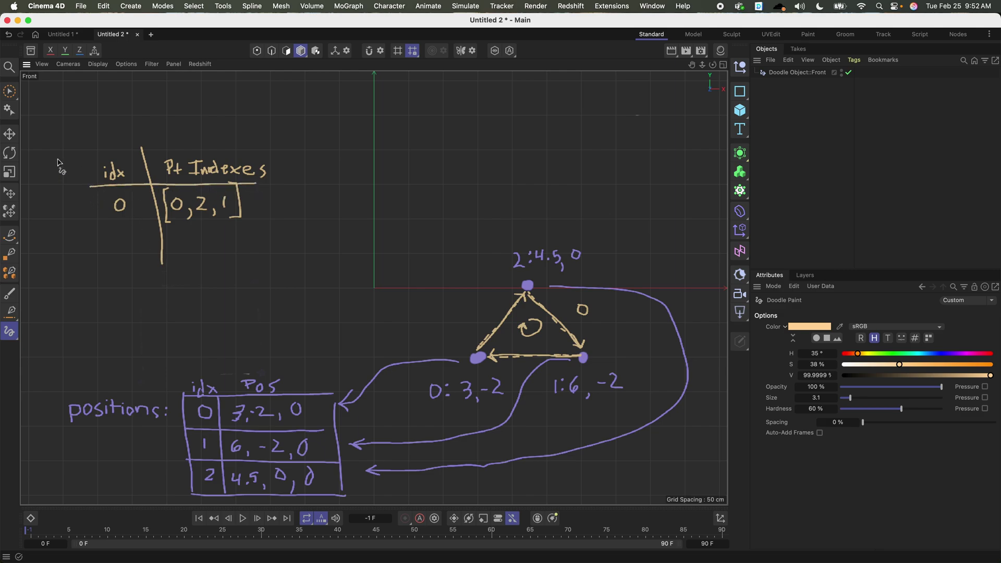
pyautogui.moveTo(87, 149); pyautogui.dragTo(108, 262)
pyautogui.moveTo(104, 224)
pyautogui.mouseDown()
pyautogui.moveTo(288, 219)
pyautogui.moveTo(278, 153)
pyautogui.moveTo(87, 141)
pyautogui.mouseUp()
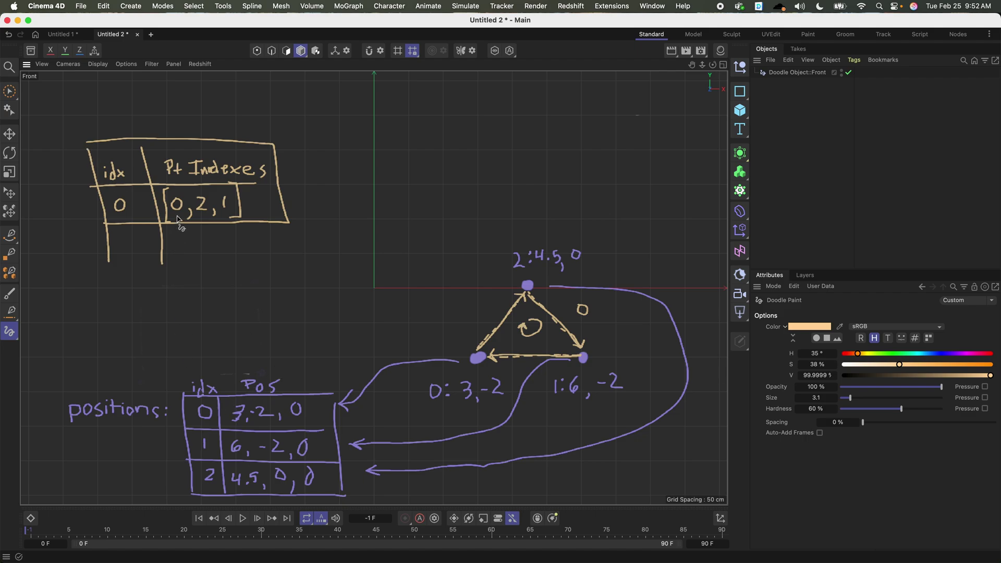
# Step: Draw one arrow from each point index in the [0,2,1] list down to a row of the positions table
pyautogui.moveTo(178, 217)
pyautogui.mouseDown()
pyautogui.moveTo(168, 383)
pyautogui.moveTo(179, 403)
pyautogui.mouseUp()
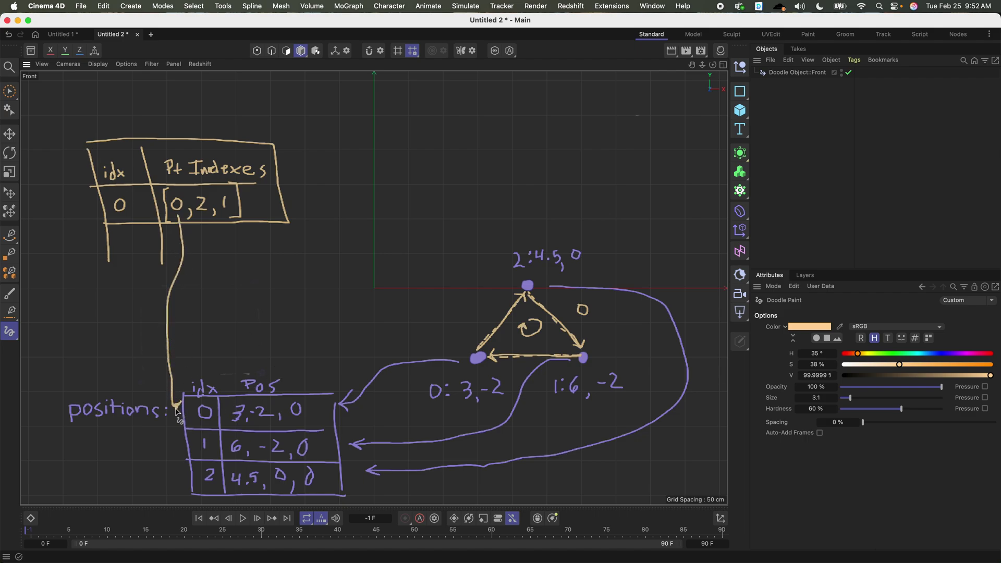
pyautogui.moveTo(203, 219)
pyautogui.mouseDown()
pyautogui.moveTo(192, 376)
pyautogui.moveTo(169, 443)
pyautogui.moveTo(178, 448)
pyautogui.mouseUp()
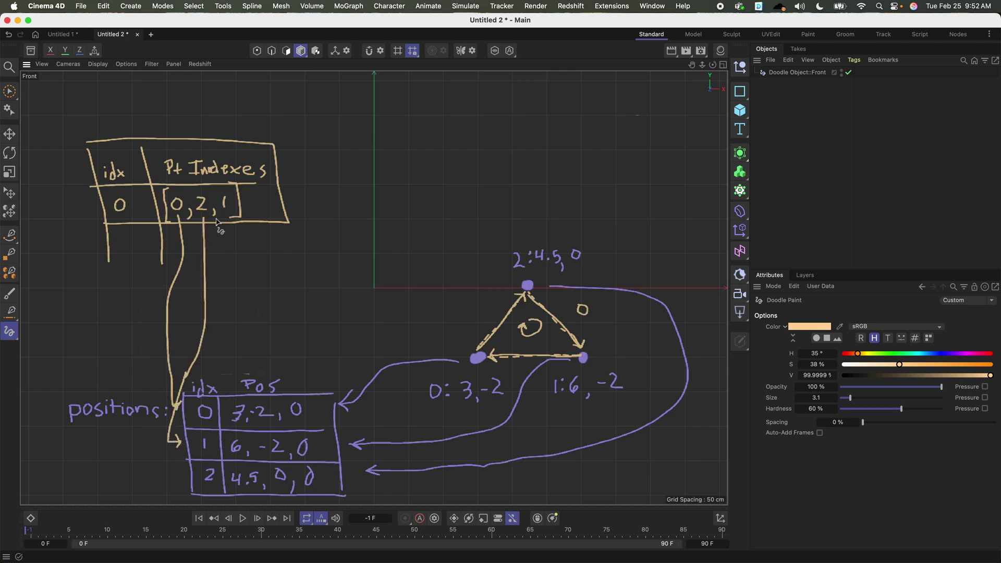
pyautogui.moveTo(227, 213)
pyautogui.mouseDown()
pyautogui.moveTo(152, 458)
pyautogui.moveTo(181, 471)
pyautogui.mouseUp()
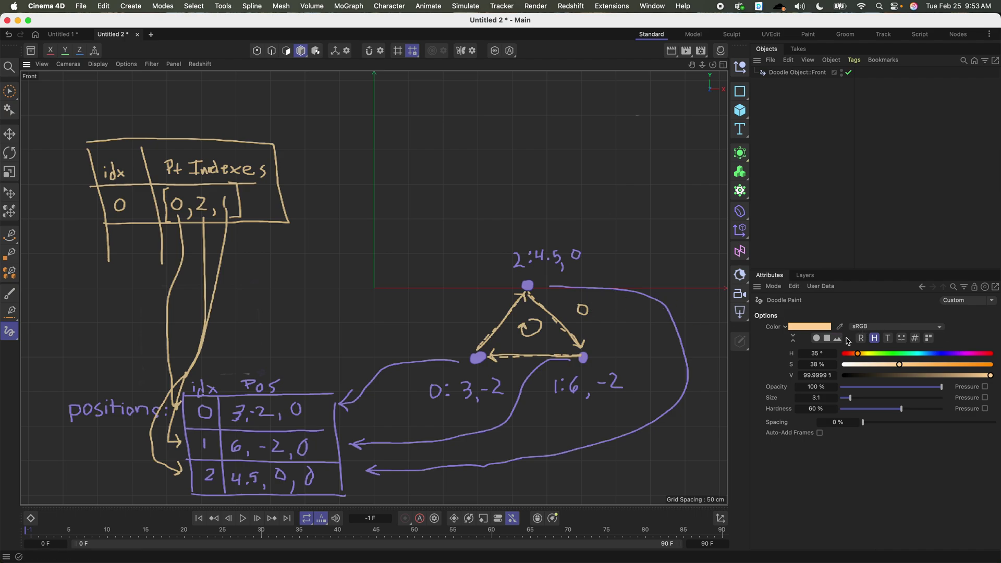
# Step: Add a fourth dot at hue 255° on the horizontal axis, level with point 2, and connect it to points 0 and 2 with hue 30° lines
pyautogui.moveTo(943, 356); pyautogui.dragTo(949, 360)
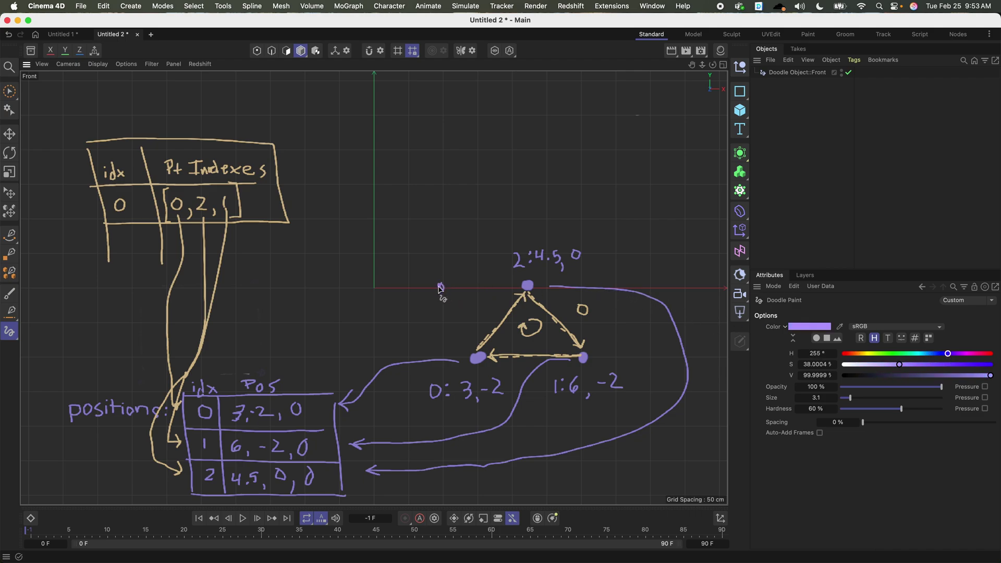
pyautogui.moveTo(440, 284); pyautogui.dragTo(439, 285)
pyautogui.moveTo(885, 359)
pyautogui.mouseDown()
pyautogui.moveTo(855, 355)
pyautogui.moveTo(907, 364)
pyautogui.mouseUp()
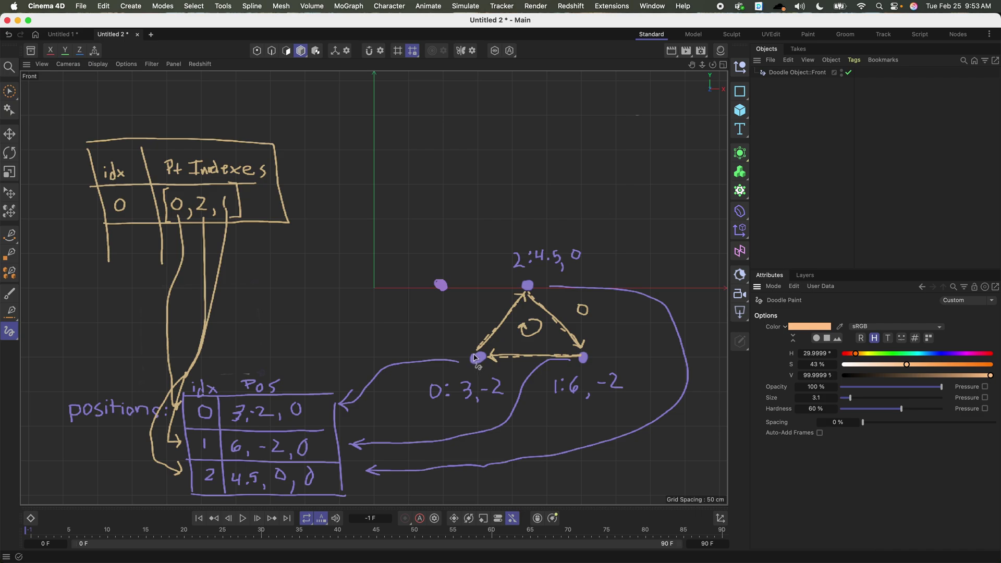
pyautogui.moveTo(476, 358)
pyautogui.mouseDown()
pyautogui.moveTo(442, 295)
pyautogui.moveTo(528, 286)
pyautogui.mouseUp()
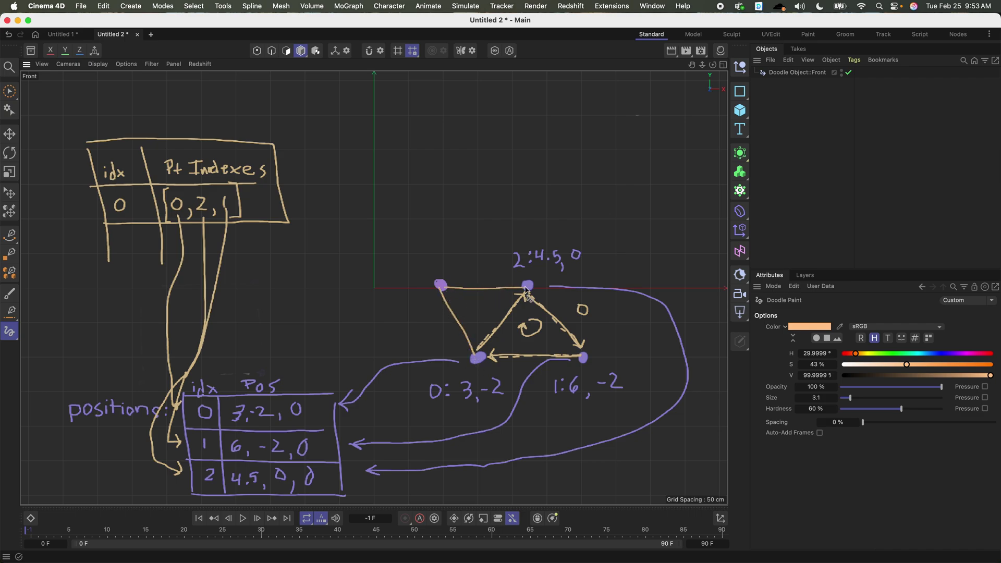
# Step: Set the hue to 252° and label the fourth dot 3:(2,0,0)
pyautogui.moveTo(928, 355); pyautogui.dragTo(948, 360)
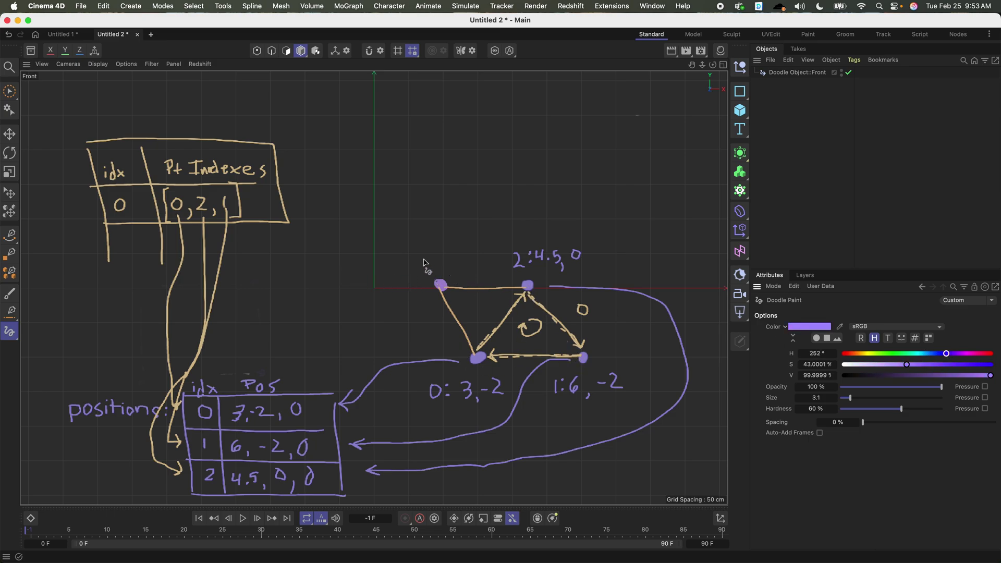
pyautogui.moveTo(414, 257); pyautogui.dragTo(420, 264)
pyautogui.click(434, 259)
pyautogui.click(433, 267)
pyautogui.moveTo(445, 243)
pyautogui.mouseDown()
pyautogui.moveTo(444, 257)
pyautogui.moveTo(467, 251)
pyautogui.mouseUp()
pyautogui.moveTo(477, 239)
pyautogui.mouseDown()
pyautogui.moveTo(486, 253)
pyautogui.moveTo(495, 224)
pyautogui.moveTo(503, 234)
pyautogui.mouseUp()
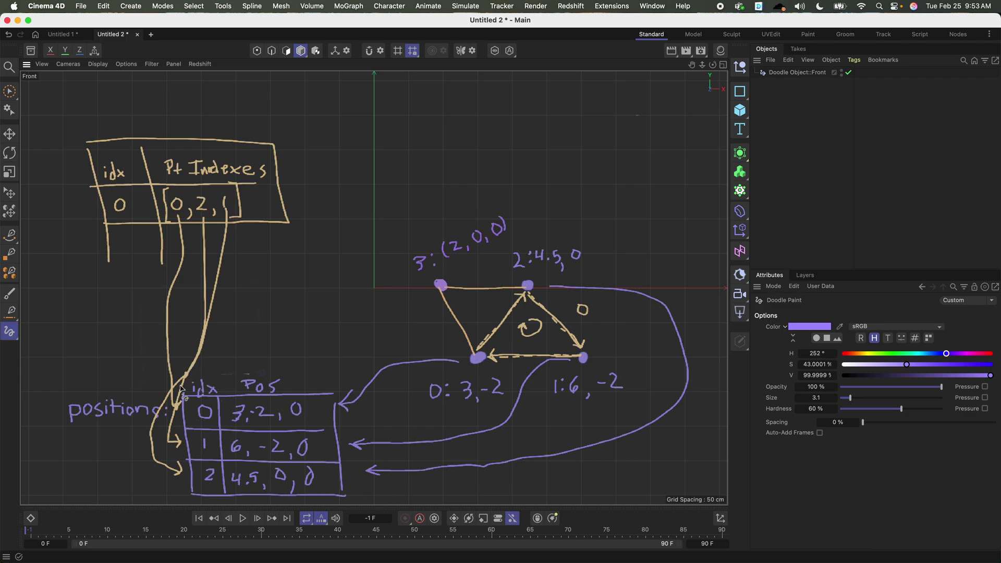
# Step: Draw an extra row beside the positions table's last row, holding index 3 and position 2,0,0
pyautogui.moveTo(365, 483)
pyautogui.mouseDown()
pyautogui.moveTo(365, 492)
pyautogui.moveTo(508, 481)
pyautogui.mouseUp()
pyautogui.moveTo(365, 502); pyautogui.dragTo(522, 503)
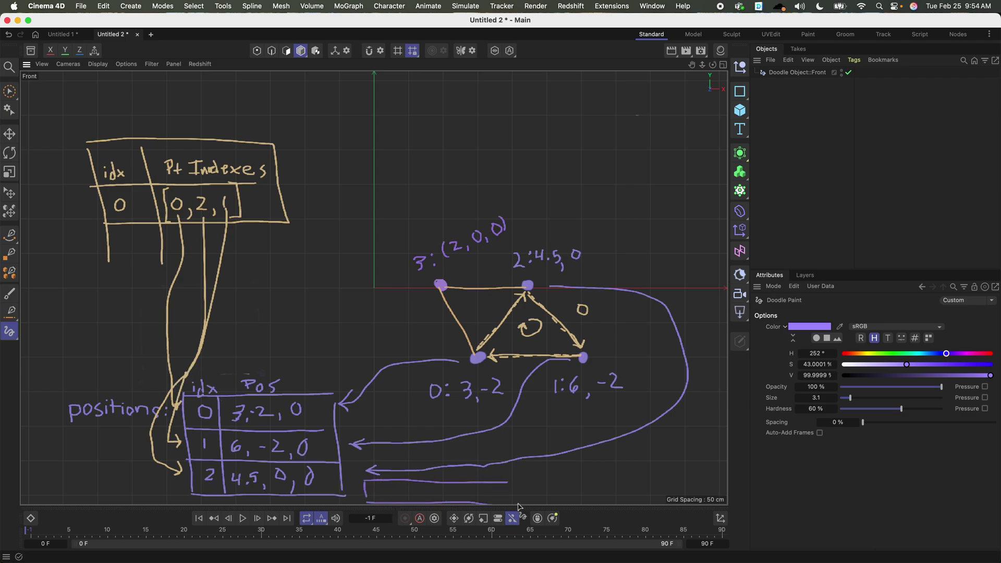
pyautogui.moveTo(392, 480)
pyautogui.mouseDown()
pyautogui.moveTo(394, 504)
pyautogui.moveTo(377, 502)
pyautogui.mouseUp()
pyautogui.moveTo(406, 490)
pyautogui.mouseDown()
pyautogui.moveTo(449, 501)
pyautogui.moveTo(463, 488)
pyautogui.mouseUp()
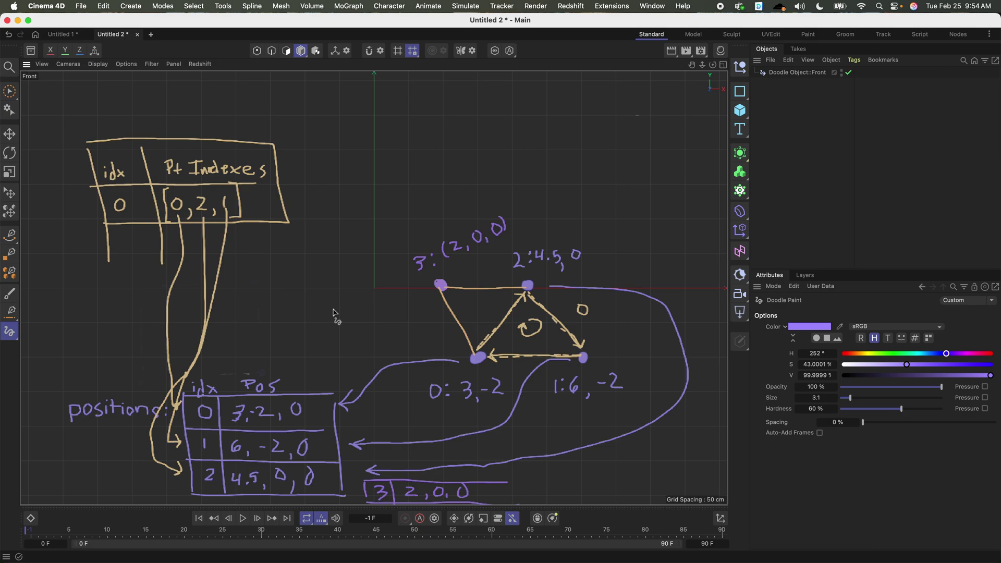
# Step: Set the hue to 52°, label the new triangle 1 and add a ruled row 1 containing [0,3,2] to the Pt Indexes table
pyautogui.click(865, 354)
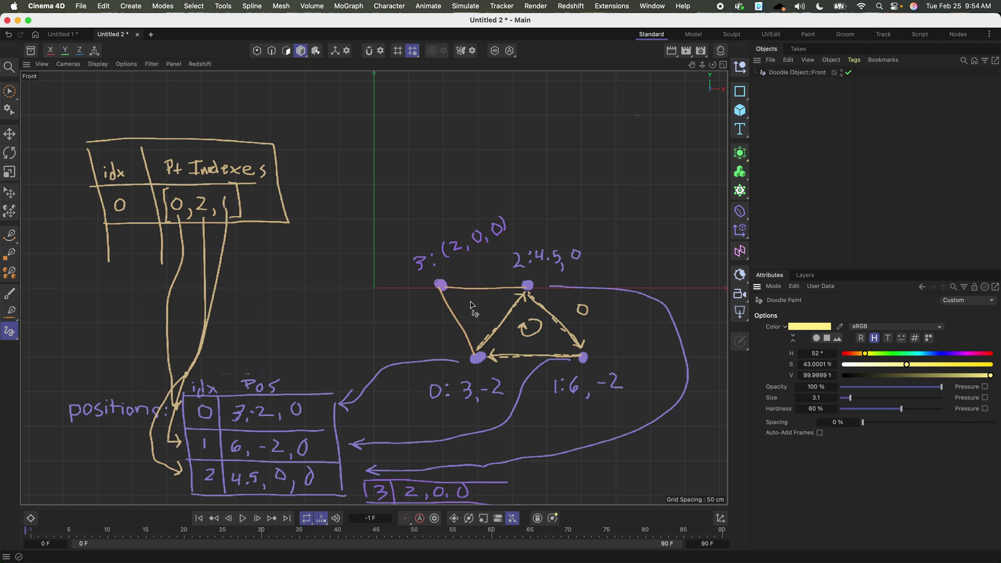
pyautogui.moveTo(469, 305)
pyautogui.mouseDown()
pyautogui.moveTo(510, 339)
pyautogui.moveTo(510, 331)
pyautogui.moveTo(505, 347)
pyautogui.mouseUp()
pyautogui.moveTo(129, 235); pyautogui.dragTo(129, 247)
pyautogui.moveTo(170, 238)
pyautogui.mouseDown()
pyautogui.moveTo(179, 257)
pyautogui.moveTo(193, 254)
pyautogui.mouseUp()
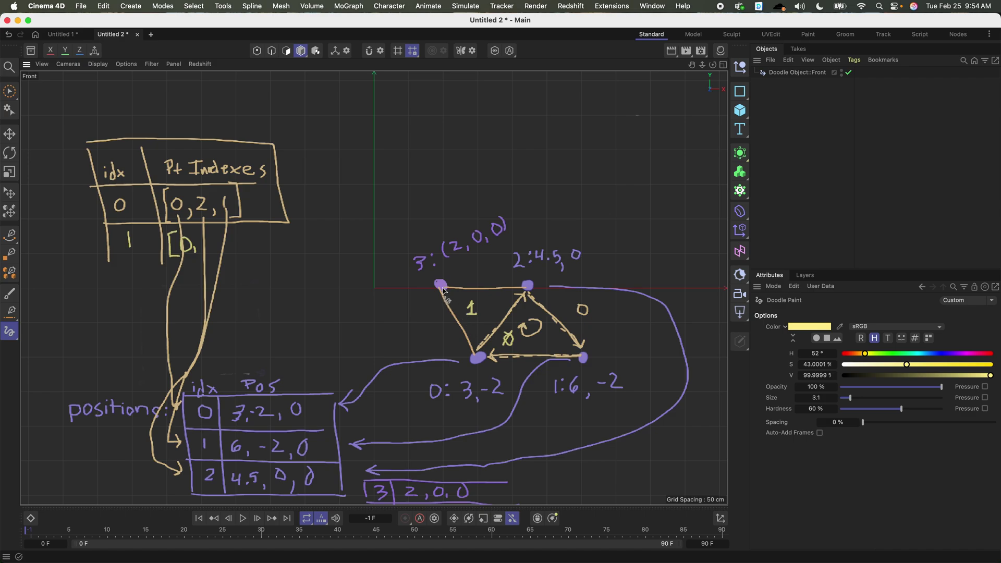
pyautogui.moveTo(206, 233); pyautogui.dragTo(211, 250)
pyautogui.moveTo(239, 237)
pyautogui.mouseDown()
pyautogui.moveTo(248, 247)
pyautogui.moveTo(259, 239)
pyautogui.moveTo(249, 249)
pyautogui.mouseUp()
pyautogui.moveTo(106, 264); pyautogui.dragTo(303, 261)
pyautogui.moveTo(289, 222); pyautogui.dragTo(293, 261)
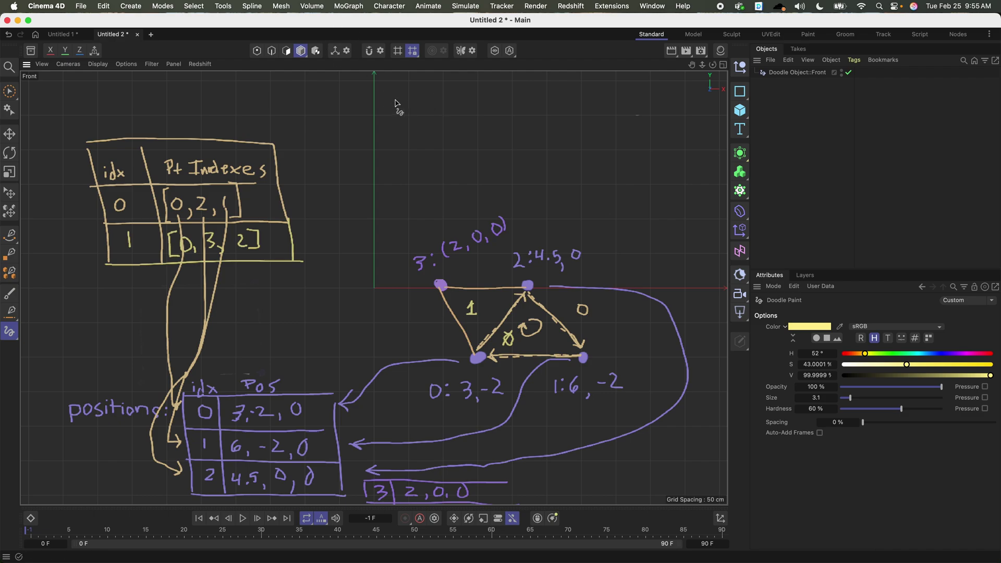
# Step: Write the flattened list points: [0,2,1,0,3,2] in the open area above the shapes, correcting the second entry to 2
pyautogui.moveTo(395, 99)
pyautogui.mouseDown()
pyautogui.moveTo(394, 116)
pyautogui.moveTo(414, 103)
pyautogui.moveTo(443, 114)
pyautogui.moveTo(450, 98)
pyautogui.moveTo(452, 108)
pyautogui.mouseUp()
pyautogui.click(419, 92)
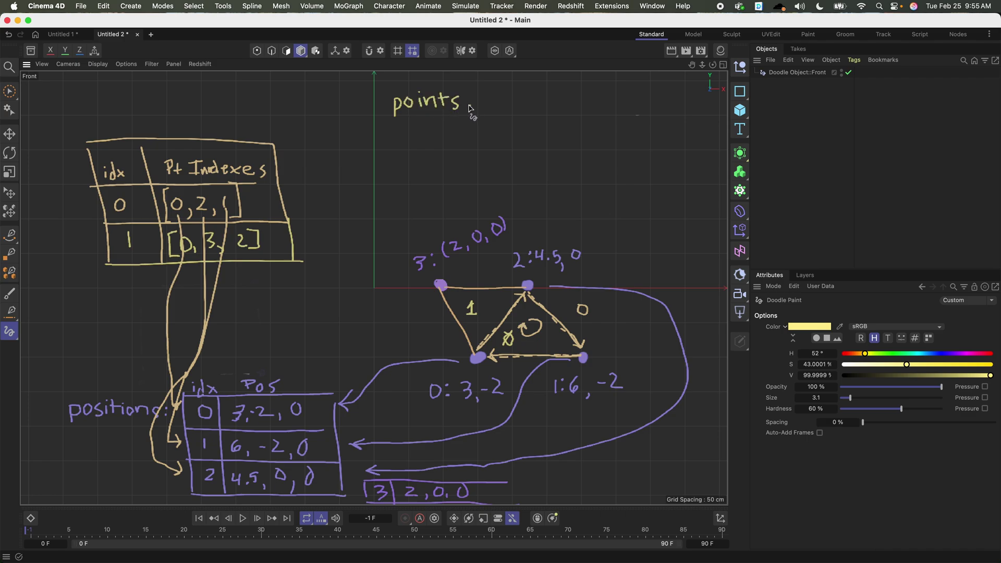
pyautogui.click(470, 106)
pyautogui.click(469, 95)
pyautogui.moveTo(491, 93); pyautogui.dragTo(504, 113)
pyautogui.moveTo(514, 94)
pyautogui.mouseDown()
pyautogui.moveTo(508, 110)
pyautogui.moveTo(540, 93)
pyautogui.mouseUp()
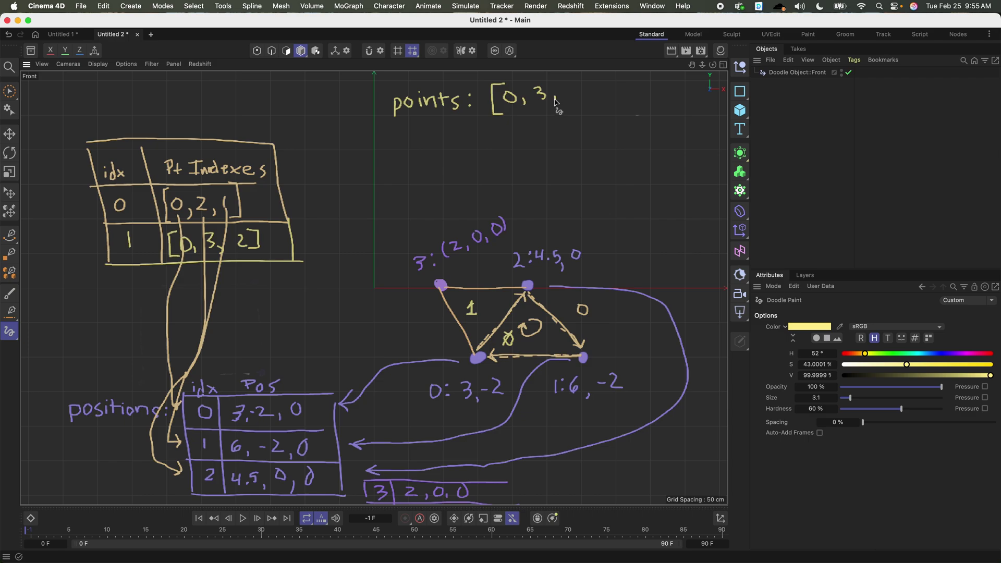
pyautogui.press('super+z')
pyautogui.press('super+z')
pyautogui.moveTo(533, 92)
pyautogui.mouseDown()
pyautogui.moveTo(542, 110)
pyautogui.moveTo(587, 101)
pyautogui.moveTo(593, 88)
pyautogui.moveTo(624, 91)
pyautogui.moveTo(634, 104)
pyautogui.moveTo(677, 81)
pyautogui.moveTo(657, 107)
pyautogui.mouseUp()
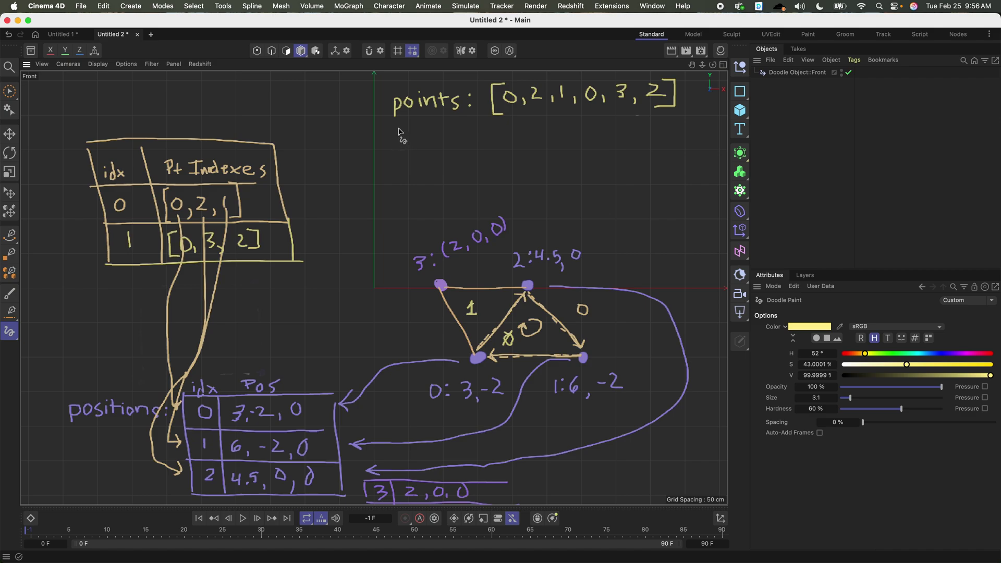
# Step: Write outline: [3,3] below the points list, using hue 114° for the numbers and for dotted dividers after each group of three points
pyautogui.moveTo(398, 131)
pyautogui.mouseDown()
pyautogui.moveTo(393, 139)
pyautogui.moveTo(473, 137)
pyautogui.moveTo(500, 148)
pyautogui.mouseUp()
pyautogui.click(475, 127)
pyautogui.click(475, 138)
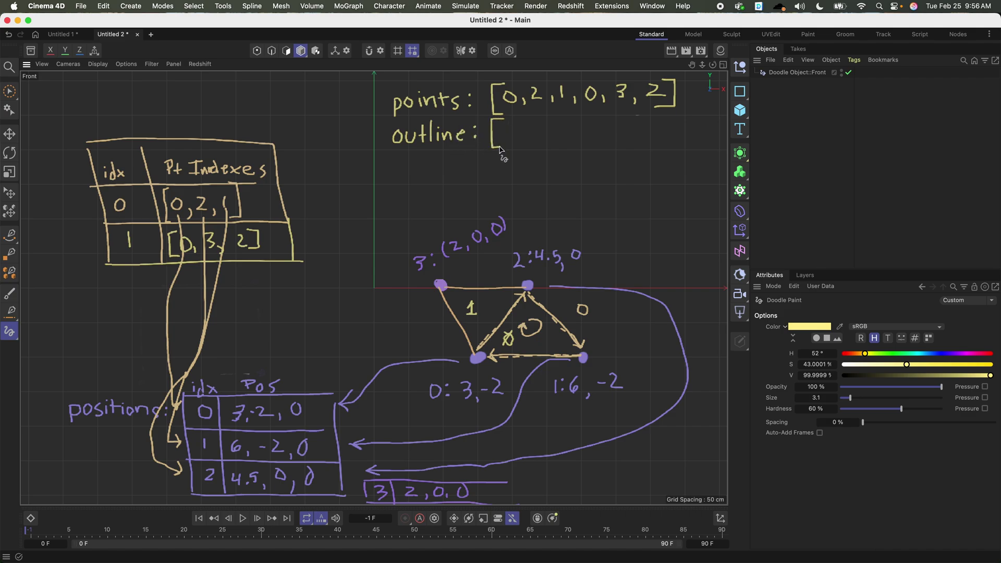
pyautogui.click(890, 353)
pyautogui.moveTo(503, 120)
pyautogui.mouseDown()
pyautogui.moveTo(493, 125)
pyautogui.moveTo(499, 150)
pyautogui.mouseUp()
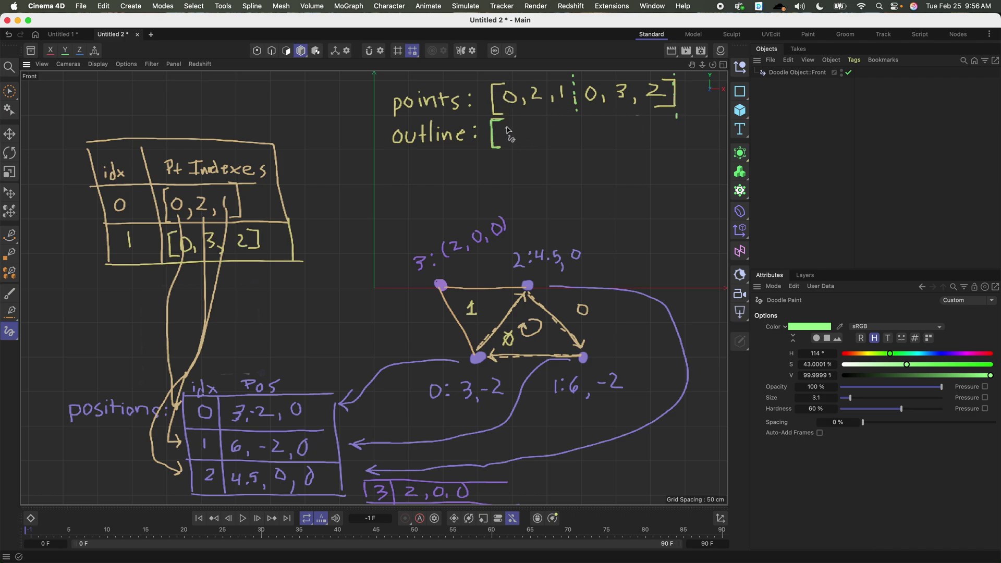
pyautogui.moveTo(507, 129)
pyautogui.mouseDown()
pyautogui.moveTo(520, 141)
pyautogui.moveTo(508, 147)
pyautogui.moveTo(528, 153)
pyautogui.moveTo(554, 120)
pyautogui.moveTo(556, 146)
pyautogui.mouseUp()
# Step: Set the hue to 264° and draw a four-sided polygon with corner dots around a smaller dotted triangle, beside point 3
pyautogui.click(952, 354)
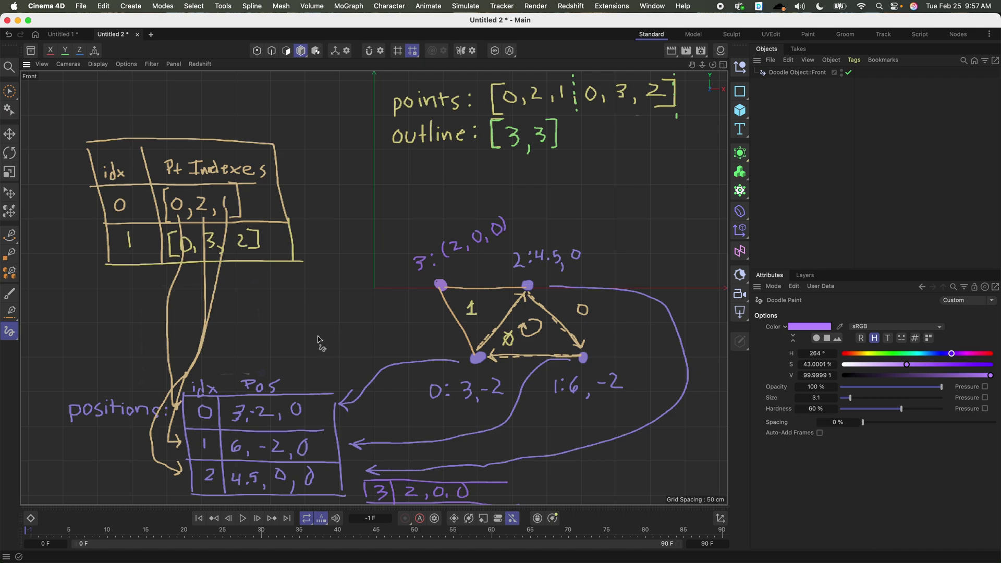
pyautogui.moveTo(330, 251); pyautogui.dragTo(329, 252)
pyautogui.moveTo(410, 324); pyautogui.dragTo(410, 324)
pyautogui.moveTo(367, 270)
pyautogui.mouseDown()
pyautogui.moveTo(341, 308)
pyautogui.moveTo(386, 308)
pyautogui.moveTo(368, 271)
pyautogui.mouseUp()
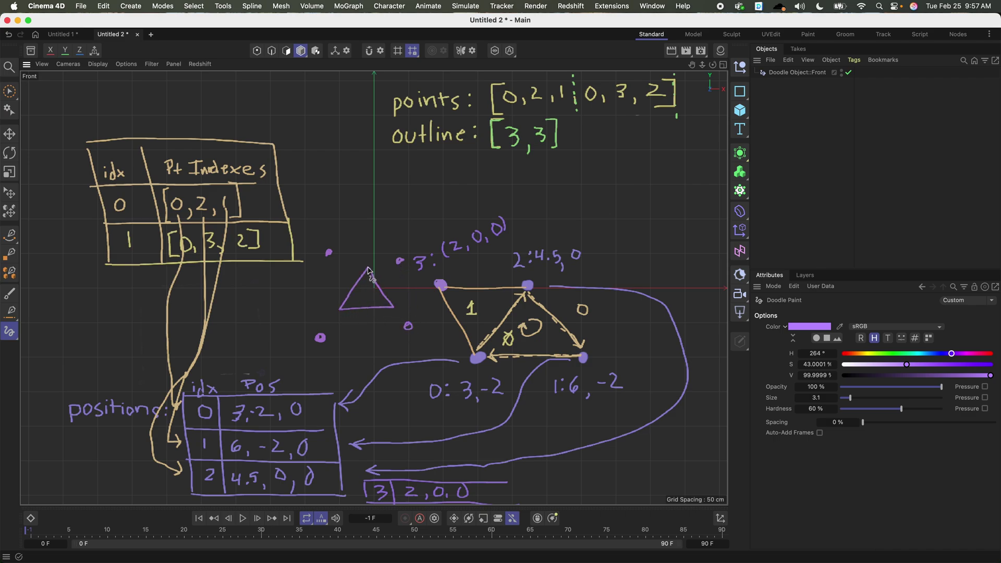
pyautogui.click(393, 305)
pyautogui.click(341, 308)
pyautogui.moveTo(320, 338)
pyautogui.mouseDown()
pyautogui.moveTo(328, 261)
pyautogui.moveTo(402, 263)
pyautogui.moveTo(410, 315)
pyautogui.mouseUp()
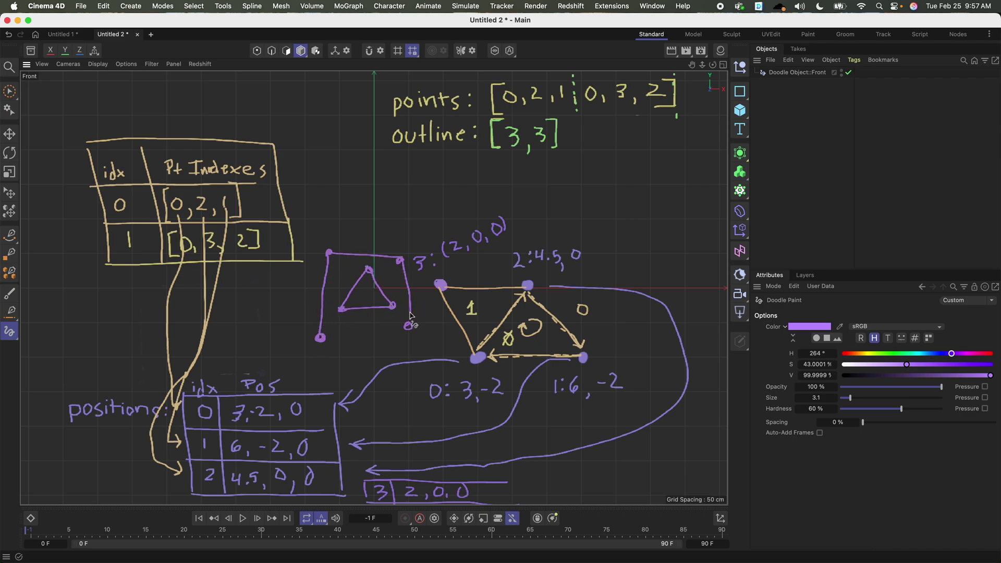
pyautogui.moveTo(320, 338); pyautogui.dragTo(408, 326)
# Step: Number the four-sided polygon's corners 4 to 7 and the inner triangle's corners 8, 9 and 10
pyautogui.moveTo(413, 336); pyautogui.dragTo(409, 347)
pyautogui.moveTo(405, 238); pyautogui.dragTo(399, 246)
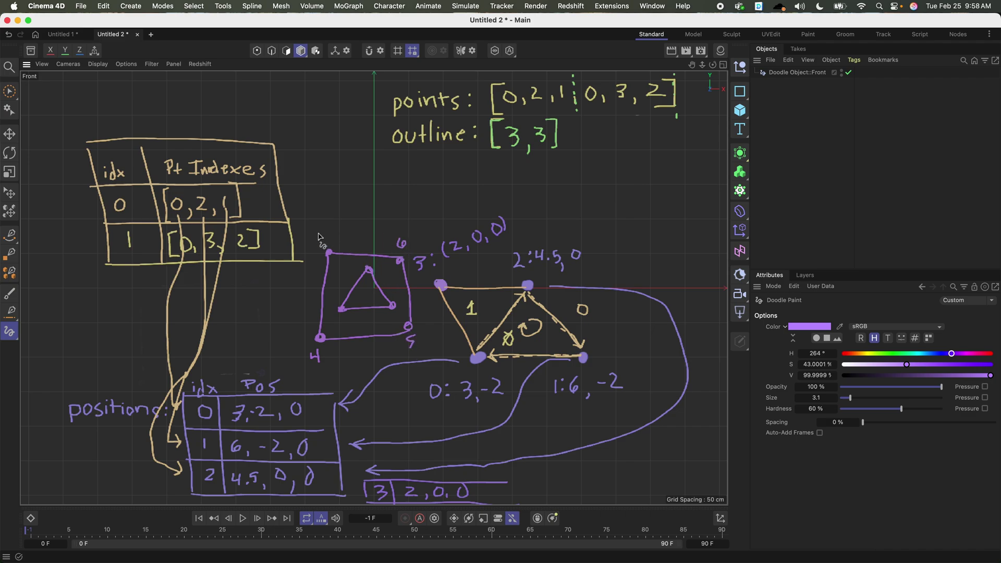
pyautogui.moveTo(318, 234); pyautogui.dragTo(325, 244)
pyautogui.moveTo(337, 321); pyautogui.dragTo(340, 329)
pyautogui.moveTo(358, 263); pyautogui.dragTo(357, 272)
pyautogui.moveTo(397, 314); pyautogui.dragTo(397, 316)
# Step: Continue the positions table after row 3 with an ellipsis and a row for index 10 holding .5,-.5,0
pyautogui.click(549, 491)
pyautogui.click(558, 490)
pyautogui.moveTo(611, 463)
pyautogui.mouseDown()
pyautogui.moveTo(615, 502)
pyautogui.moveTo(728, 453)
pyautogui.mouseUp()
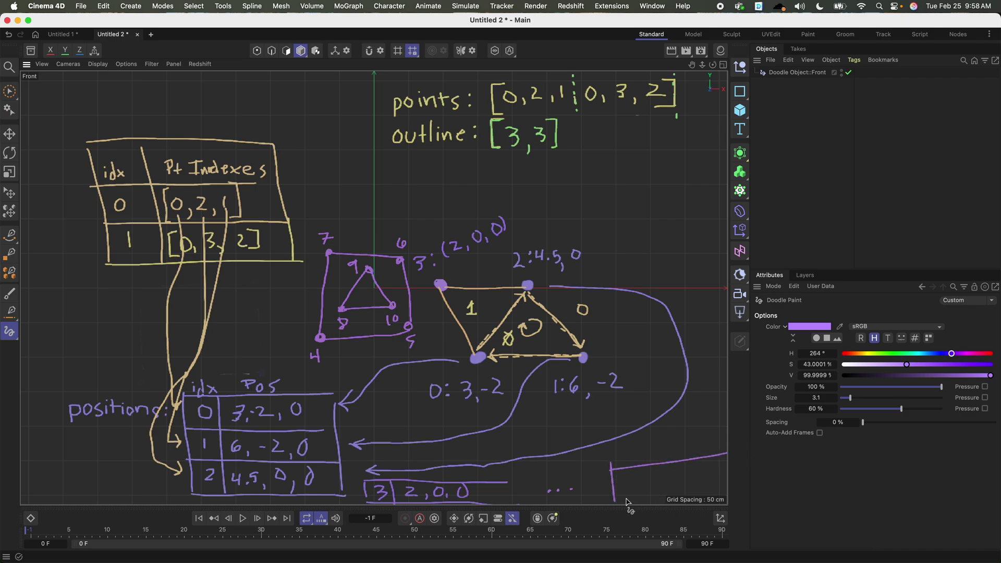
pyautogui.moveTo(621, 500); pyautogui.dragTo(730, 485)
pyautogui.moveTo(629, 479)
pyautogui.mouseDown()
pyautogui.moveTo(631, 488)
pyautogui.moveTo(657, 472)
pyautogui.moveTo(662, 497)
pyautogui.mouseUp()
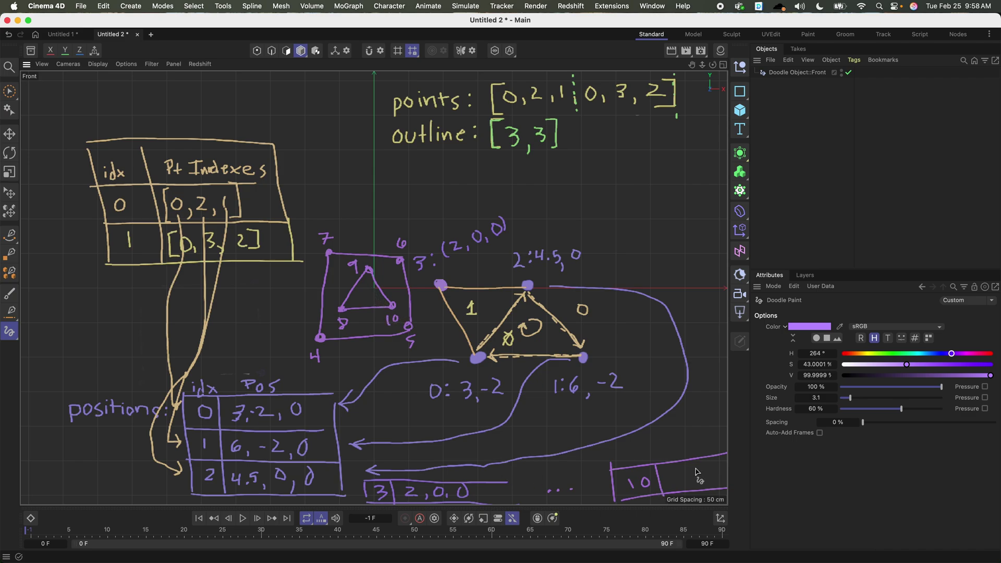
pyautogui.click(669, 482)
pyautogui.moveTo(687, 477); pyautogui.dragTo(692, 475)
pyautogui.click(698, 477)
pyautogui.moveTo(712, 470); pyautogui.dragTo(717, 466)
# Step: Set the hue to 62° and draw a curved line from the end of the points list to an ellipsis on a new line below
pyautogui.moveTo(881, 355); pyautogui.dragTo(870, 355)
pyautogui.moveTo(679, 99)
pyautogui.mouseDown()
pyautogui.moveTo(650, 131)
pyautogui.moveTo(451, 175)
pyautogui.moveTo(415, 211)
pyautogui.moveTo(429, 204)
pyautogui.mouseUp()
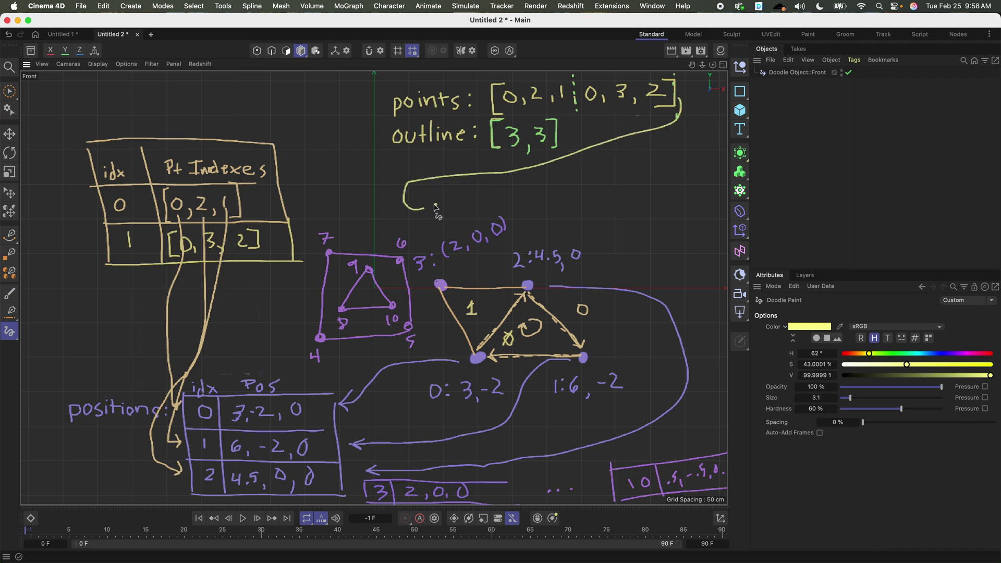
pyautogui.click(436, 204)
pyautogui.click(446, 205)
pyautogui.click(455, 205)
# Step: Draw clockwise arrows around the four-sided polygon and counterclockwise ones inside its triangle, and continue the points list with 4,7,6,5,8,10,9
pyautogui.moveTo(312, 328)
pyautogui.mouseDown()
pyautogui.moveTo(317, 256)
pyautogui.moveTo(394, 249)
pyautogui.moveTo(418, 316)
pyautogui.moveTo(360, 349)
pyautogui.moveTo(332, 352)
pyautogui.moveTo(341, 358)
pyautogui.mouseUp()
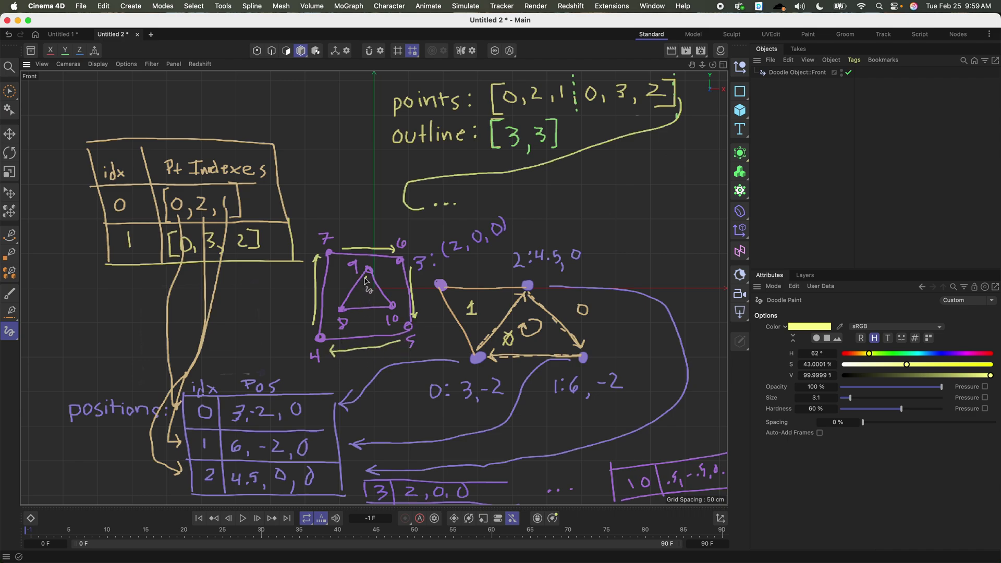
pyautogui.moveTo(365, 280)
pyautogui.mouseDown()
pyautogui.moveTo(352, 305)
pyautogui.moveTo(385, 315)
pyautogui.moveTo(395, 278)
pyautogui.mouseUp()
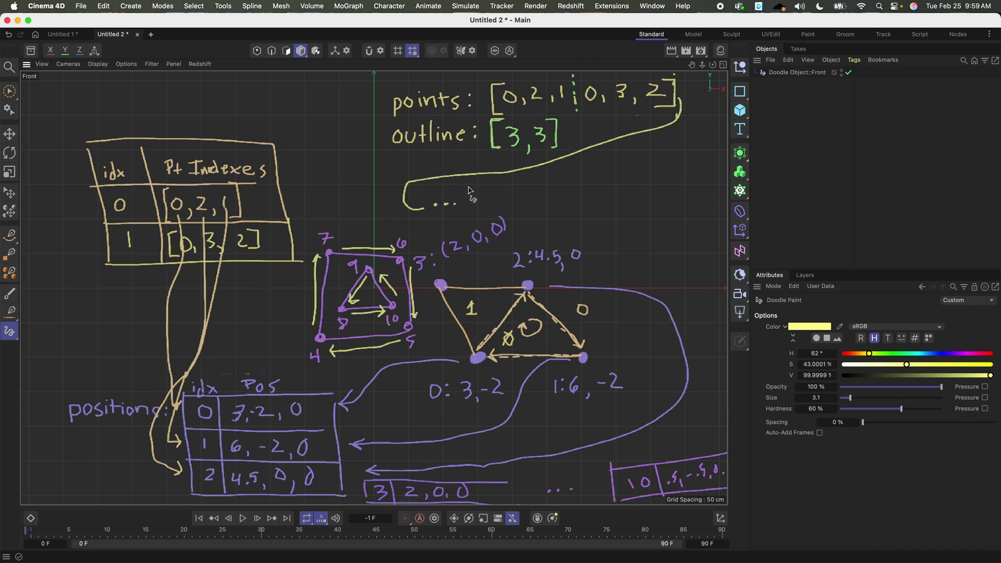
pyautogui.moveTo(470, 185)
pyautogui.mouseDown()
pyautogui.moveTo(486, 203)
pyautogui.moveTo(503, 191)
pyautogui.mouseUp()
pyautogui.moveTo(532, 195)
pyautogui.mouseDown()
pyautogui.moveTo(547, 195)
pyautogui.moveTo(559, 178)
pyautogui.mouseUp()
pyautogui.moveTo(582, 180)
pyautogui.mouseDown()
pyautogui.moveTo(574, 189)
pyautogui.moveTo(582, 180)
pyautogui.moveTo(590, 195)
pyautogui.moveTo(608, 178)
pyautogui.moveTo(617, 193)
pyautogui.moveTo(628, 178)
pyautogui.moveTo(627, 194)
pyautogui.mouseUp()
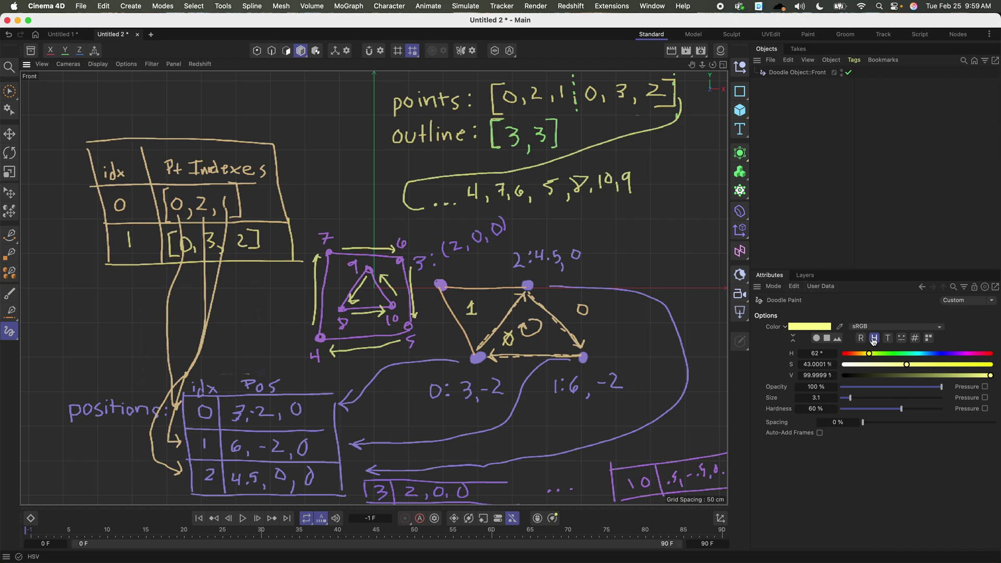
# Step: Set the hue to 99°, extend the outline list with 4,3, and draw a dotted divider between 5 and 8 in the points list
pyautogui.moveTo(869, 354); pyautogui.dragTo(885, 354)
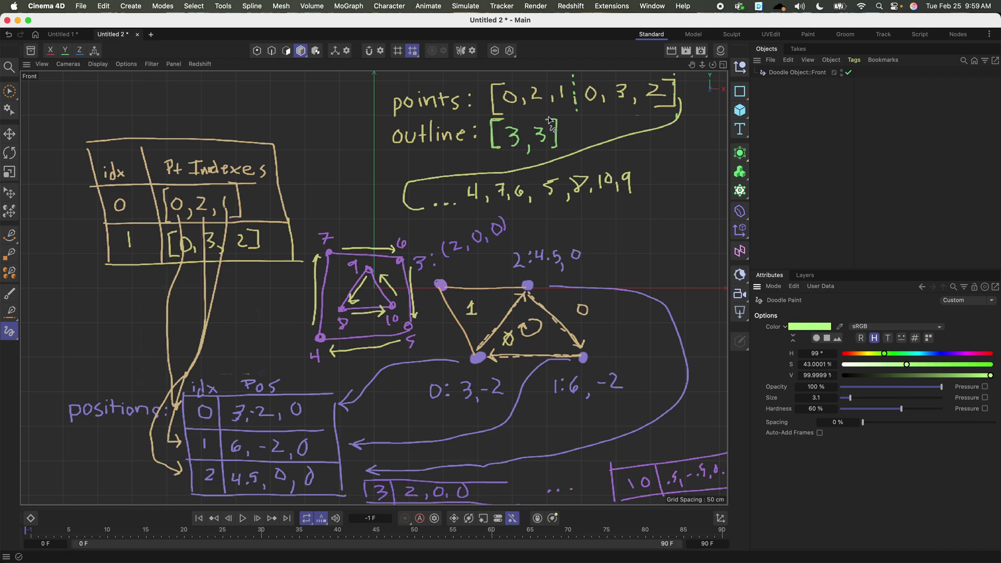
pyautogui.moveTo(554, 120); pyautogui.dragTo(562, 152)
pyautogui.click(569, 198)
pyautogui.click(571, 210)
pyautogui.moveTo(589, 132); pyautogui.dragTo(586, 141)
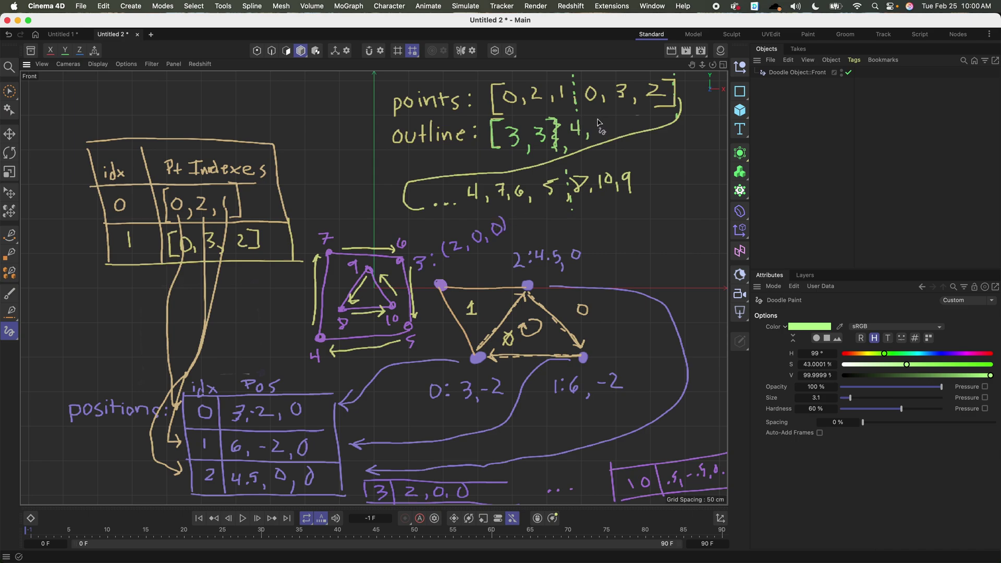
pyautogui.moveTo(601, 123)
pyautogui.mouseDown()
pyautogui.moveTo(595, 137)
pyautogui.moveTo(614, 116)
pyautogui.moveTo(616, 142)
pyautogui.moveTo(607, 142)
pyautogui.mouseUp()
# Step: Set the hue to 284° and hatch the area between the four-sided polygon and its inner triangle
pyautogui.click(960, 354)
pyautogui.moveTo(340, 260)
pyautogui.mouseDown()
pyautogui.moveTo(333, 309)
pyautogui.moveTo(371, 327)
pyautogui.mouseUp()
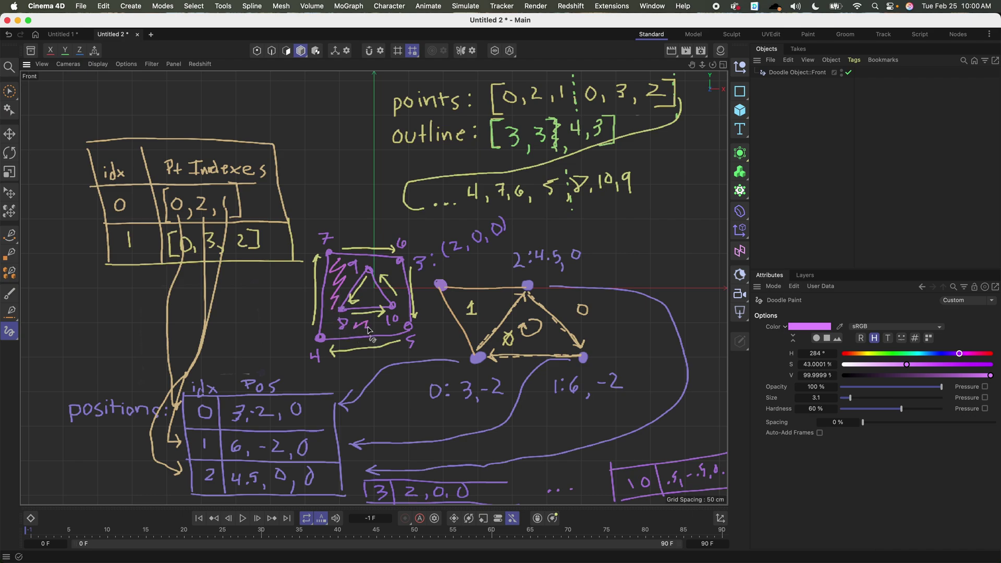
pyautogui.moveTo(381, 264); pyautogui.dragTo(400, 304)
# Step: Set the hue to 215°, write groups below outline with a curved arrow to the list [1,1,2], and underline the matching outline counts
pyautogui.click(931, 353)
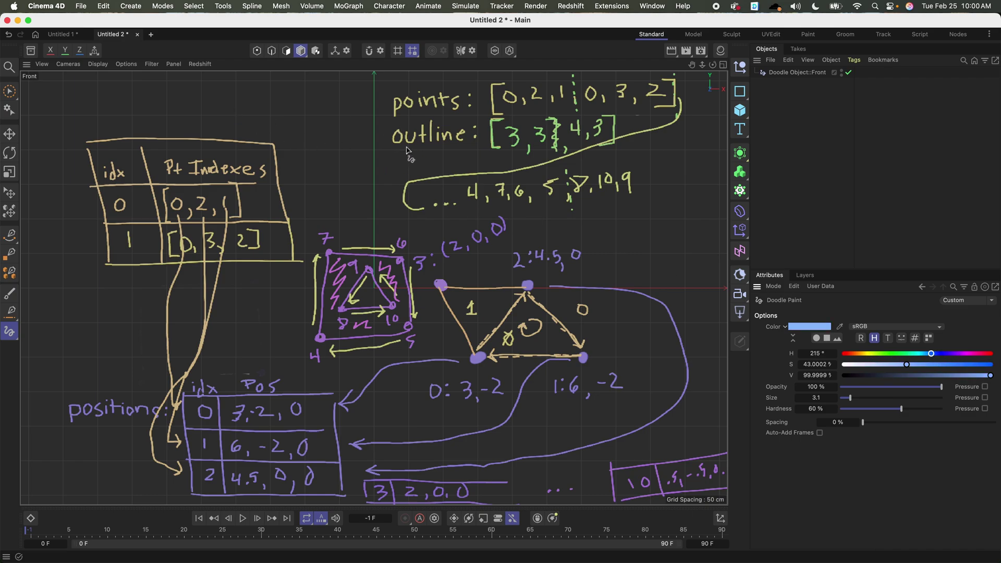
pyautogui.moveTo(396, 154)
pyautogui.mouseDown()
pyautogui.moveTo(388, 162)
pyautogui.moveTo(438, 166)
pyautogui.moveTo(454, 156)
pyautogui.moveTo(180, 141)
pyautogui.moveTo(72, 112)
pyautogui.moveTo(104, 104)
pyautogui.moveTo(98, 94)
pyautogui.moveTo(118, 81)
pyautogui.moveTo(144, 116)
pyautogui.mouseUp()
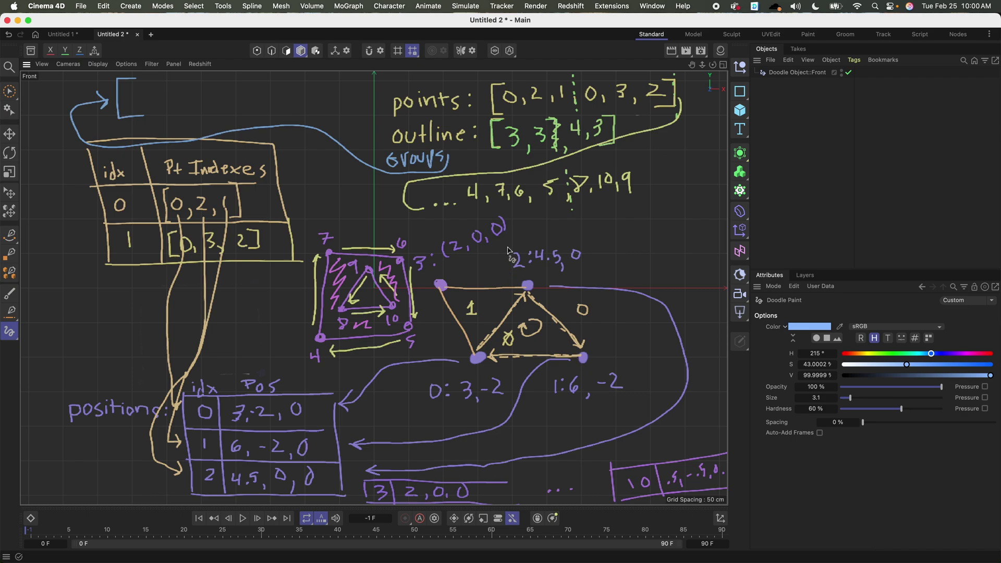
pyautogui.moveTo(510, 149); pyautogui.dragTo(521, 148)
pyautogui.moveTo(482, 322); pyautogui.dragTo(470, 309)
pyautogui.press('super+z')
pyautogui.moveTo(155, 92); pyautogui.dragTo(162, 111)
pyautogui.moveTo(574, 145); pyautogui.dragTo(585, 144)
pyautogui.moveTo(581, 145); pyautogui.dragTo(604, 141)
pyautogui.moveTo(169, 92)
pyautogui.mouseDown()
pyautogui.moveTo(179, 103)
pyautogui.moveTo(190, 79)
pyautogui.moveTo(191, 108)
pyautogui.moveTo(180, 108)
pyautogui.mouseUp()
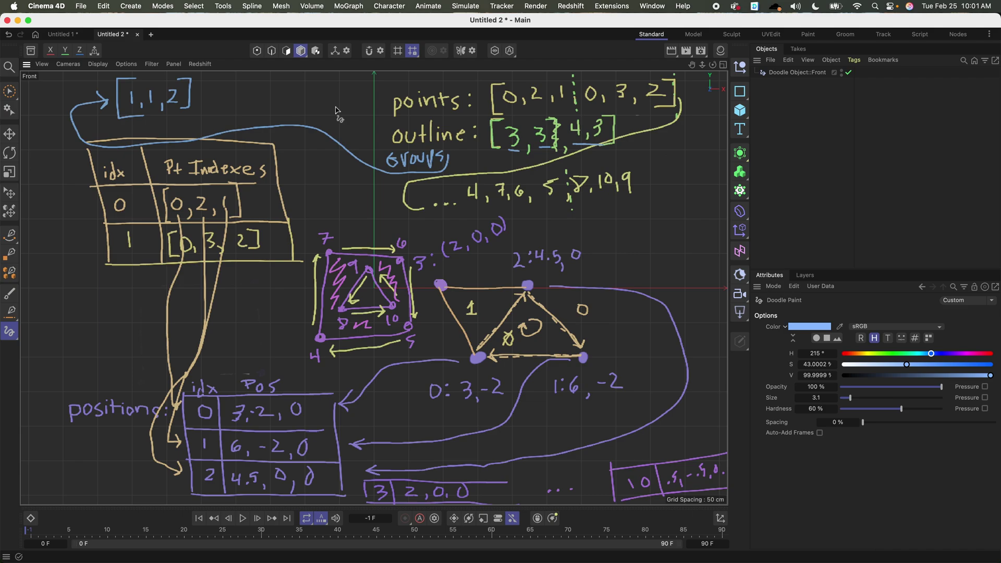
# Step: Create a new project and add a Nodes Mesh object to it
pyautogui.click(151, 34)
pyautogui.hotkey('shift', 'c')
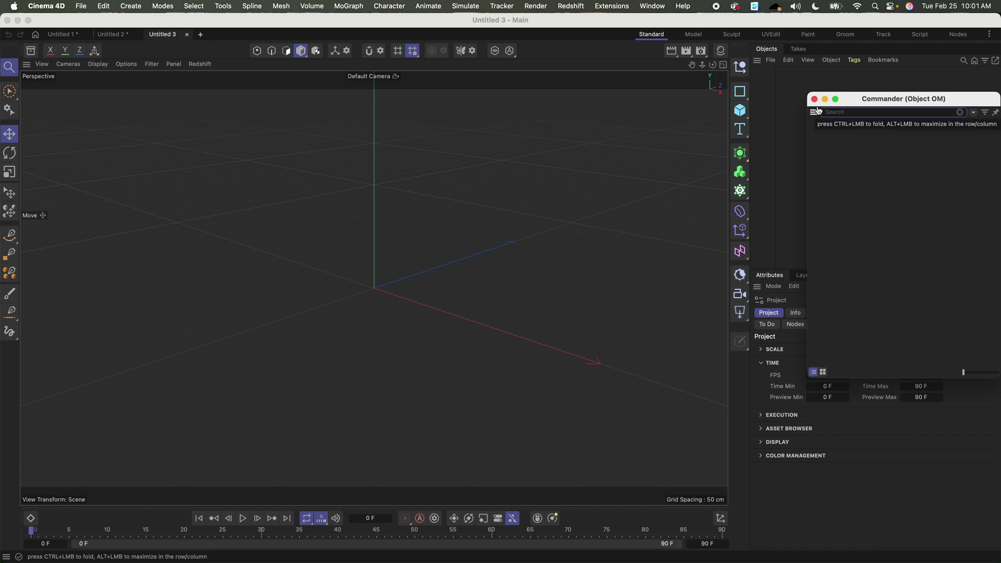
pyautogui.write('nodes me')
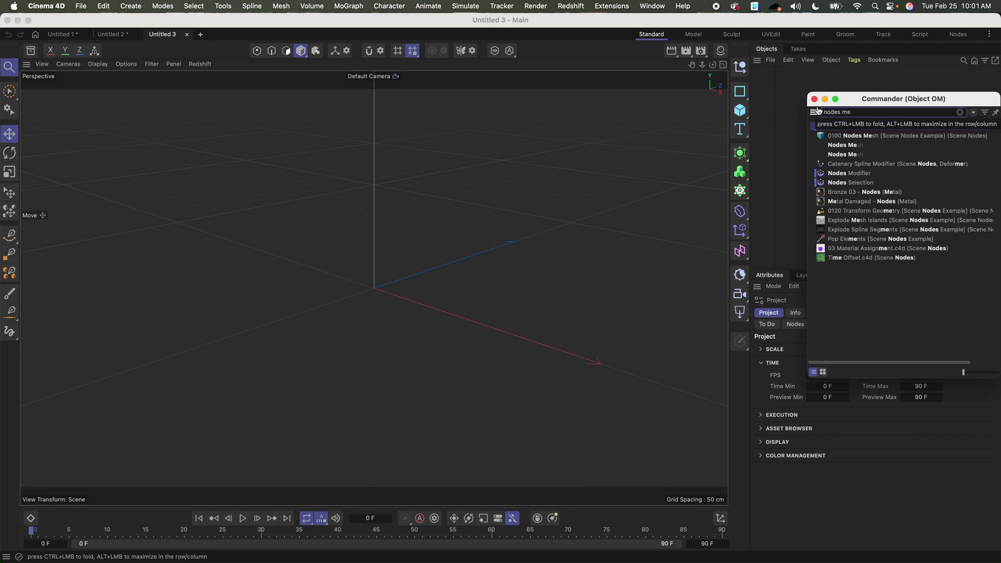
pyautogui.moveTo(822, 135); pyautogui.dragTo(776, 78)
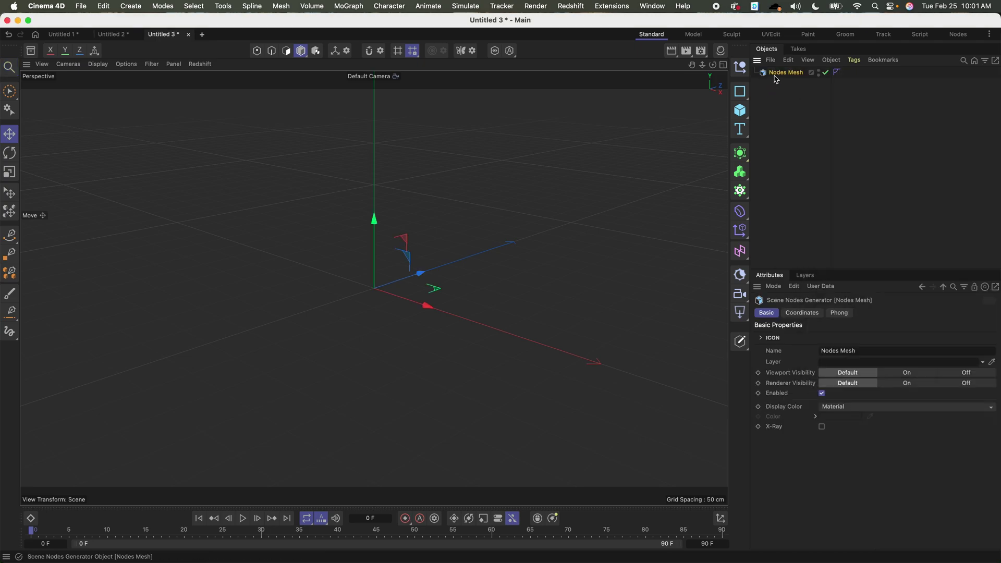
# Step: Switch to the Nodes layout, dock the Console beside Attributes and Layers, and open the Nodes Mesh graph
pyautogui.click(958, 34)
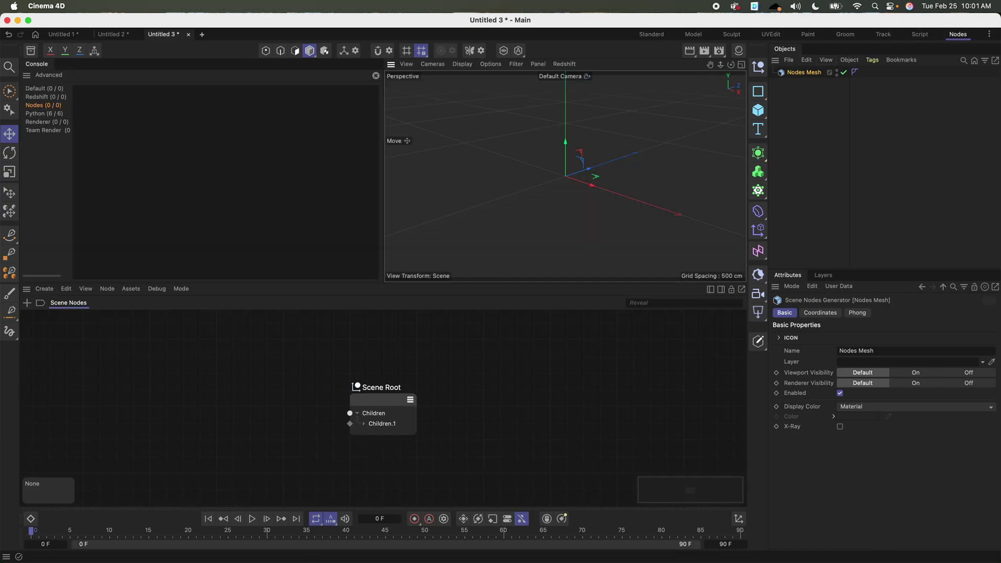
pyautogui.moveTo(27, 75); pyautogui.dragTo(832, 281)
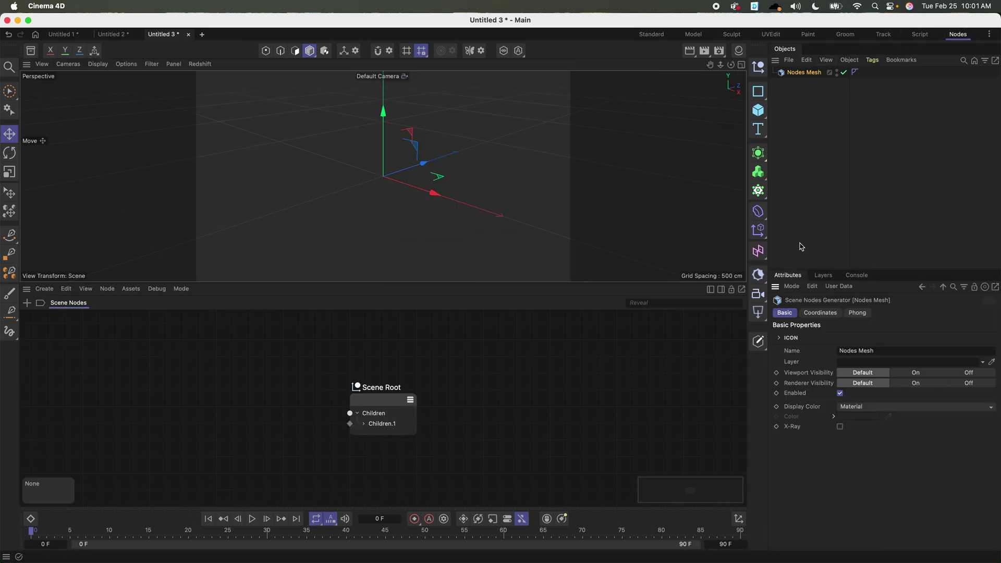
pyautogui.doubleClick(794, 77)
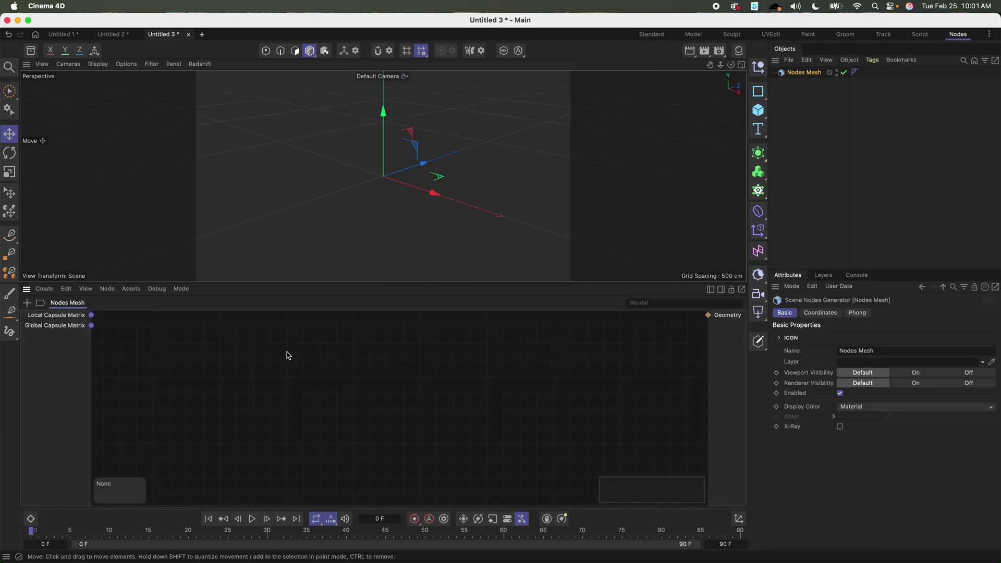
# Step: Add a Polygon node to the graph and connect its geometry to the Geometry output
pyautogui.doubleClick(262, 346)
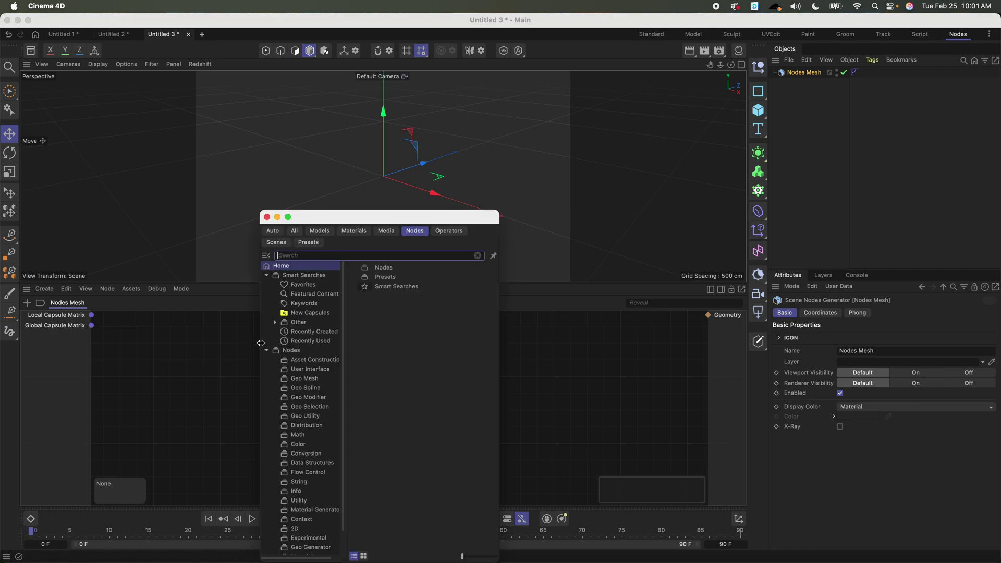
pyautogui.write('polygon')
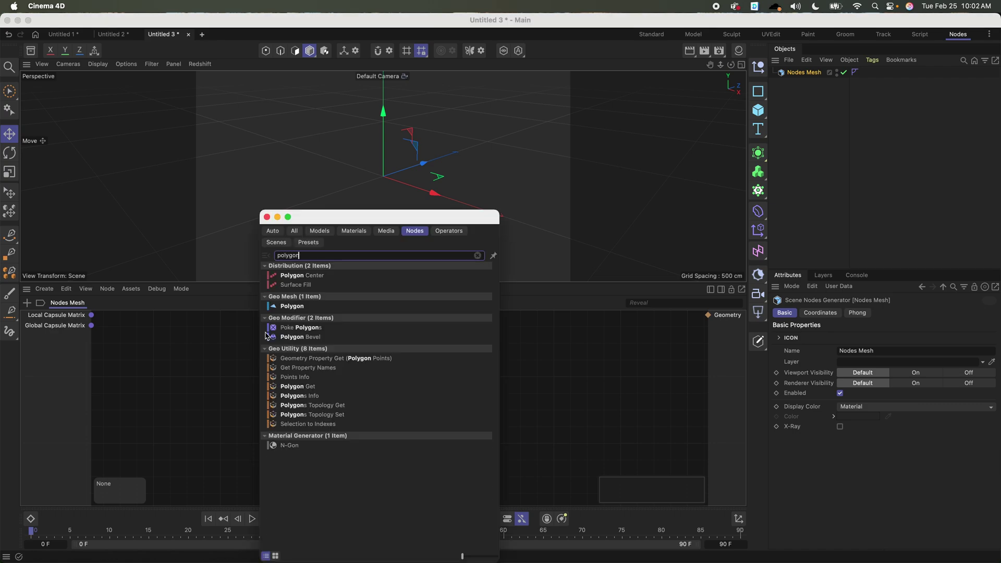
pyautogui.press('Return')
pyautogui.moveTo(275, 365); pyautogui.dragTo(707, 315)
pyautogui.moveTo(250, 352); pyautogui.dragTo(283, 358)
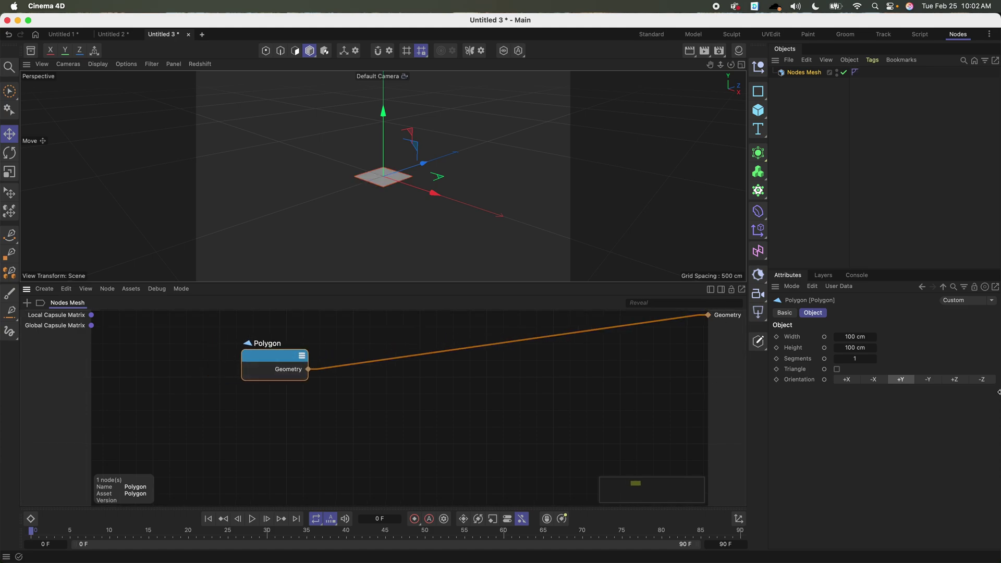
# Step: Orient the polygon to -Z and set its width and height to 1 cm
pyautogui.click(983, 381)
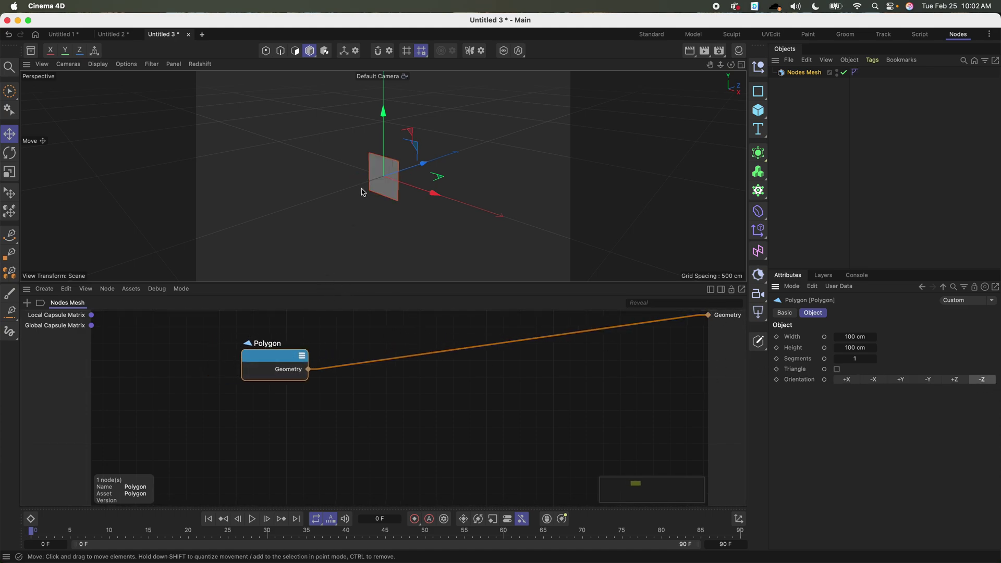
pyautogui.scroll(3, 380, 174)
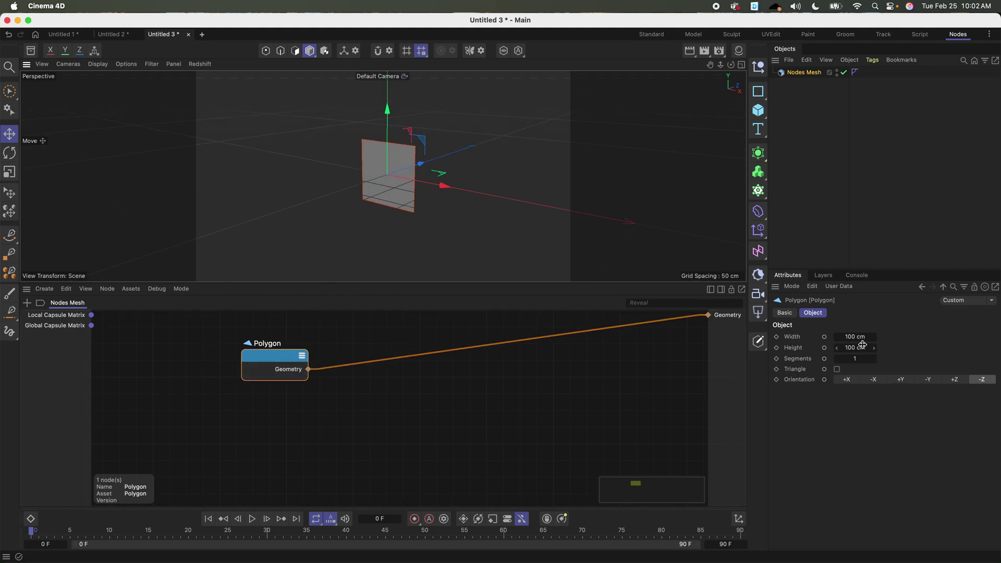
pyautogui.doubleClick(857, 338)
pyautogui.write('1')
pyautogui.press('Tab')
pyautogui.write('1')
pyautogui.press('Return')
pyautogui.press('h')
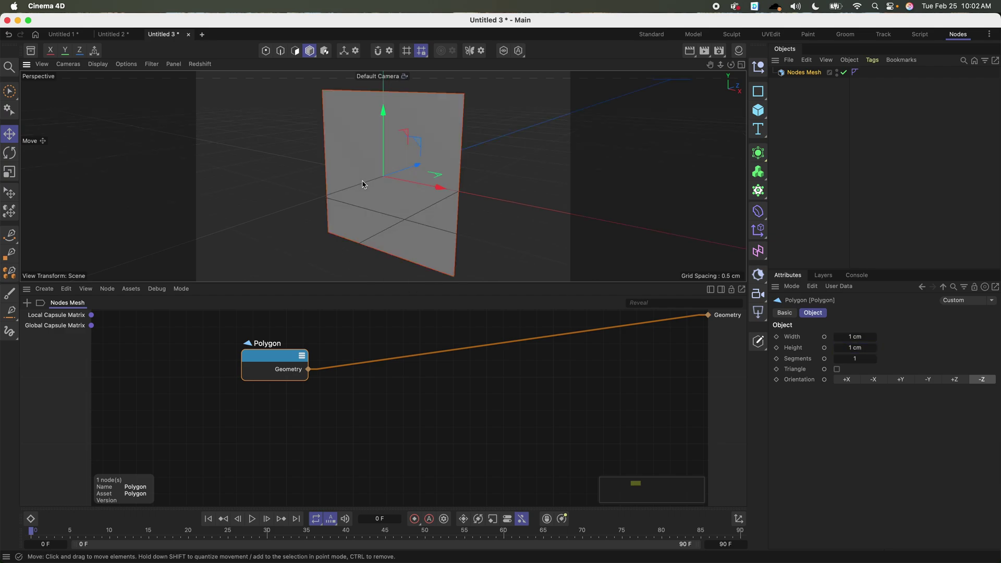
pyautogui.scroll(-2, 403, 195)
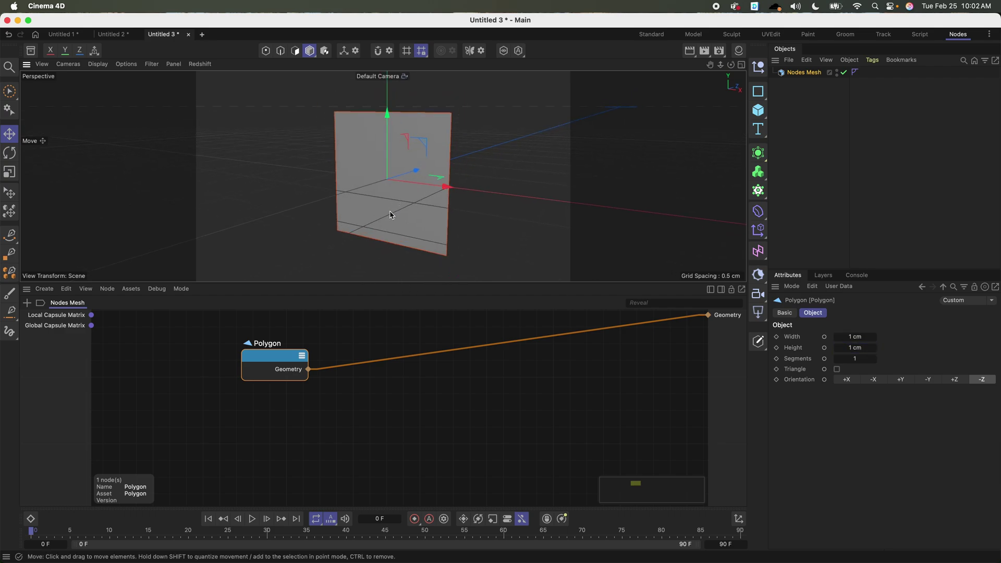
# Step: Open the Data Inspector for the Polygon node's Geometry port and resize its window clear of the polygon
pyautogui.rightClick(292, 371)
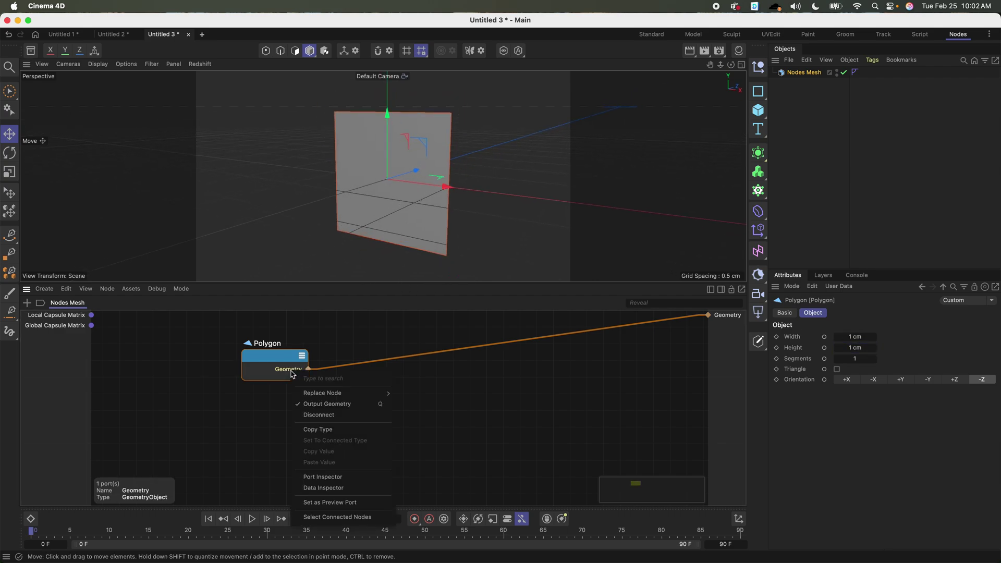
pyautogui.click(333, 488)
pyautogui.moveTo(315, 183); pyautogui.dragTo(584, 211)
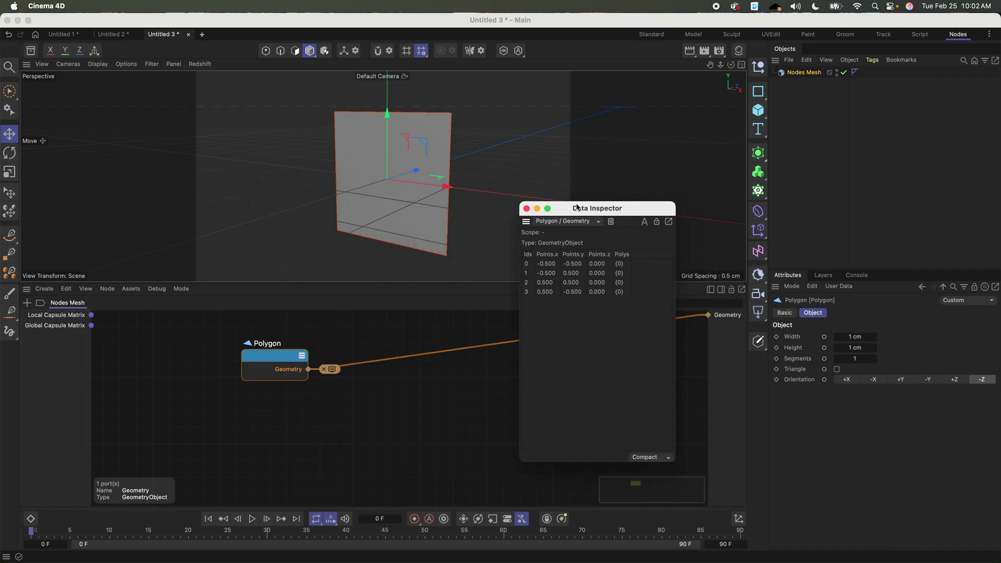
pyautogui.moveTo(681, 471); pyautogui.dragTo(719, 319)
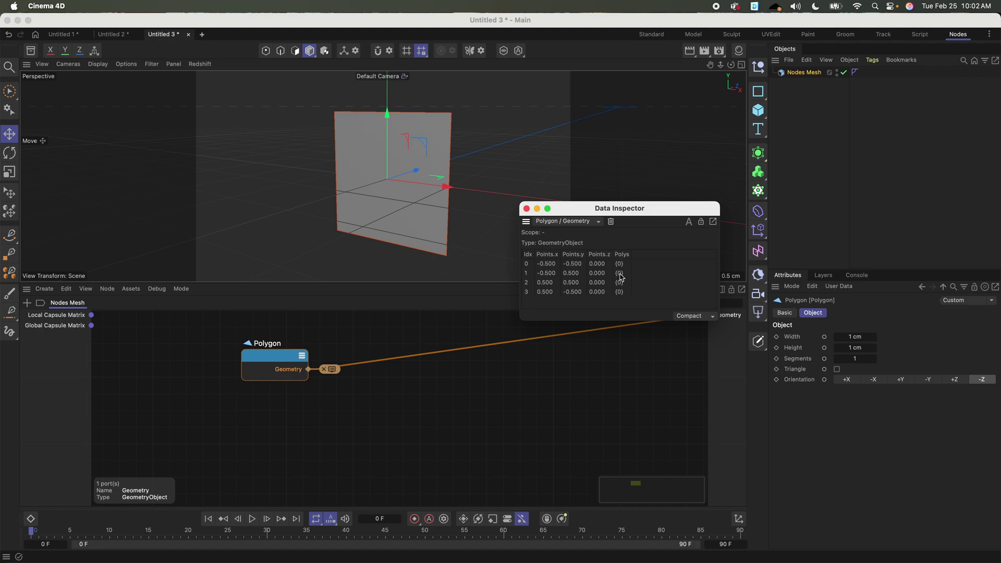
# Step: Switch the Data Inspector to the Detailed view and enlarge its window to fit the property list
pyautogui.click(685, 317)
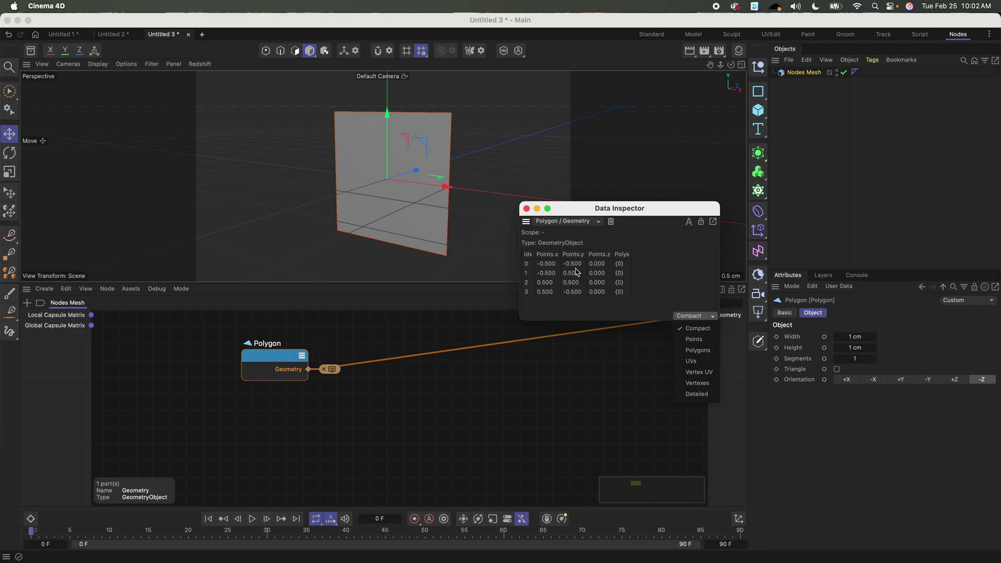
pyautogui.click(700, 394)
pyautogui.moveTo(724, 326); pyautogui.dragTo(798, 364)
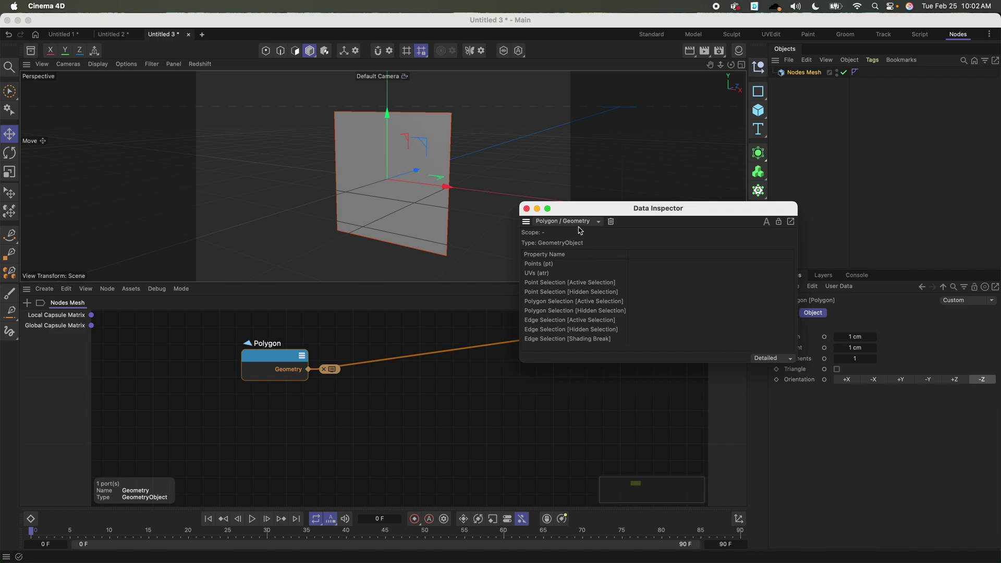
# Step: Examine the polygon's point positions and its polygon point indexes under the Points (pt) property
pyautogui.moveTo(603, 213); pyautogui.dragTo(578, 204)
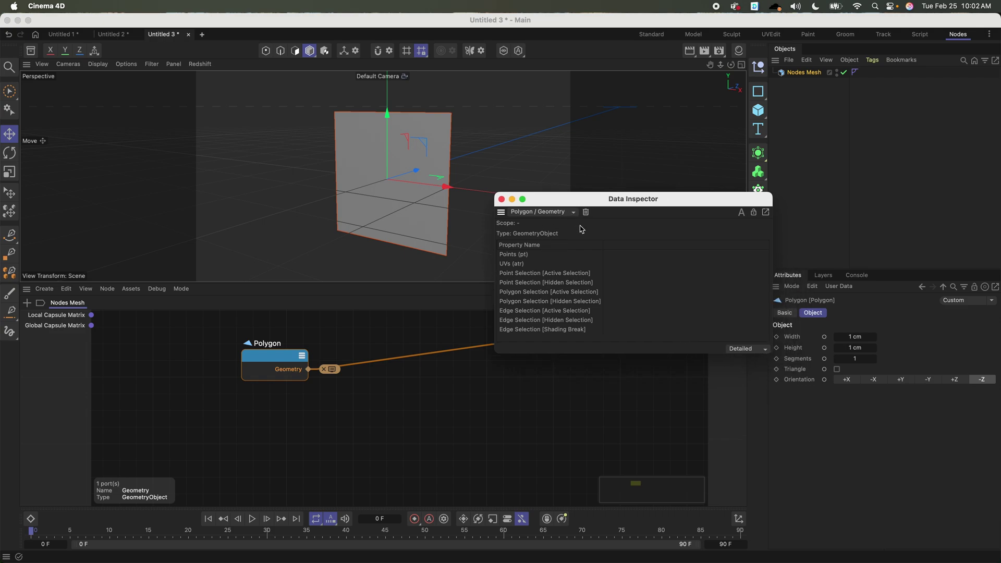
pyautogui.click(511, 255)
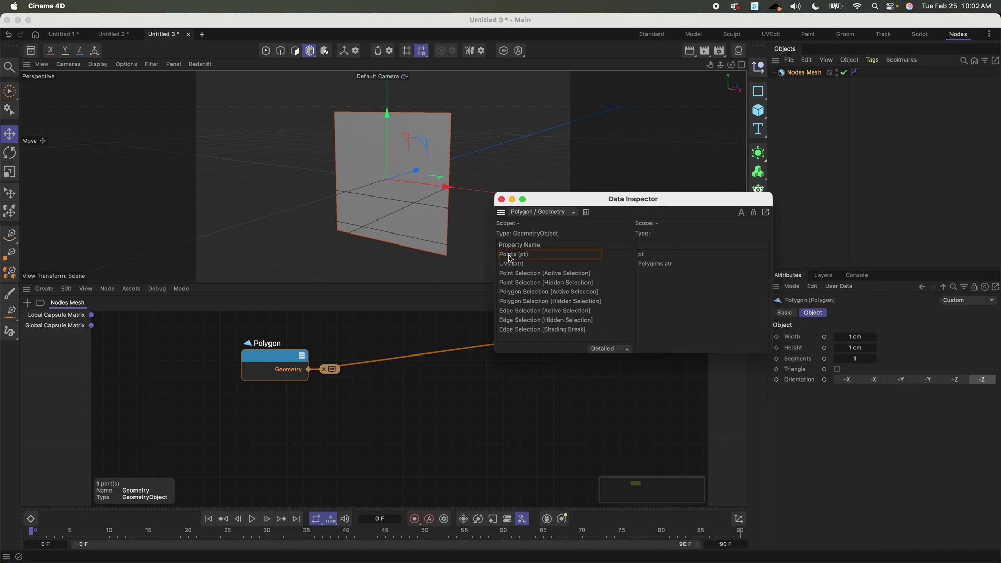
pyautogui.click(643, 256)
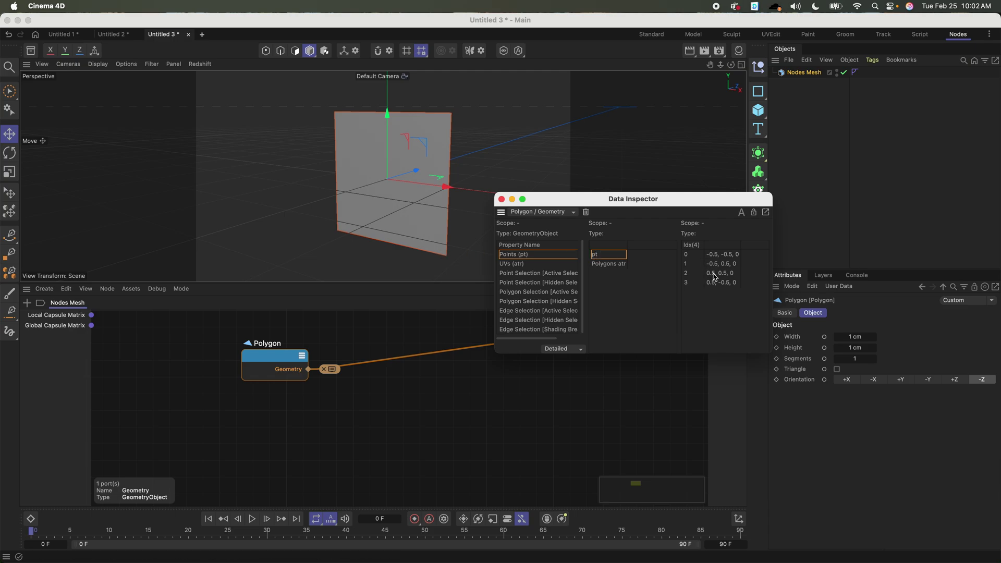
pyautogui.click(615, 265)
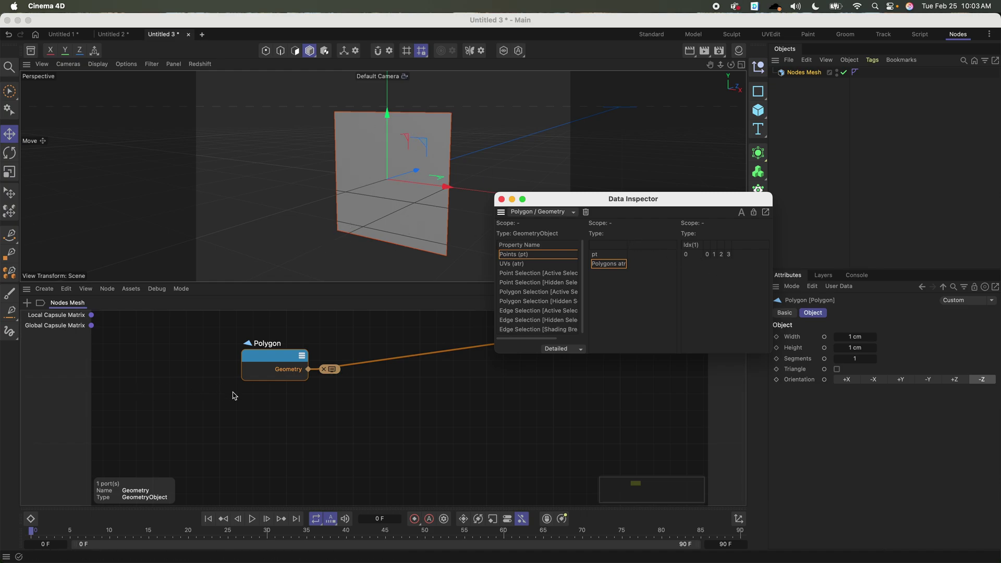
# Step: Set the polygon's segments to 2 and reopen the Points (pt) property in the Data Inspector
pyautogui.moveTo(323, 375); pyautogui.dragTo(313, 433)
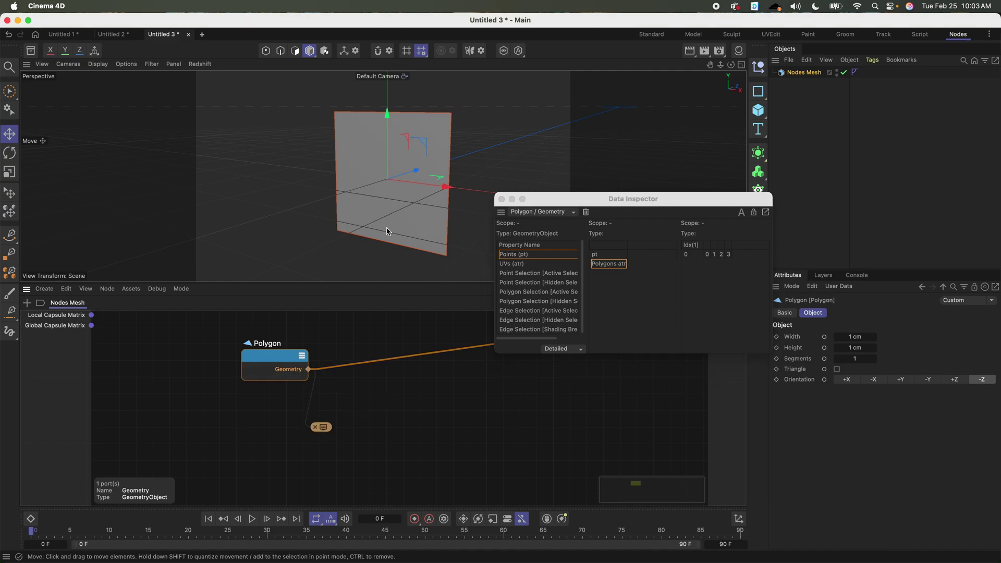
pyautogui.click(875, 360)
pyautogui.click(515, 255)
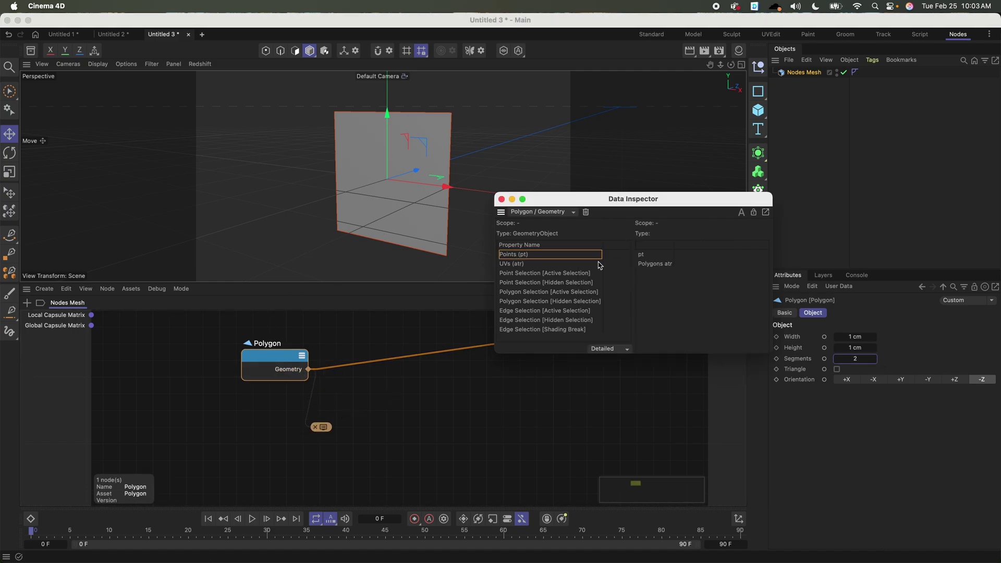
# Step: Change the viewport display to Gouraud Shading (Lines) and view the polygon from another angle
pyautogui.click(97, 64)
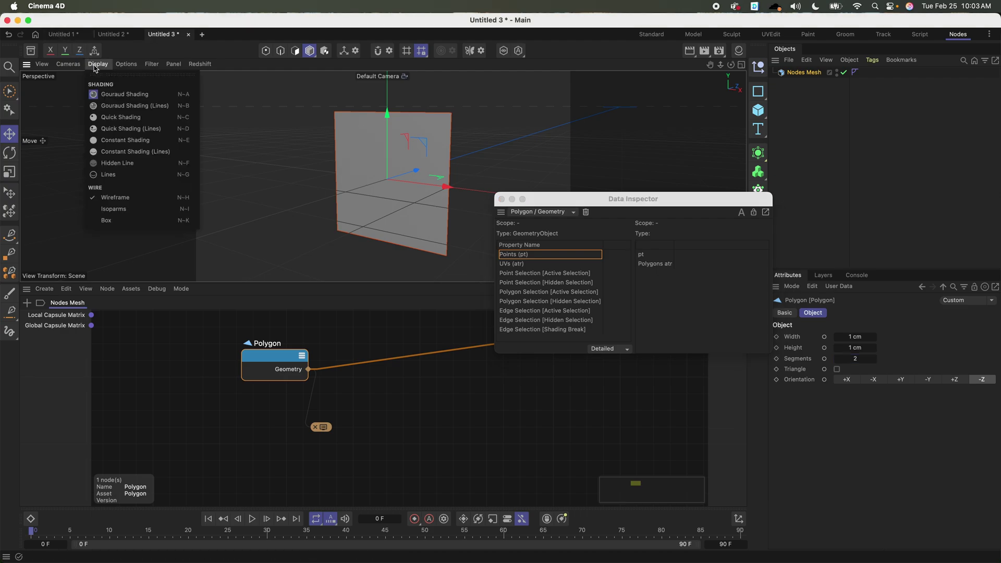
pyautogui.click(111, 108)
pyautogui.keyDown('alt'); pyautogui.moveTo(407, 204); pyautogui.dragTo(427, 188); pyautogui.keyUp('alt')
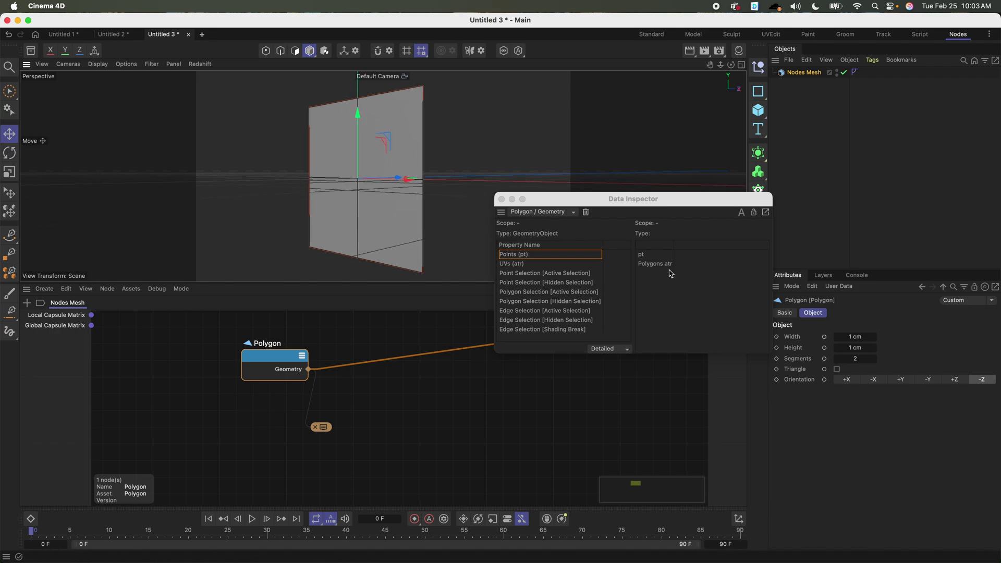
# Step: Examine the point positions and polygon point indexes of the two-segment polygon
pyautogui.click(650, 259)
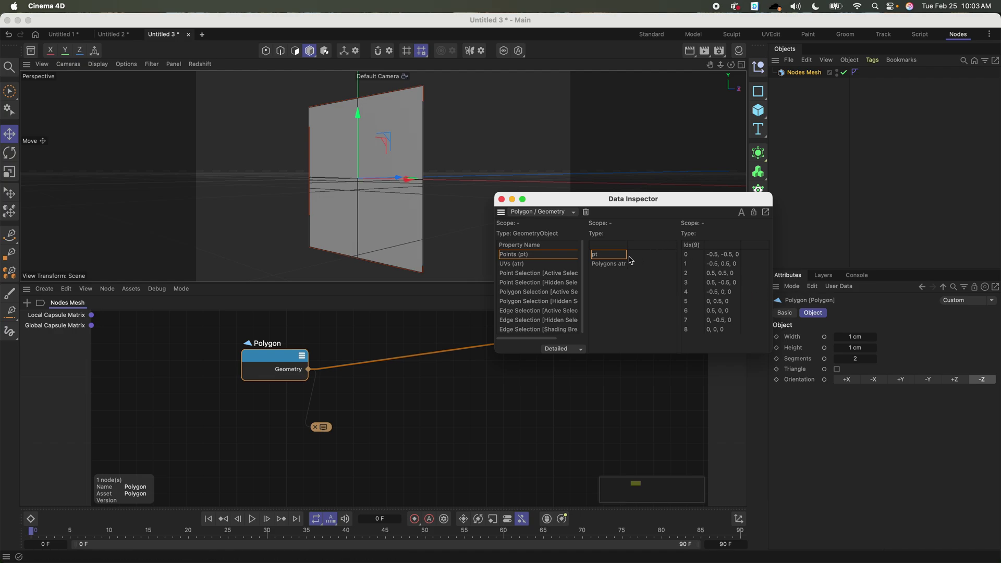
pyautogui.click(610, 264)
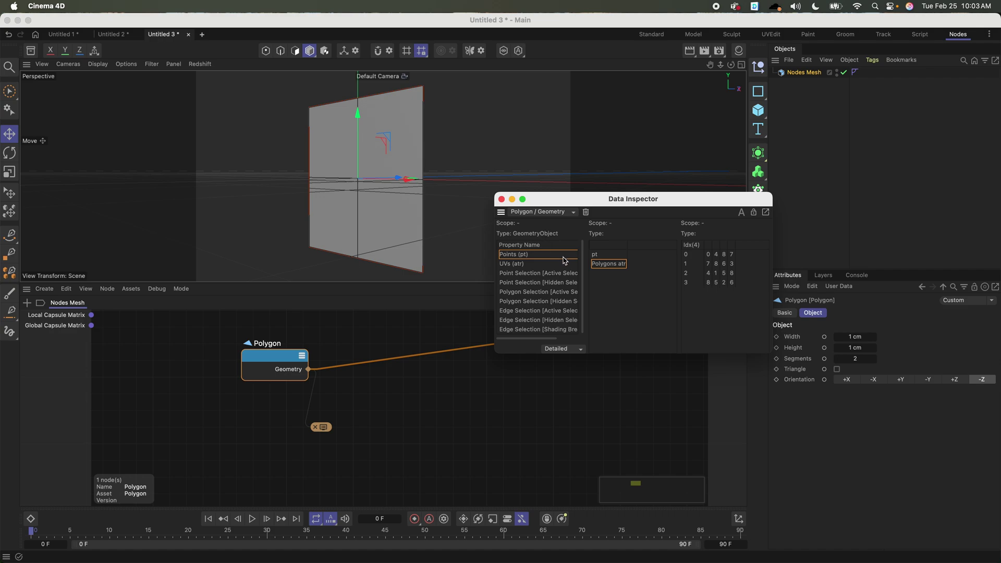
# Step: Display point indexes in the viewport and compare them with the two-segment polygon's point indexes and point positions
pyautogui.click(126, 65)
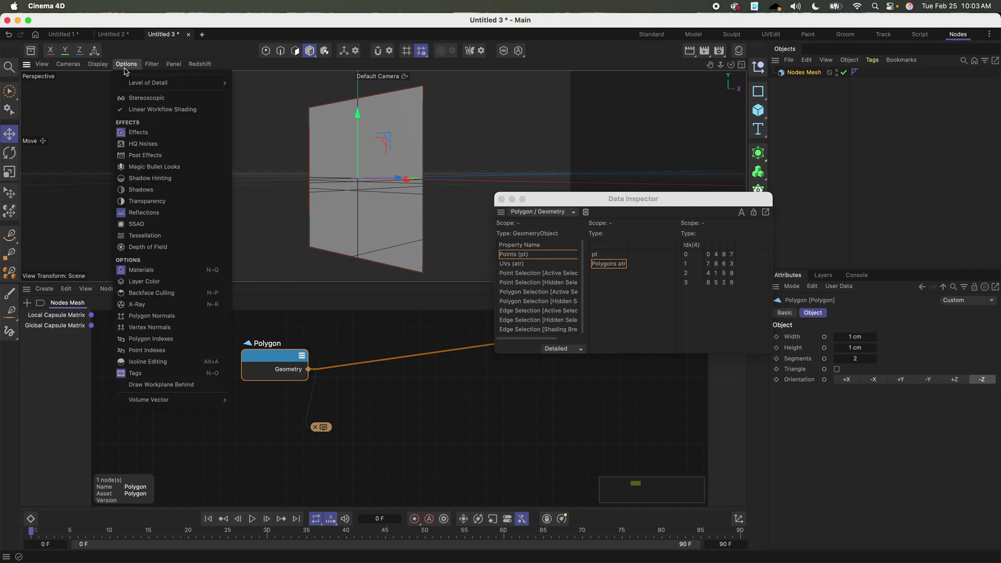
pyautogui.click(147, 351)
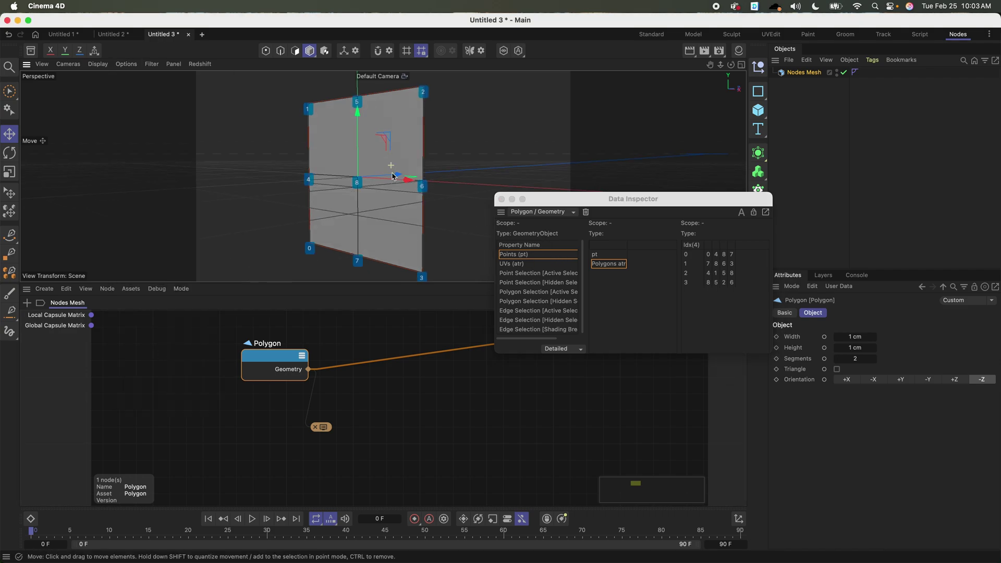
pyautogui.keyDown('alt'); pyautogui.moveTo(392, 173); pyautogui.dragTo(406, 176); pyautogui.keyUp('alt')
pyautogui.click(688, 255)
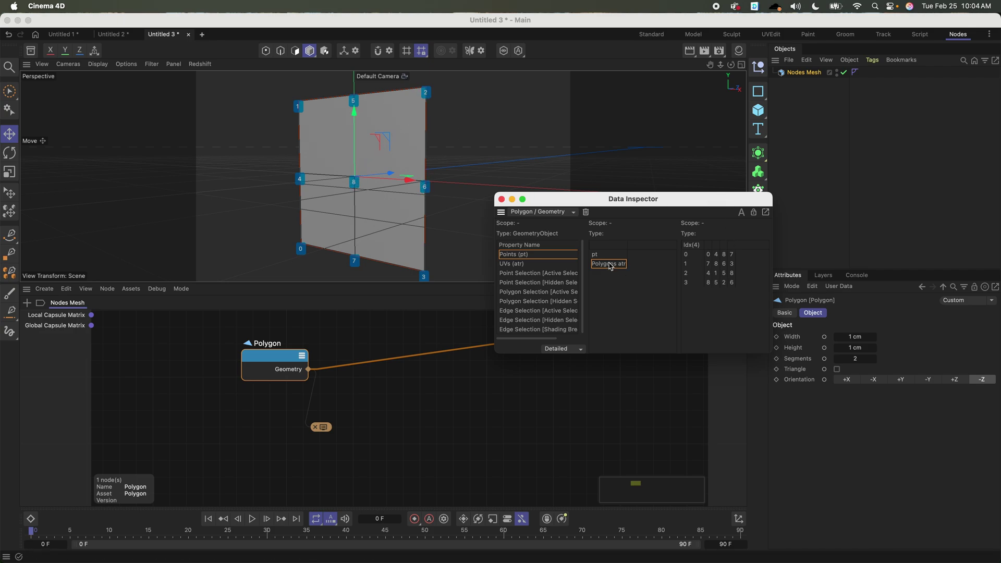
pyautogui.click(597, 255)
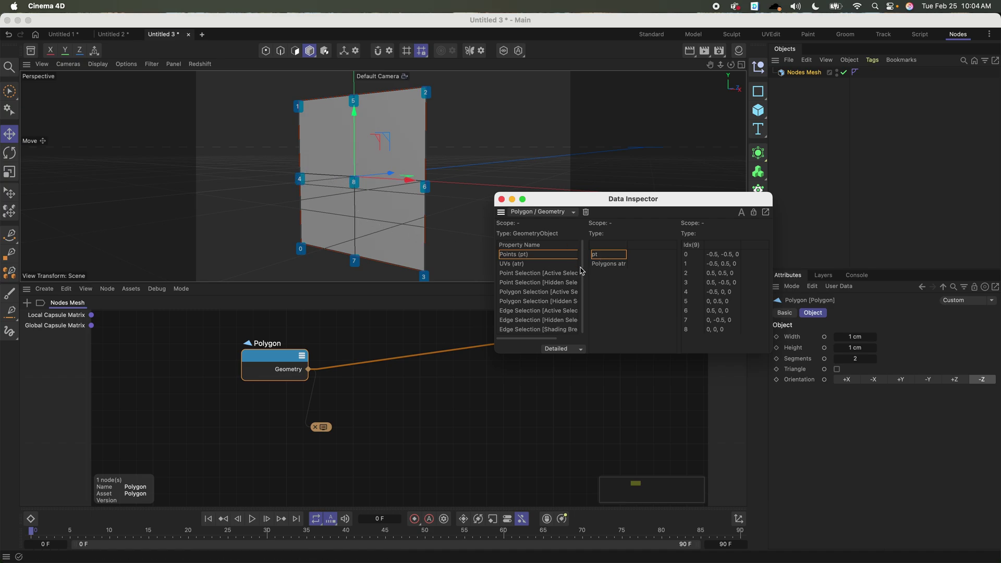
# Step: Examine the UV coordinates and polygon point indexes stored under the UVs (atr) property in the Data Inspector
pyautogui.click(524, 264)
pyautogui.click(640, 256)
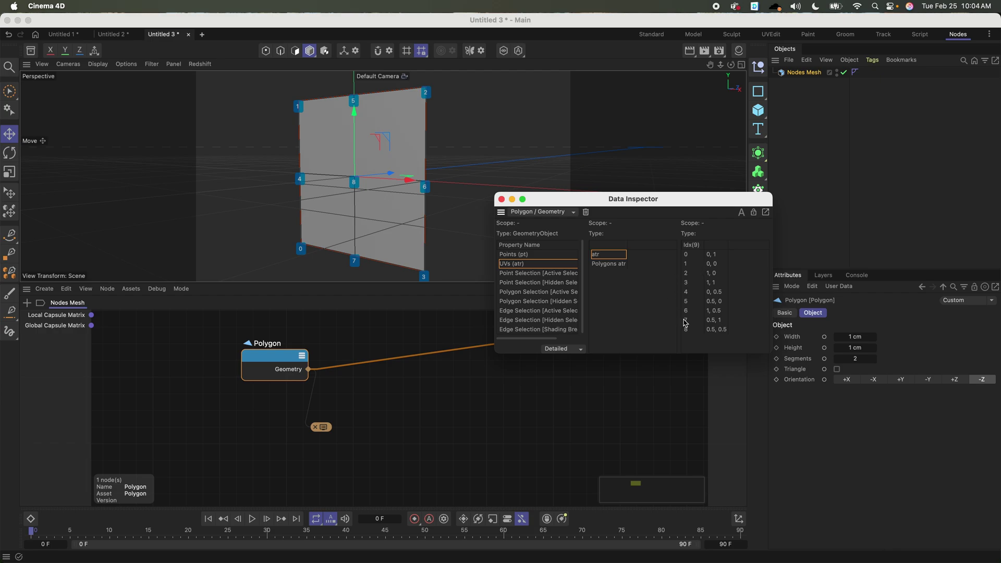
pyautogui.click(607, 265)
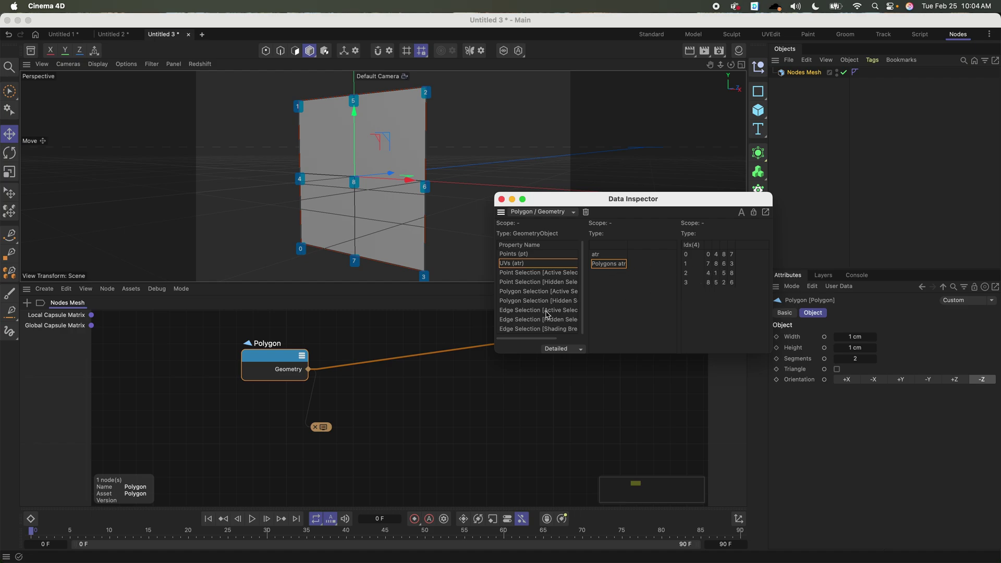
pyautogui.click(540, 255)
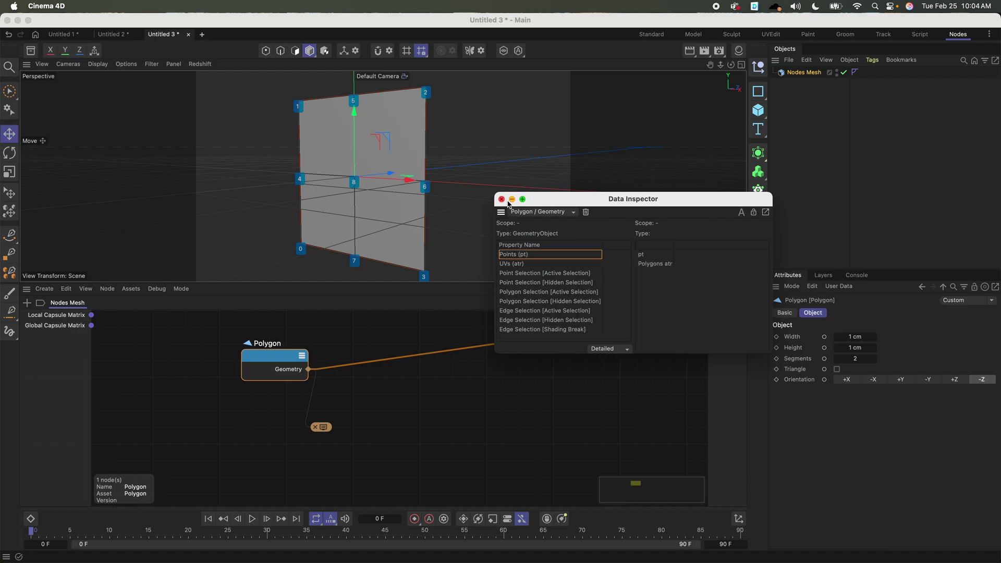
# Step: Close the Data Inspector and replace the Polygon node with a Polygons Topology Set node
pyautogui.click(502, 200)
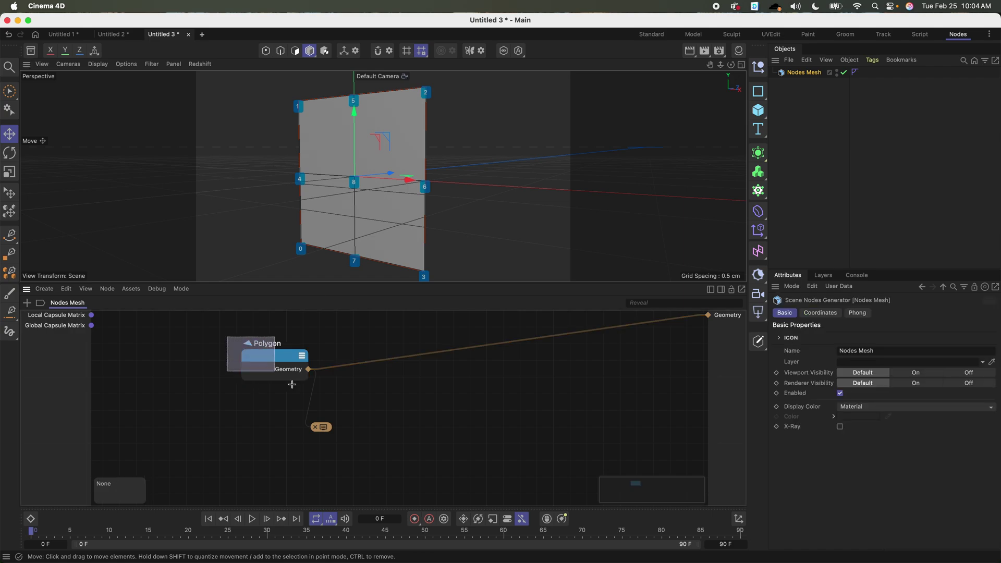
pyautogui.press('BackSpace')
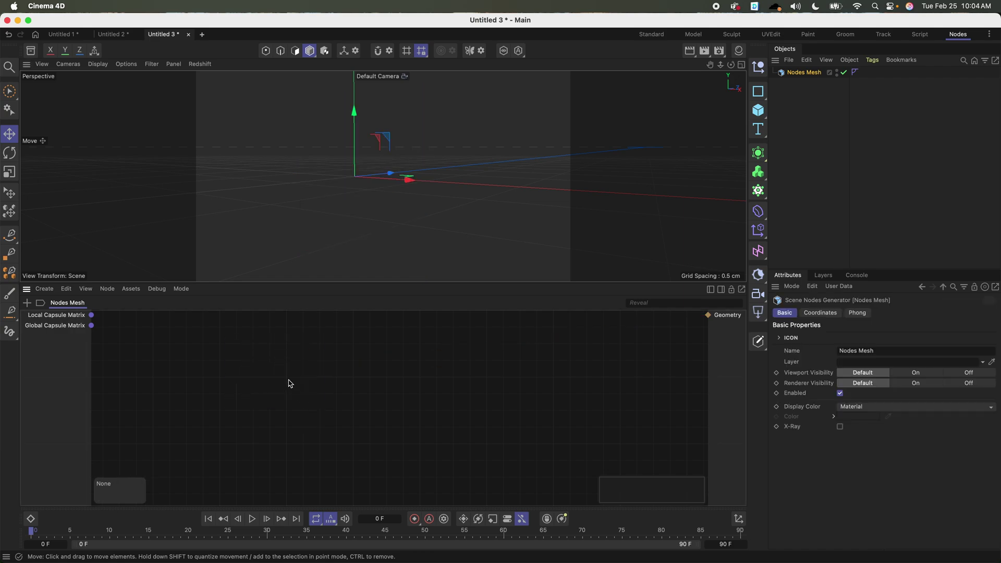
pyautogui.hotkey('shift', 'c')
pyautogui.write('poly topo')
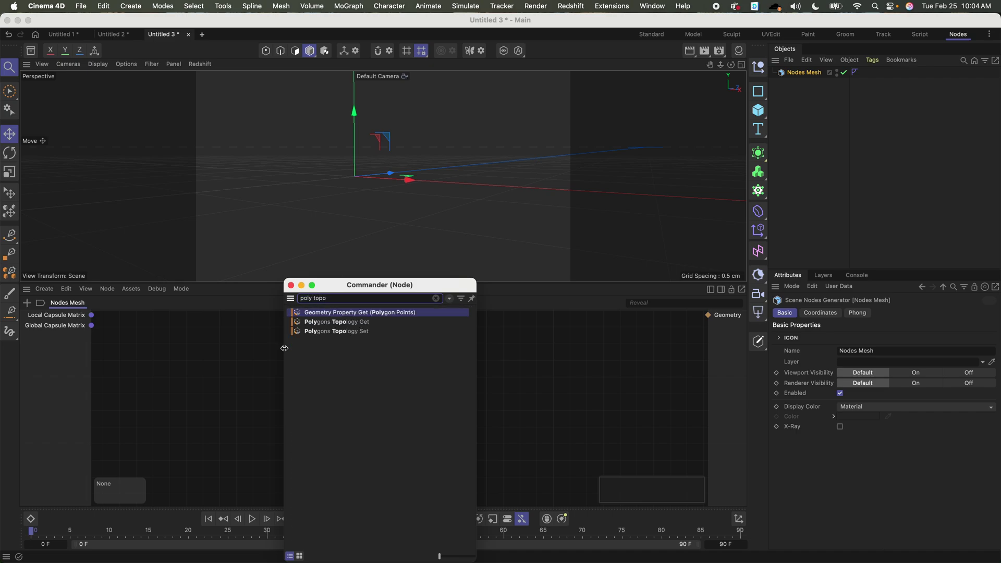
pyautogui.moveTo(313, 332); pyautogui.dragTo(428, 417)
# Step: Add a Geometry Property Set (Positions) node to the Nodes Mesh graph
pyautogui.doubleClick(514, 366)
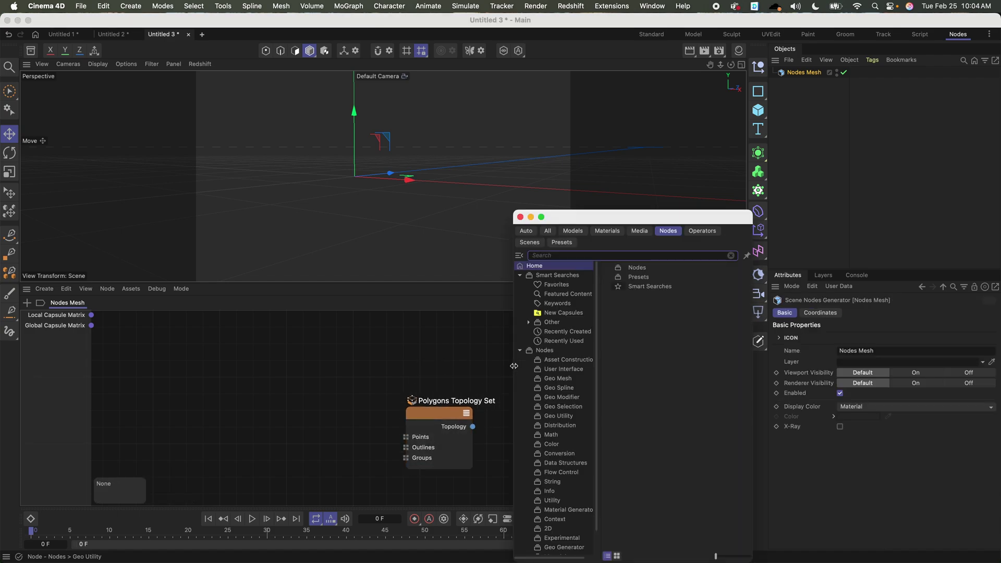
pyautogui.write('geo posit')
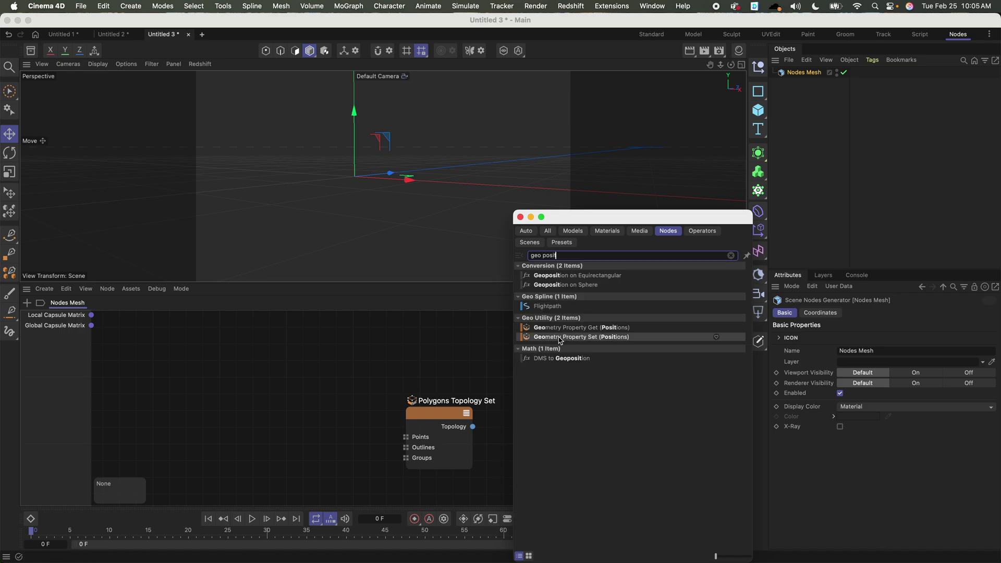
pyautogui.moveTo(582, 342); pyautogui.dragTo(559, 332)
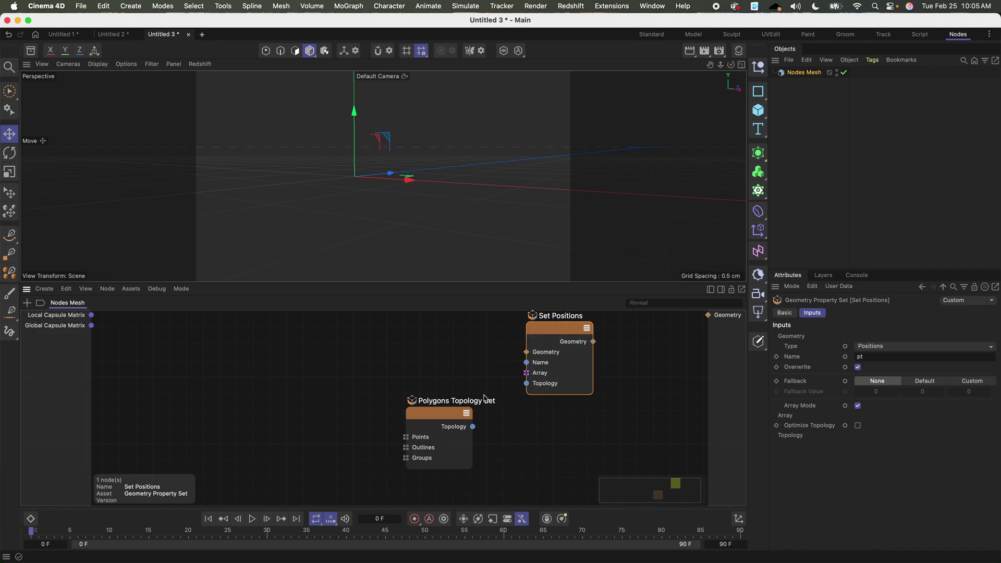
# Step: Connect the Polygons Topology Set's Topology to Set Positions, and the Set Positions Geometry output to the graph's Geometry output
pyautogui.moveTo(454, 412); pyautogui.dragTo(527, 384)
pyautogui.click(543, 375)
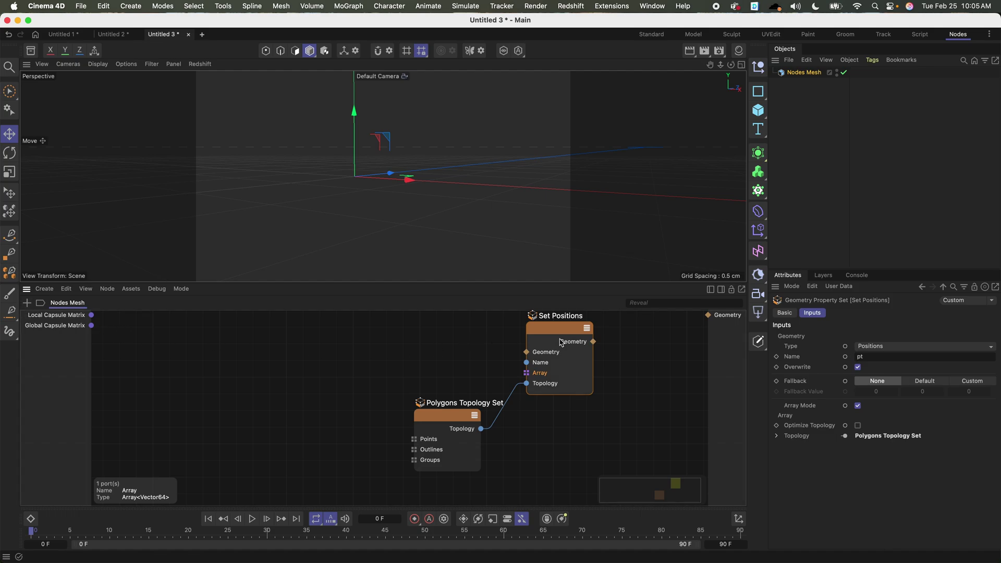
pyautogui.moveTo(594, 341); pyautogui.dragTo(708, 315)
pyautogui.moveTo(563, 332); pyautogui.dragTo(554, 340)
pyautogui.click(339, 353)
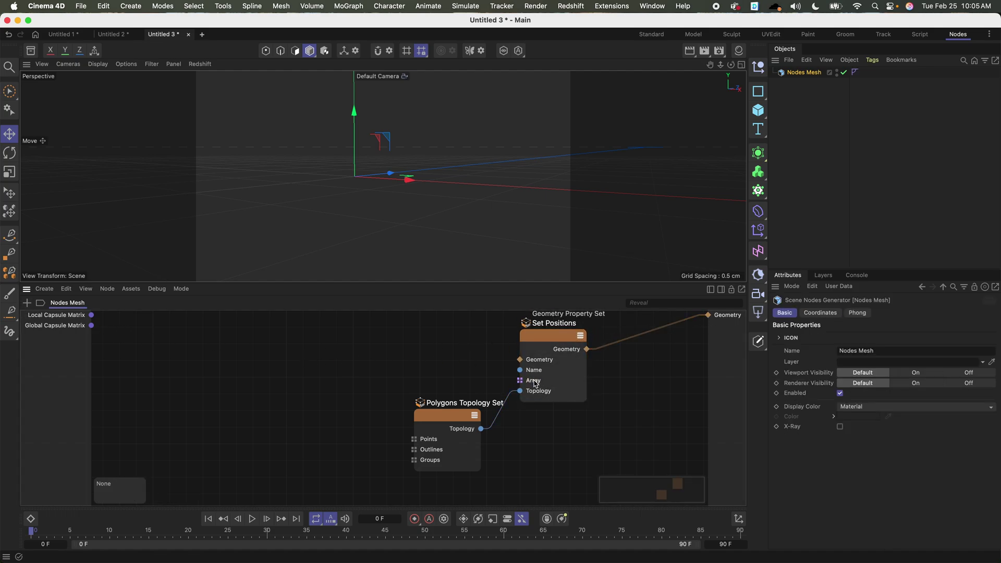
# Step: Add a Build Array node and set its element type to Vector
pyautogui.doubleClick(233, 336)
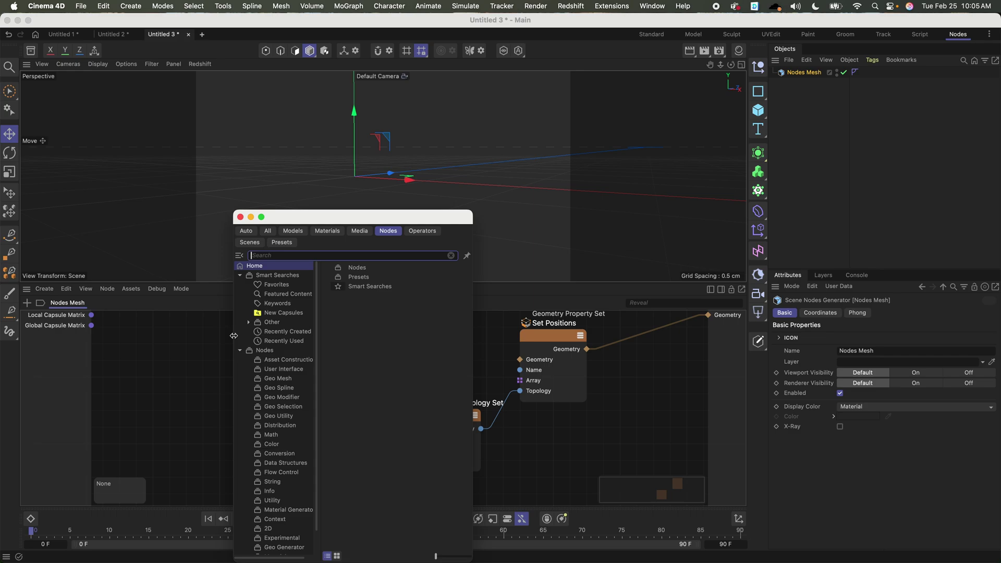
pyautogui.write('build')
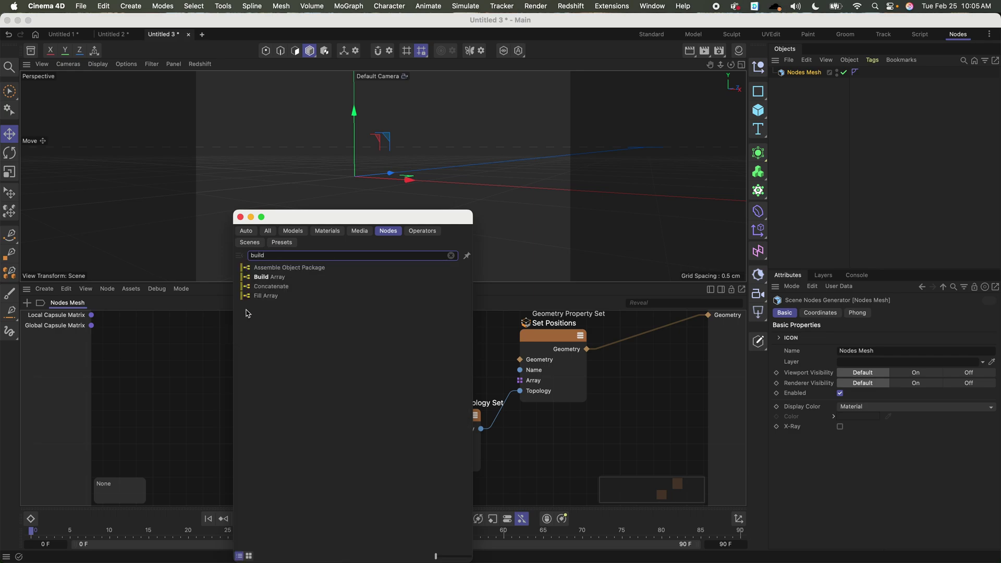
pyautogui.doubleClick(266, 277)
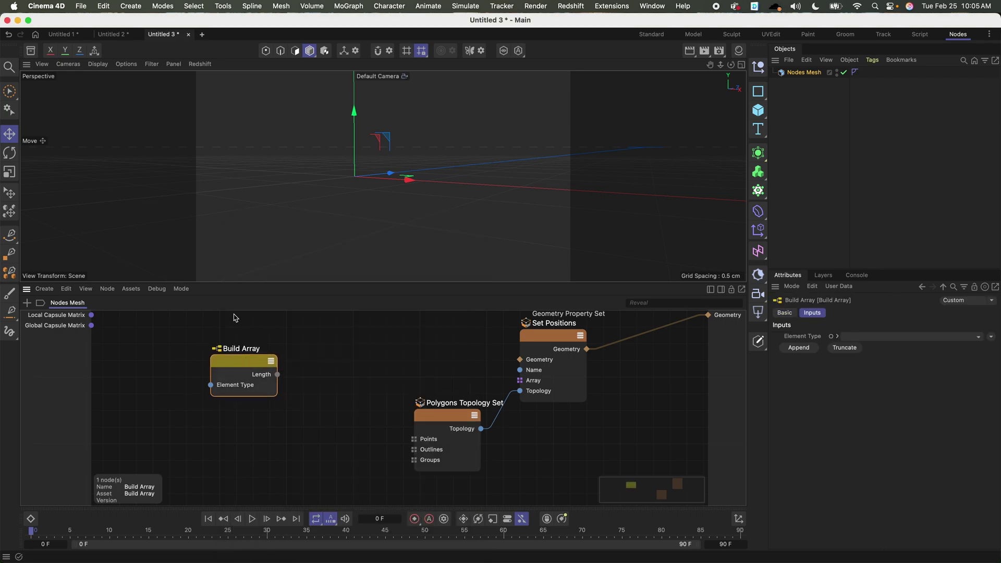
pyautogui.click(907, 337)
pyautogui.click(882, 476)
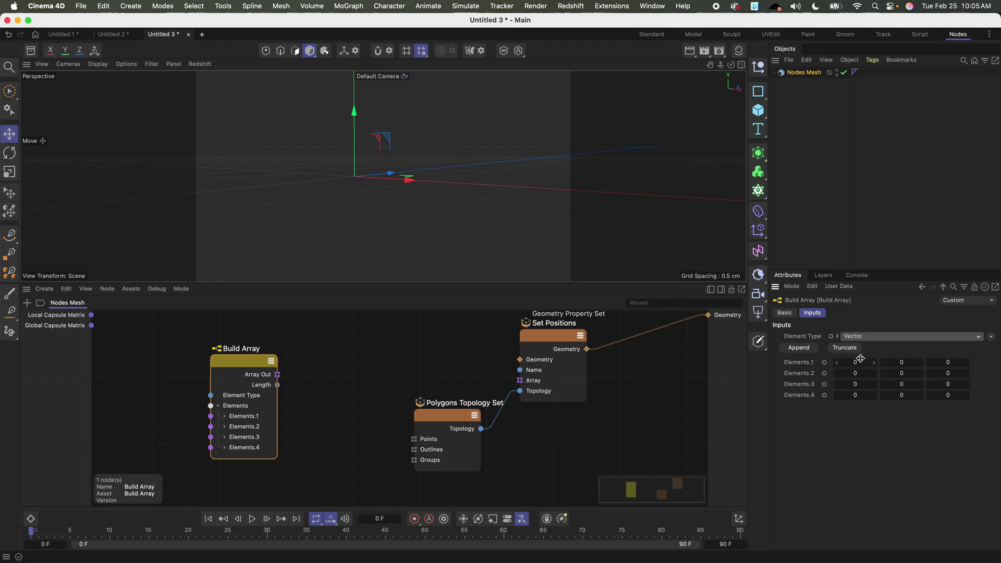
pyautogui.moveTo(432, 261)
pyautogui.keyDown('alt'); pyautogui.mouseDown()
pyautogui.moveTo(355, 168)
pyautogui.moveTo(389, 157)
pyautogui.moveTo(403, 192)
pyautogui.moveTo(358, 202)
pyautogui.mouseUp(); pyautogui.keyUp('alt')
pyautogui.click(9, 331)
pyautogui.press('super+z')
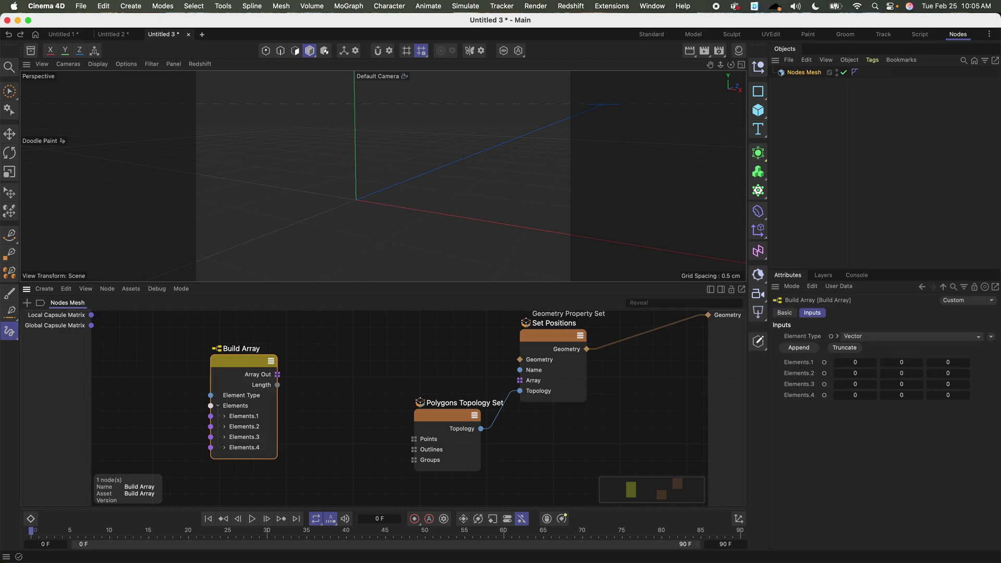
# Step: Rename the first element of the Build Array node as "0: Lower Left"
pyautogui.doubleClick(236, 417)
pyautogui.write('0')
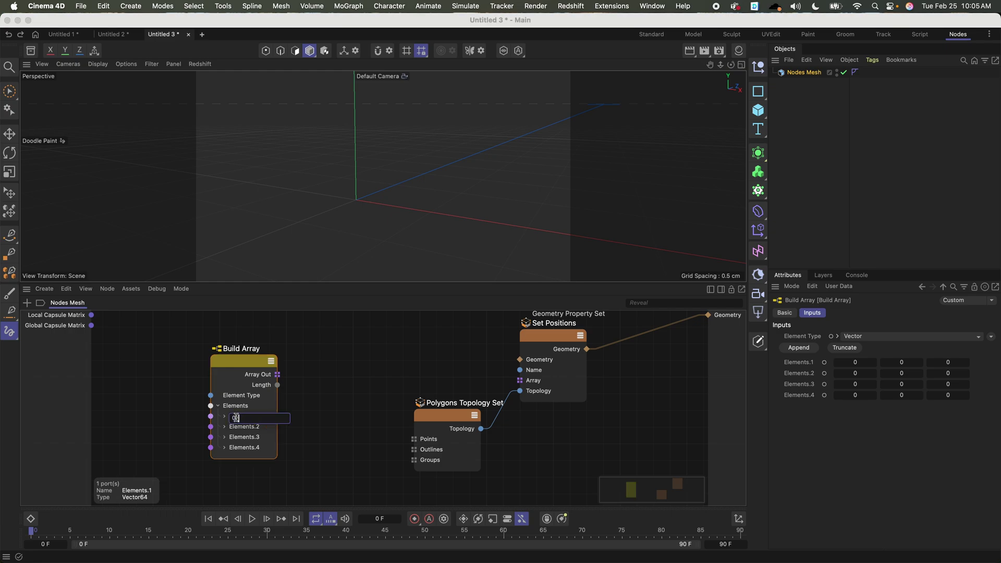
pyautogui.write(': Lower Left')
pyautogui.press('Return')
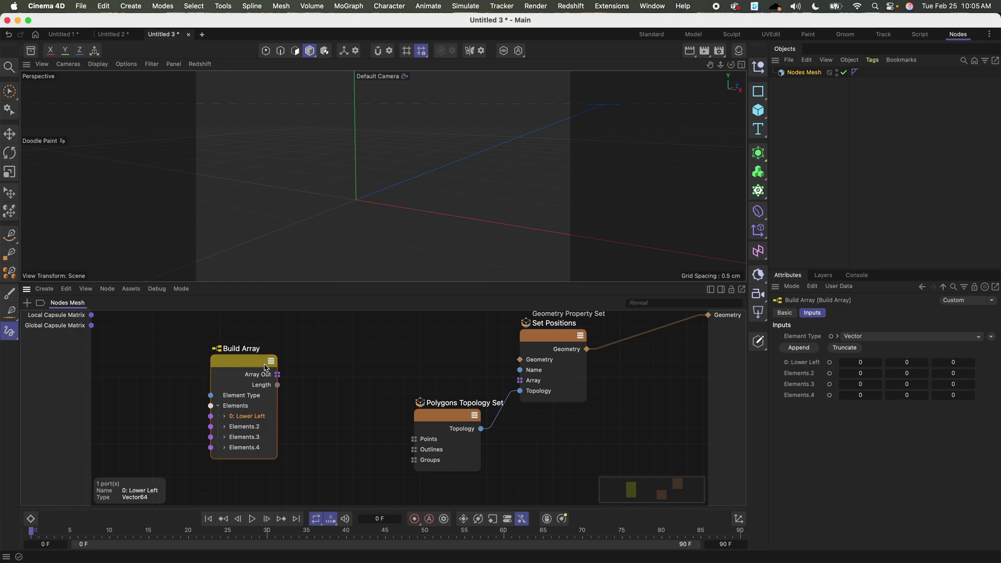
# Step: Rename the second array element as "1: Upper Left" and set its Y value to 1
pyautogui.doubleClick(240, 428)
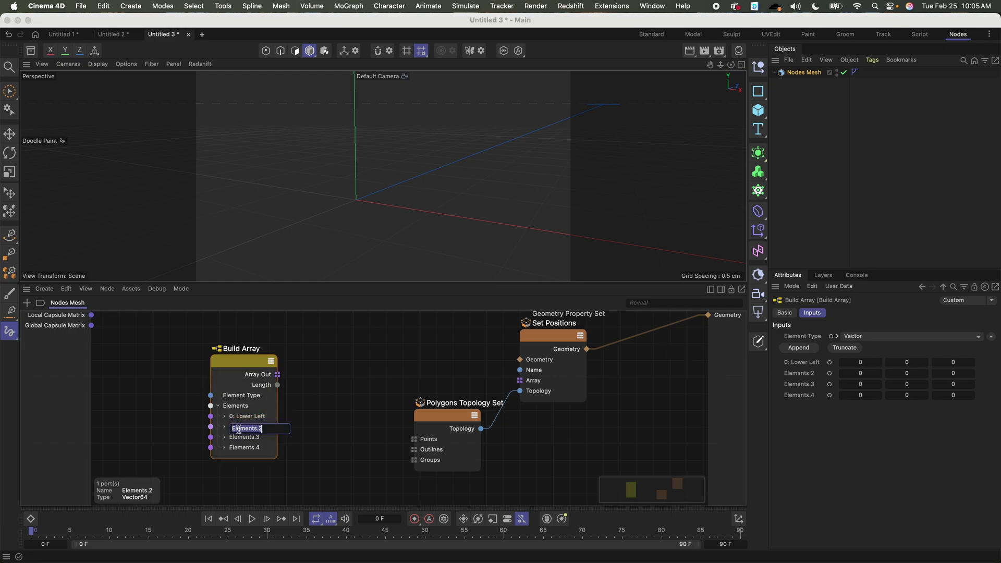
pyautogui.write('1: Upper Left')
pyautogui.press('Return')
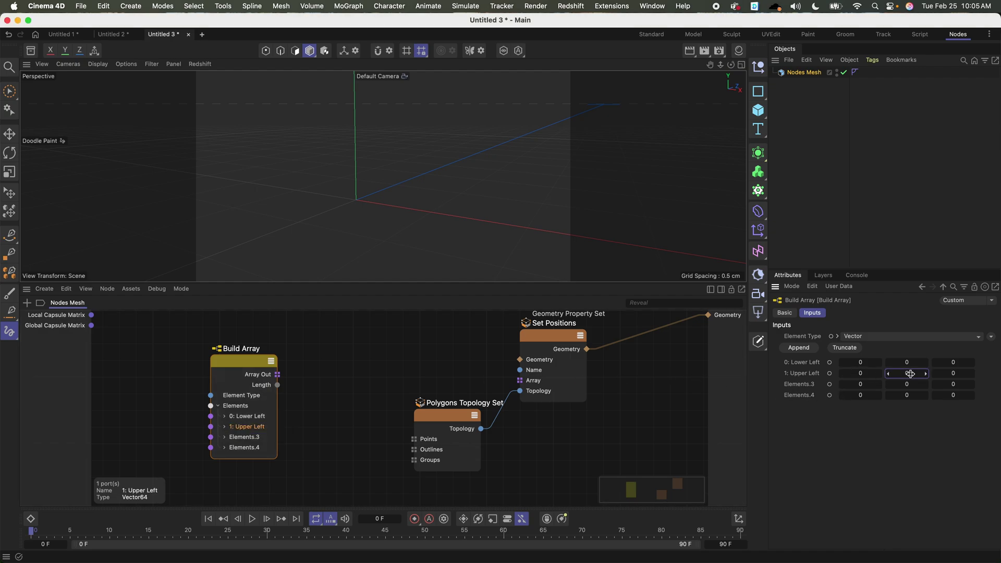
pyautogui.moveTo(910, 374); pyautogui.dragTo(914, 374)
# Step: Rename the third array element as "2: Upper Right" and set its X and Y values to 1
pyautogui.doubleClick(240, 437)
pyautogui.write('2')
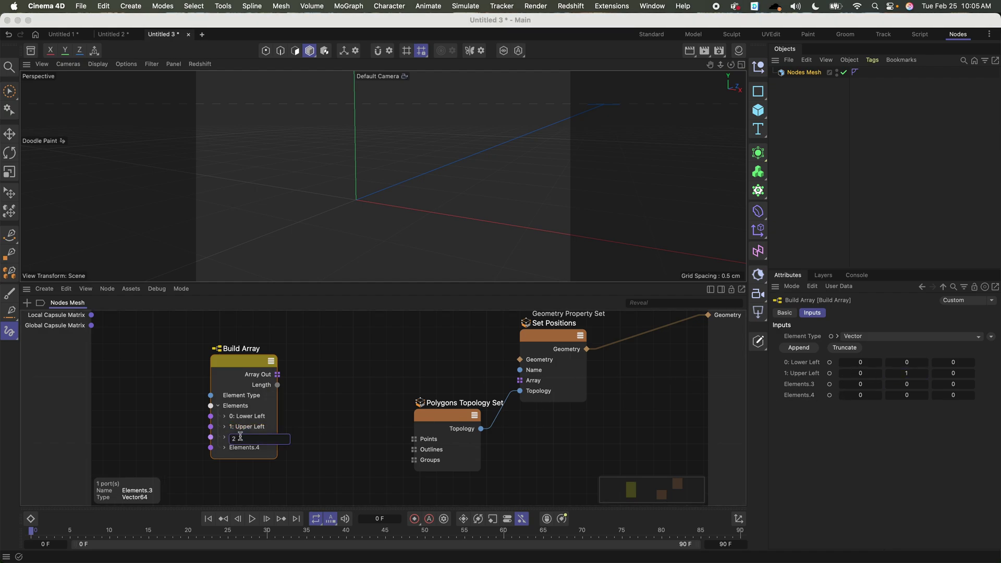
pyautogui.write(': Upper Right')
pyautogui.press('Return')
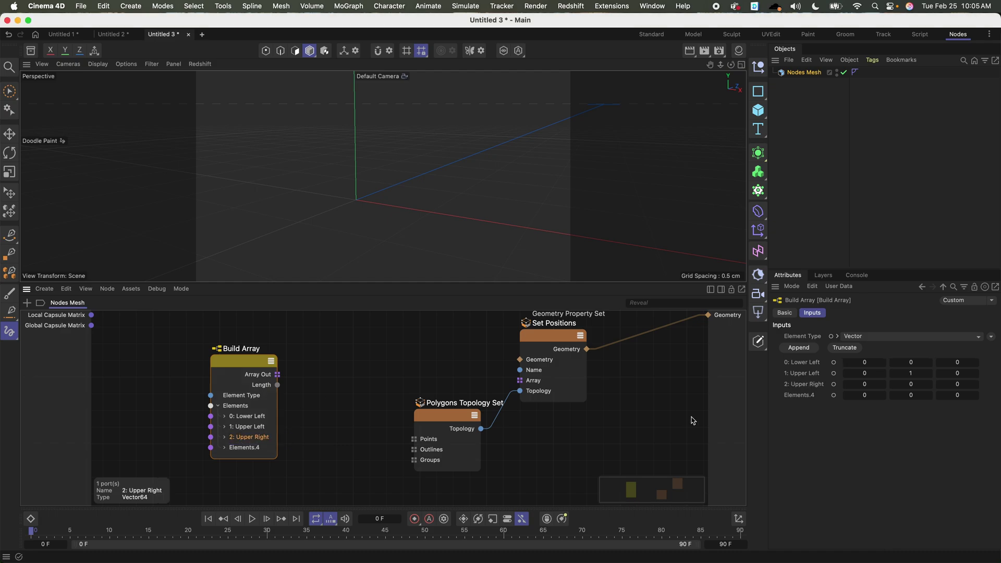
pyautogui.click(883, 384)
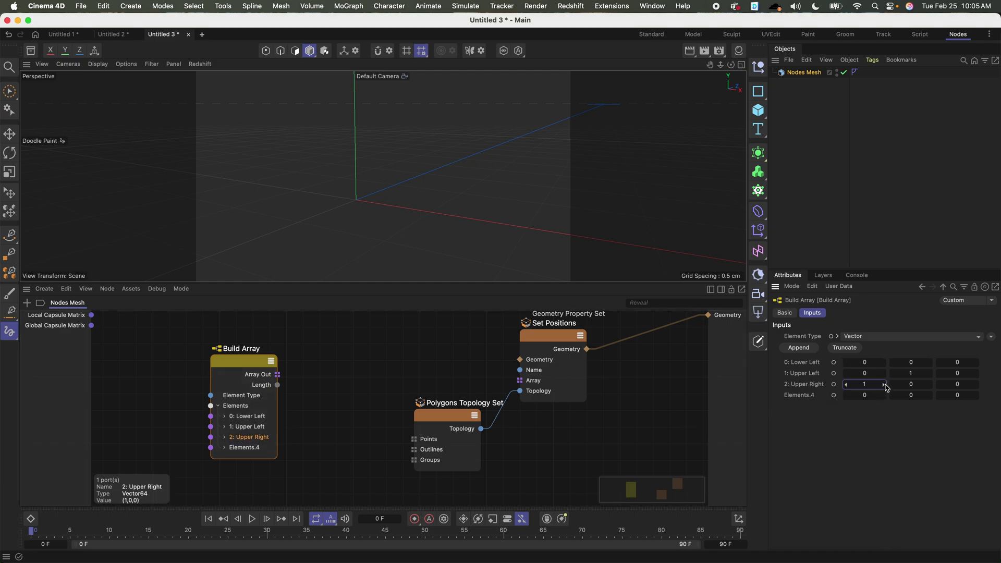
pyautogui.click(931, 385)
# Step: Rename the fourth array element as "3: Lower Right" and set its X value to 1
pyautogui.doubleClick(233, 447)
pyautogui.write('3')
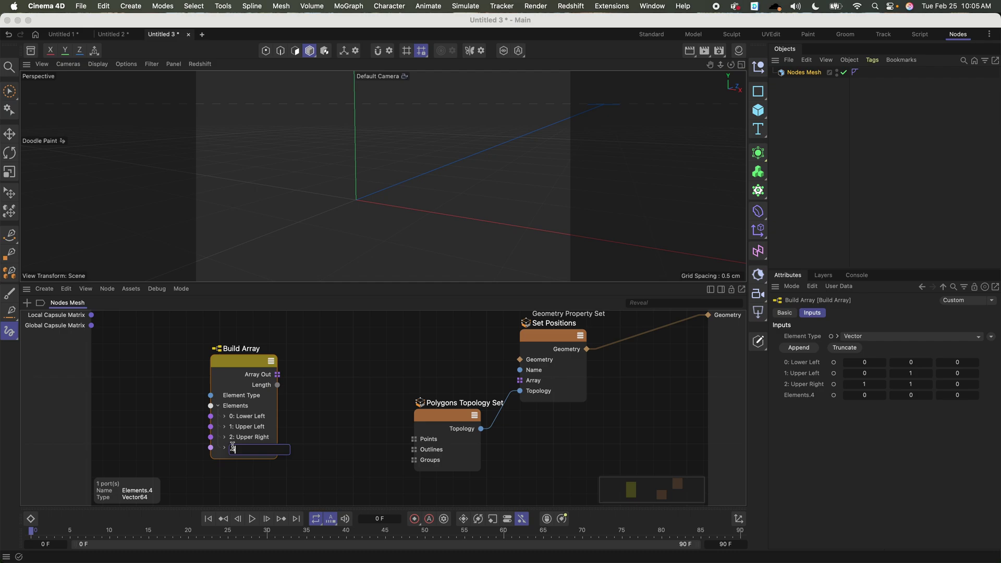
pyautogui.write(': Lower Right')
pyautogui.press('Return')
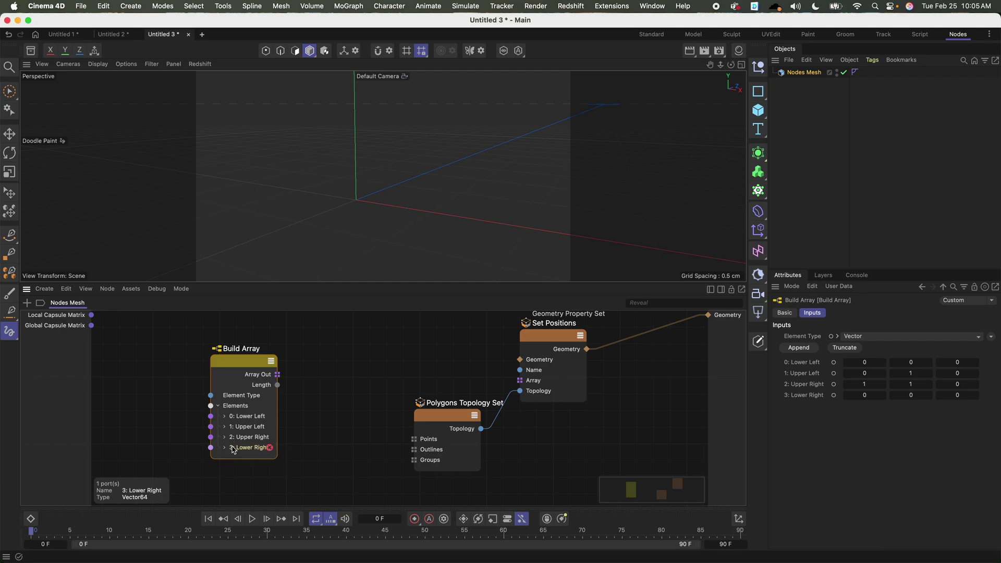
pyautogui.click(883, 396)
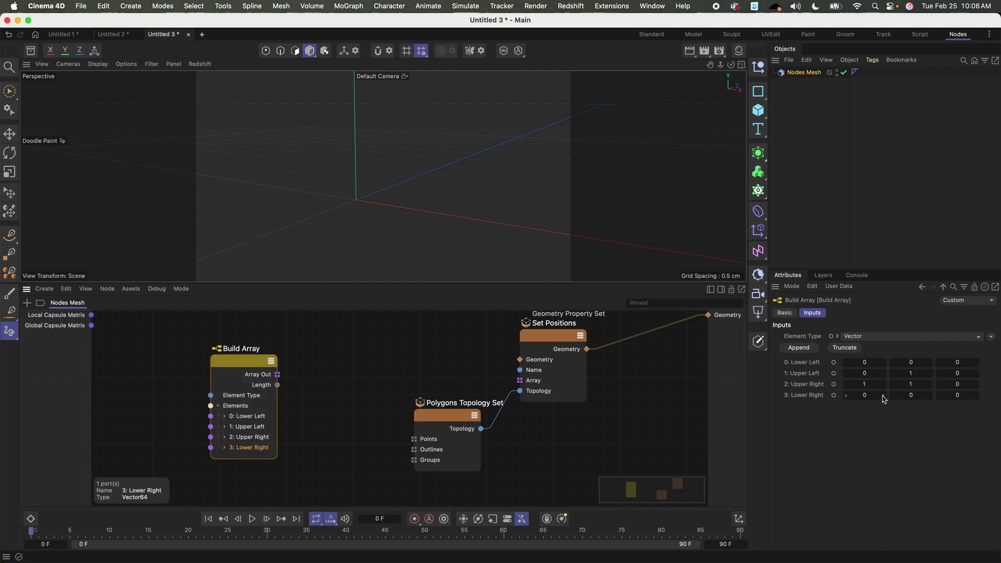
# Step: Add the comment "Point Positions" to the Build Array node
pyautogui.click(254, 479)
pyautogui.moveTo(240, 367); pyautogui.dragTo(237, 370)
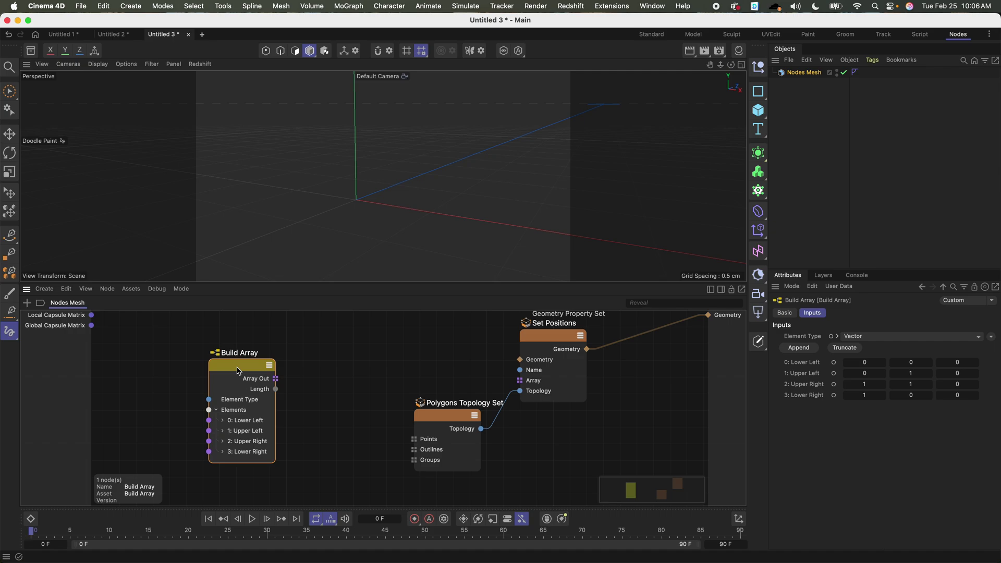
pyautogui.hotkey('alt', 'c')
pyautogui.write('Point Posi')
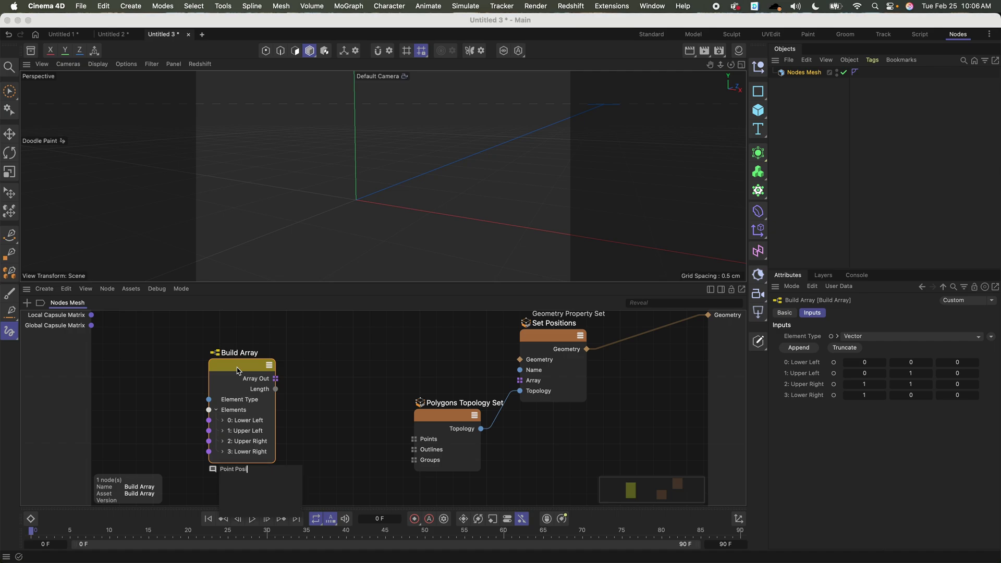
pyautogui.write('tions')
pyautogui.press('Return')
# Step: Place the Build Array node above the Polygons Topology Set and connect its Array Out to the Array input of Set Positions
pyautogui.scroll(-2, 238, 371)
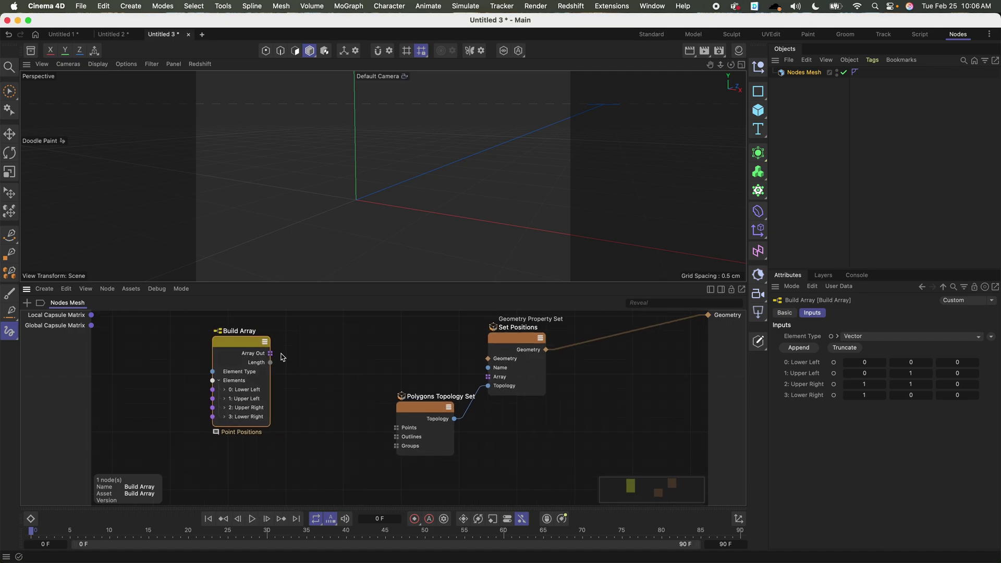
pyautogui.moveTo(238, 359); pyautogui.dragTo(408, 320)
pyautogui.scroll(-1, 386, 326)
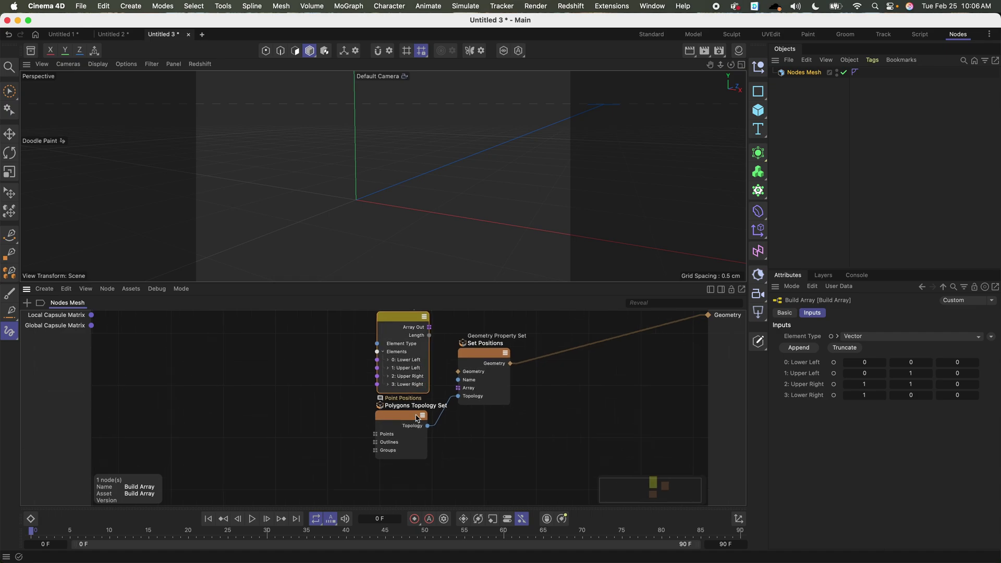
pyautogui.moveTo(415, 419); pyautogui.dragTo(412, 433)
pyautogui.moveTo(429, 328); pyautogui.dragTo(458, 388)
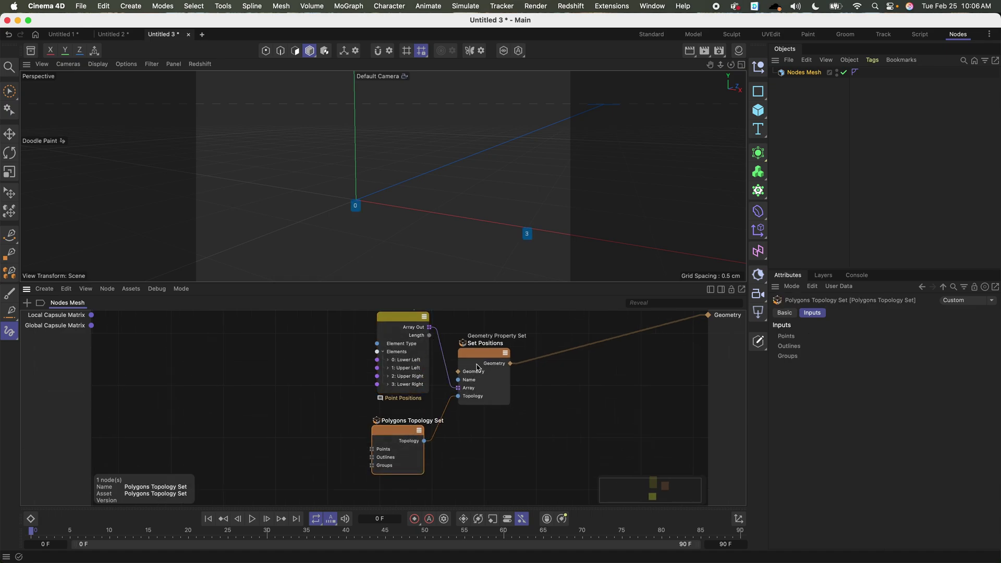
# Step: Bring all four points into view and space out the Set Positions, Build Array and Polygons Topology Set nodes
pyautogui.moveTo(479, 355); pyautogui.dragTo(480, 360)
pyautogui.scroll(-3, 466, 181)
pyautogui.keyDown('alt'); pyautogui.moveTo(404, 225); pyautogui.dragTo(436, 188); pyautogui.keyUp('alt')
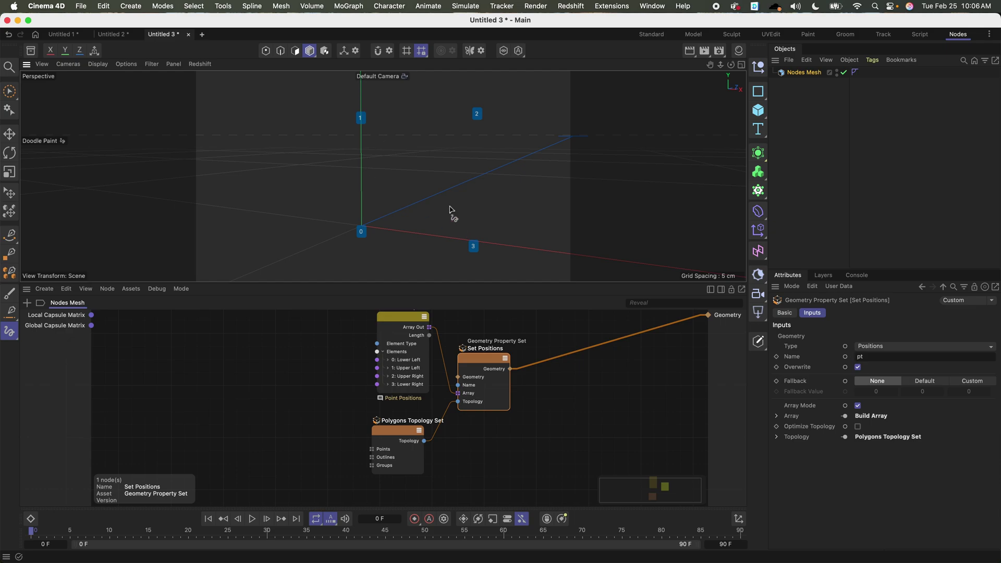
pyautogui.moveTo(408, 332); pyautogui.dragTo(403, 326)
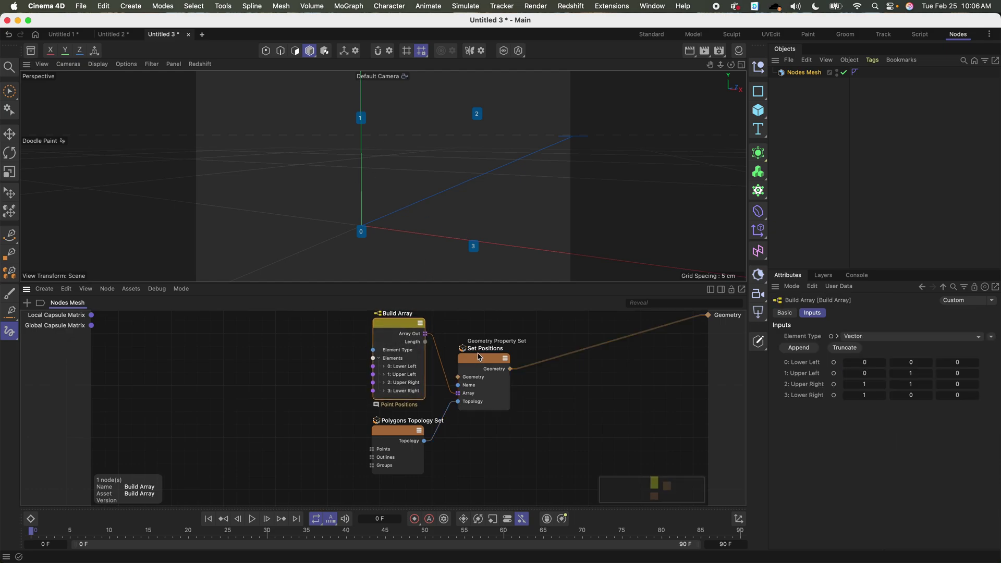
pyautogui.moveTo(485, 361); pyautogui.dragTo(493, 363)
pyautogui.click(366, 444)
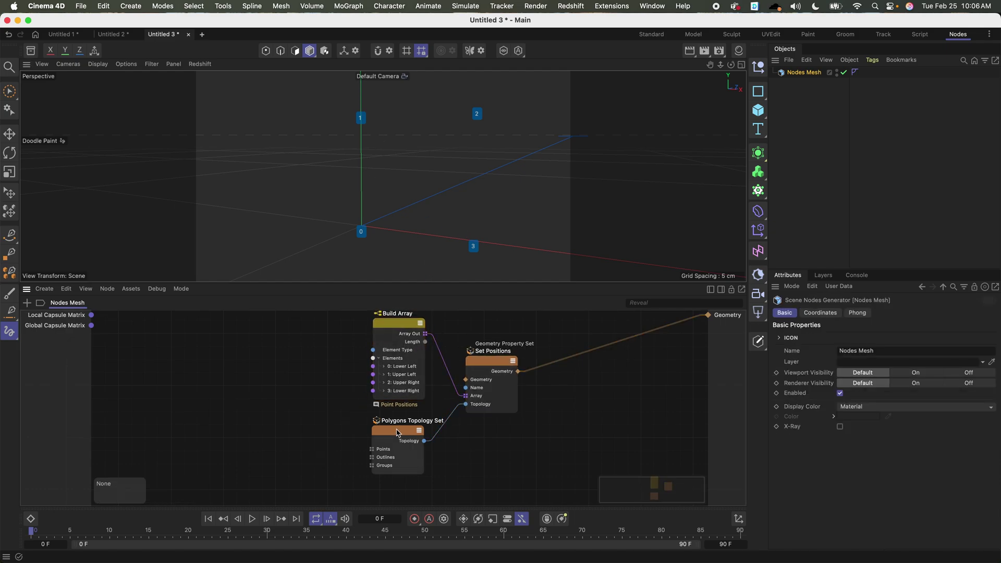
pyautogui.moveTo(386, 450); pyautogui.dragTo(389, 447)
pyautogui.click(386, 447)
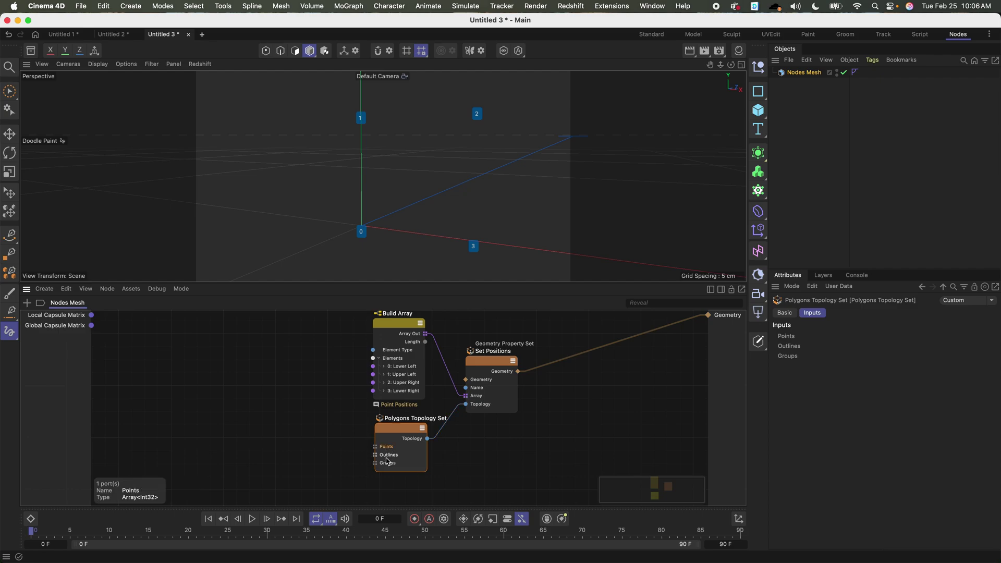
# Step: Add a second Build Array node with element type Int and four elements, placed beside the Polygons Topology Set
pyautogui.doubleClick(246, 394)
pyautogui.write('build')
pyautogui.press('Down')
pyautogui.press('Down')
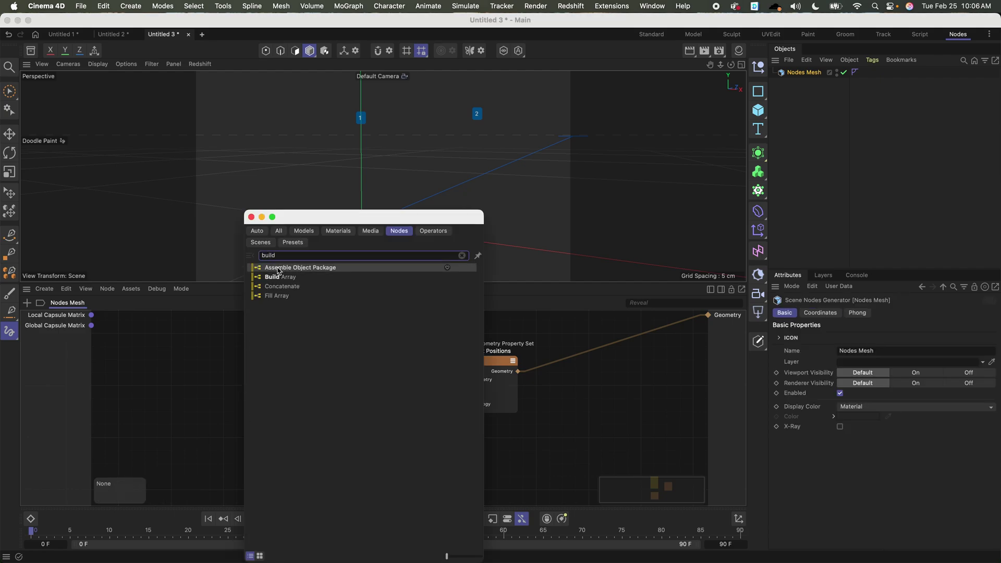
pyautogui.press('Return')
pyautogui.click(868, 336)
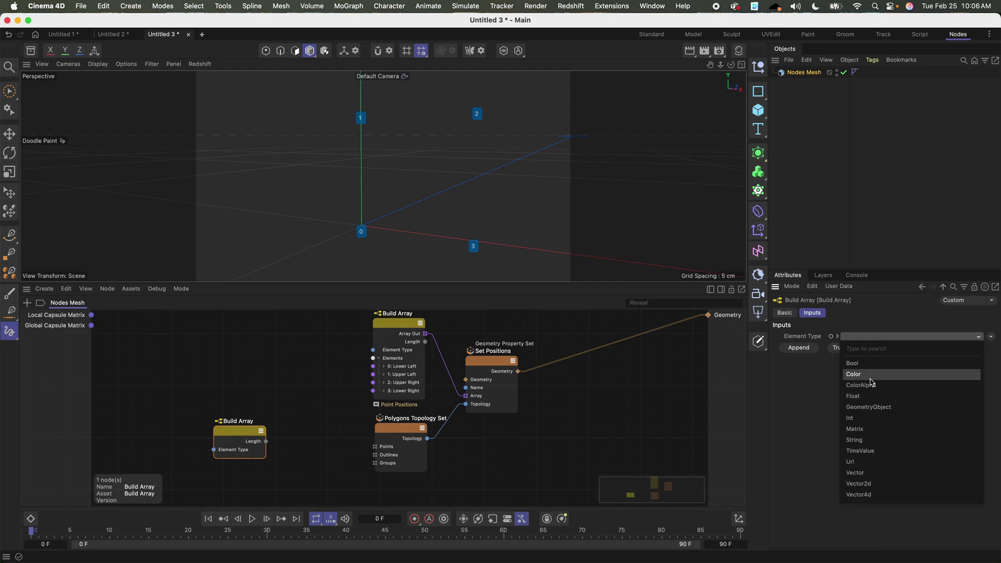
pyautogui.click(855, 419)
pyautogui.moveTo(248, 432); pyautogui.dragTo(271, 394)
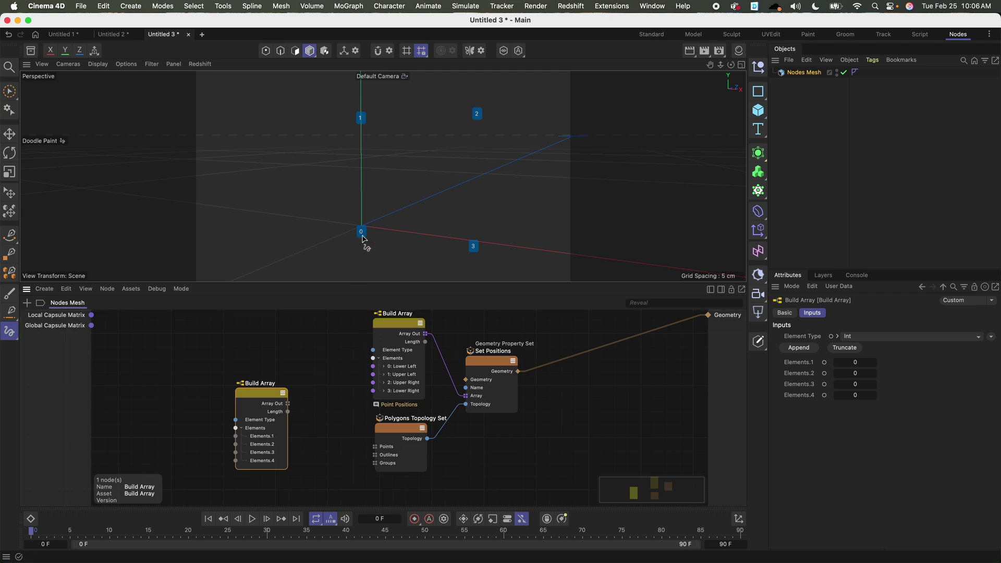
pyautogui.moveTo(269, 390); pyautogui.dragTo(286, 381)
pyautogui.doubleClick(278, 427)
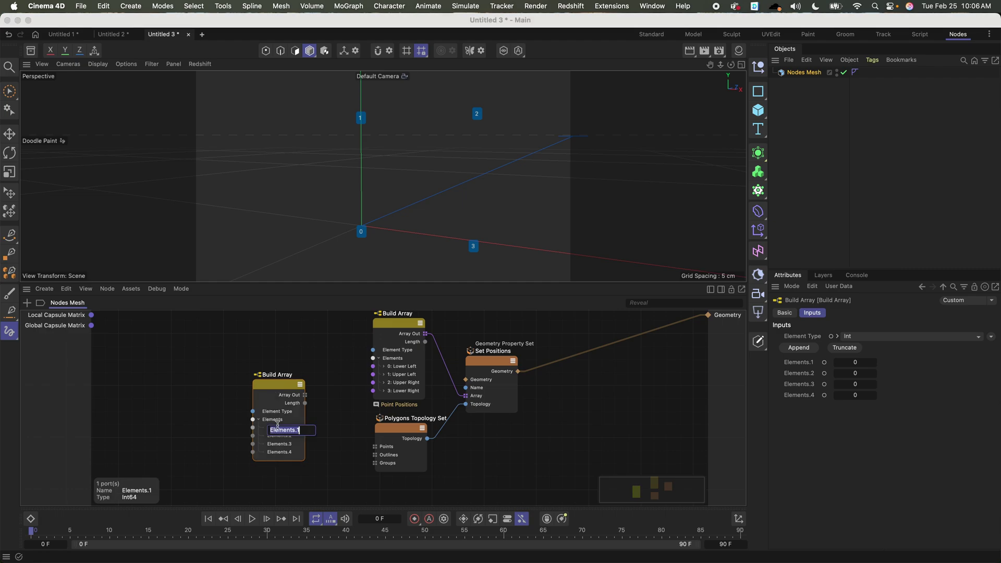
pyautogui.write(':')
pyautogui.press('Escape')
# Step: Set the Int array's elements to 0, 1, 2 and 3 and connect its Array Out to Points on the Polygons Topology Set
pyautogui.moveTo(275, 392); pyautogui.dragTo(272, 396)
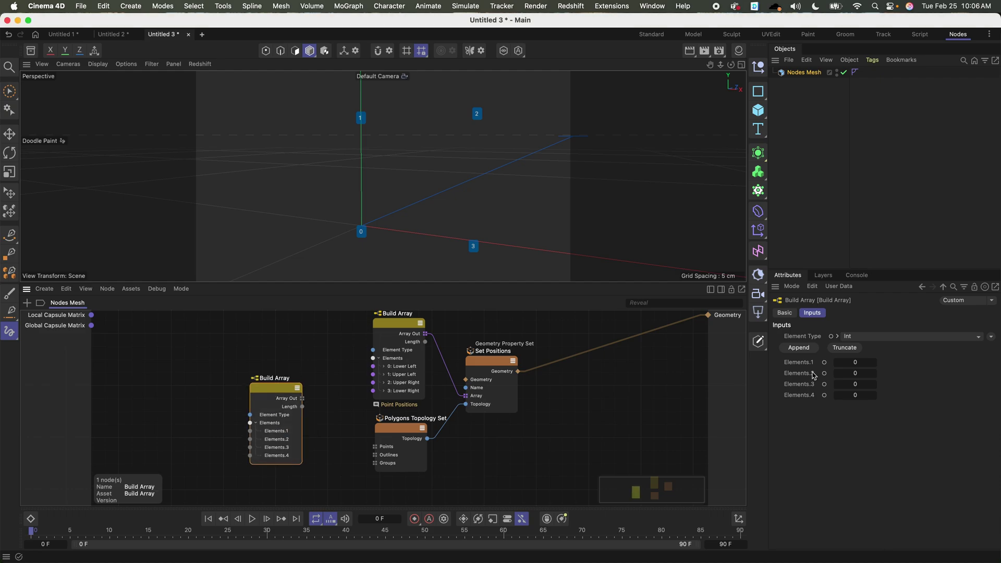
pyautogui.click(874, 373)
pyautogui.click(875, 384)
pyautogui.click(875, 395)
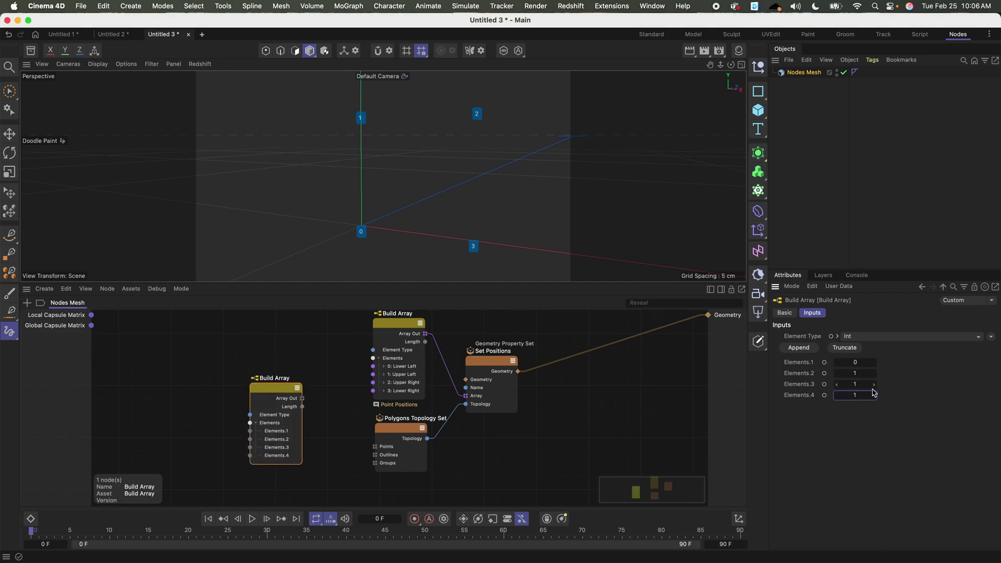
pyautogui.click(875, 386)
pyautogui.click(874, 394)
pyautogui.click(875, 395)
pyautogui.moveTo(302, 399); pyautogui.dragTo(381, 452)
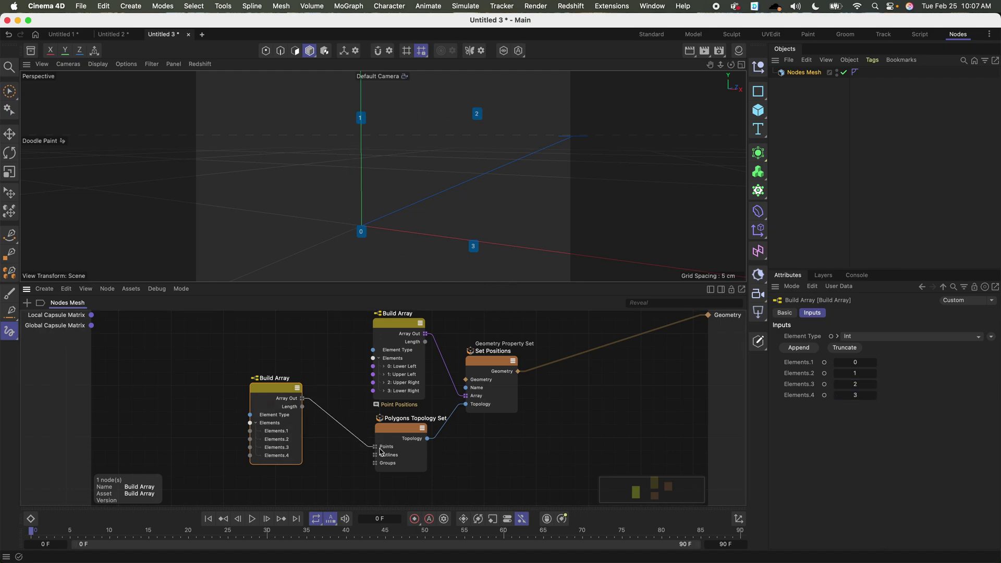
pyautogui.moveTo(268, 391); pyautogui.dragTo(303, 351)
# Step: Review the points, outline and groups notation in the Untitled 2 sketch, then return to Untitled 3
pyautogui.click(387, 455)
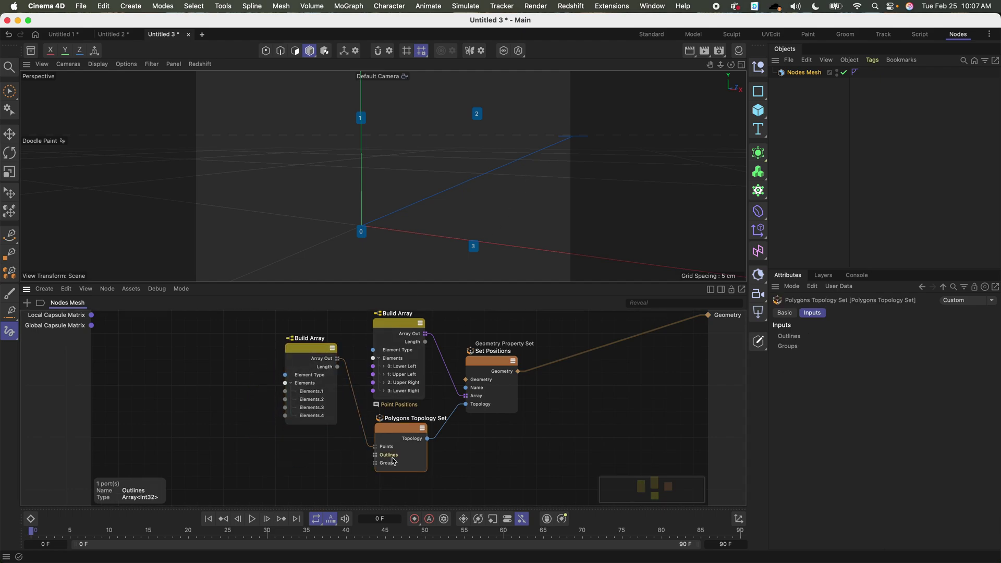
pyautogui.click(310, 353)
pyautogui.click(113, 34)
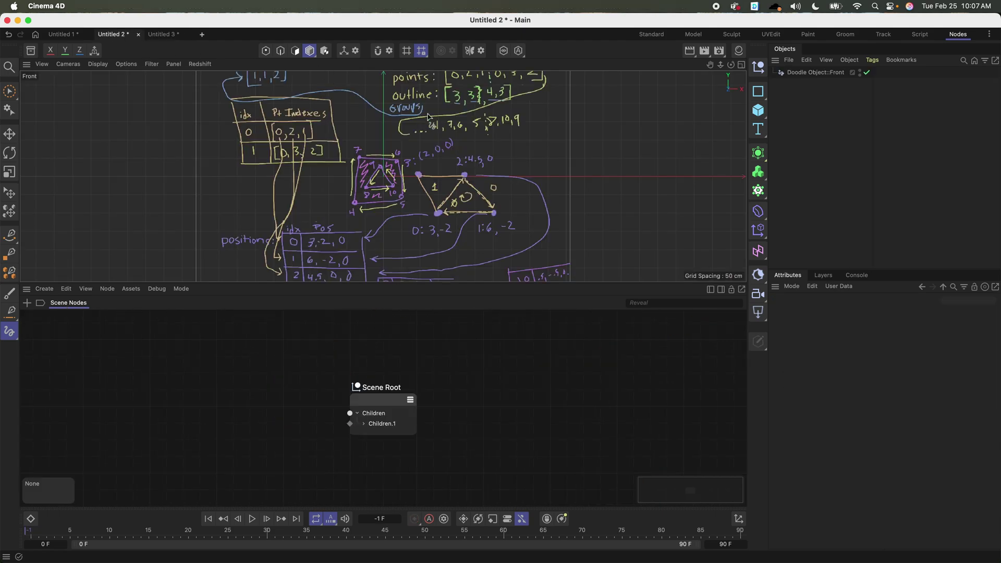
pyautogui.moveTo(493, 126)
pyautogui.keyDown('alt'); pyautogui.mouseDown(button='middle')
pyautogui.moveTo(482, 180)
pyautogui.moveTo(480, 169)
pyautogui.mouseUp(button='middle'); pyautogui.keyUp('alt')
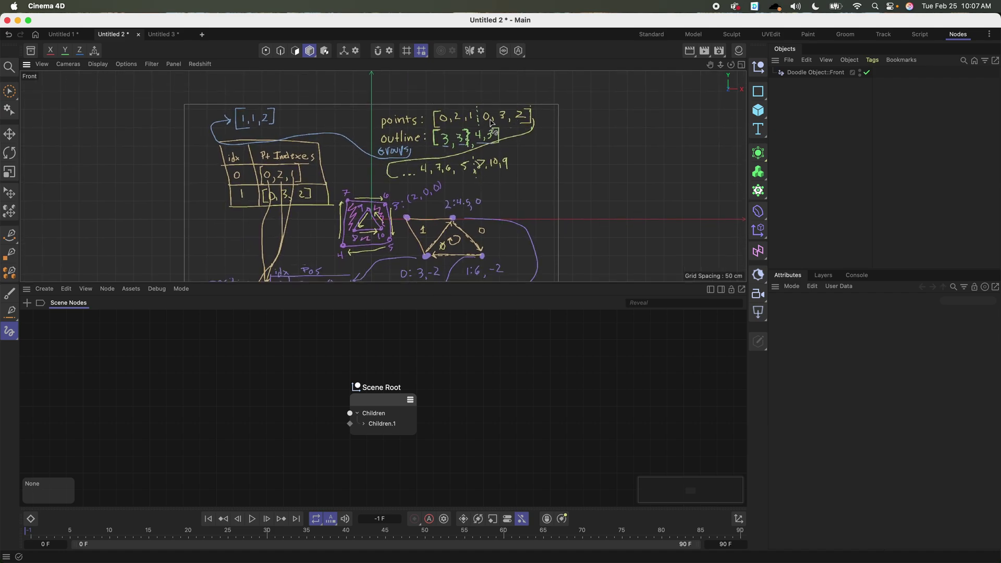
pyautogui.keyDown('alt'); pyautogui.moveTo(416, 194); pyautogui.dragTo(441, 73, button='middle'); pyautogui.keyUp('alt')
pyautogui.keyDown('alt'); pyautogui.moveTo(407, 154); pyautogui.dragTo(360, 262, button='middle'); pyautogui.keyUp('alt')
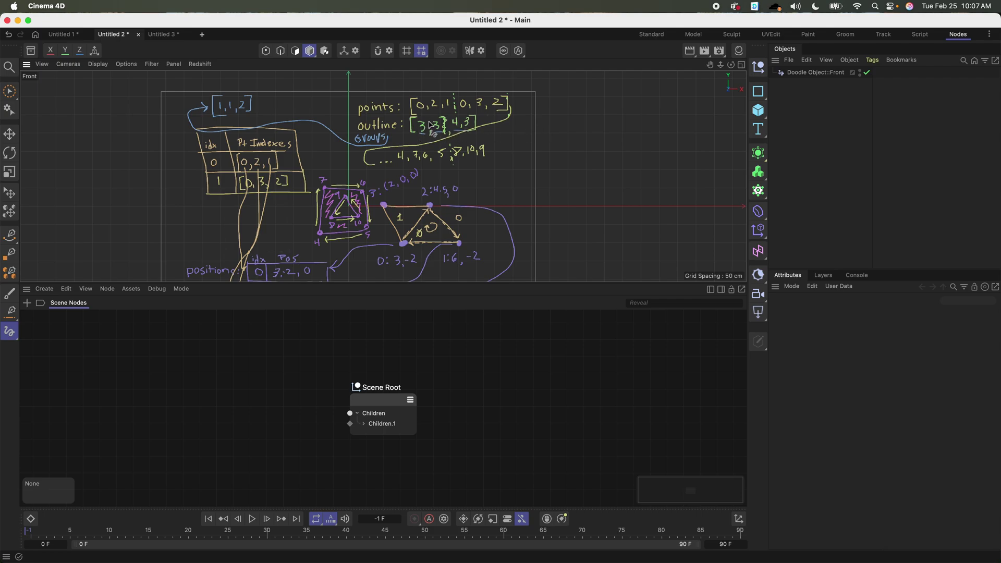
pyautogui.keyDown('alt'); pyautogui.moveTo(431, 152); pyautogui.dragTo(431, 126, button='middle'); pyautogui.keyUp('alt')
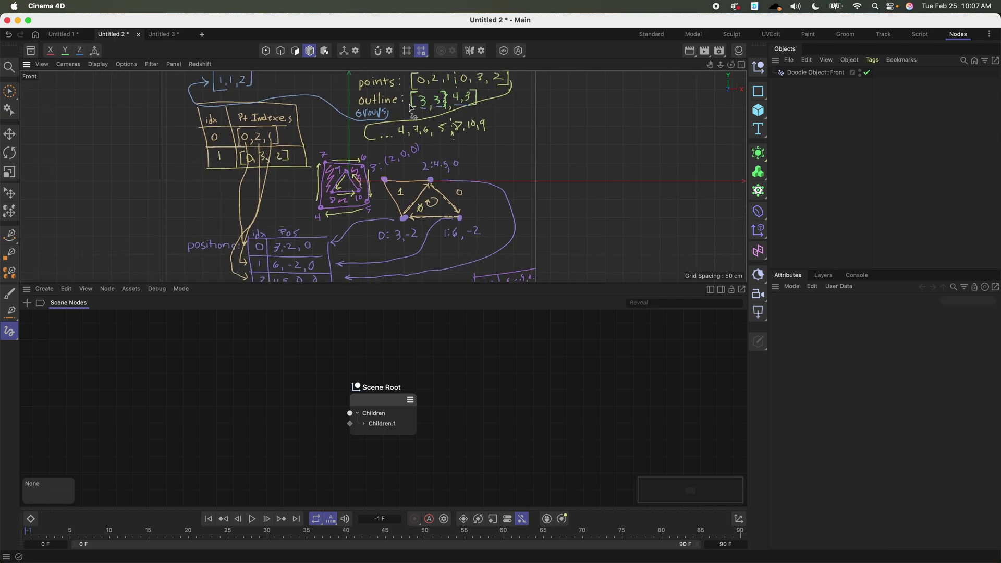
pyautogui.click(159, 34)
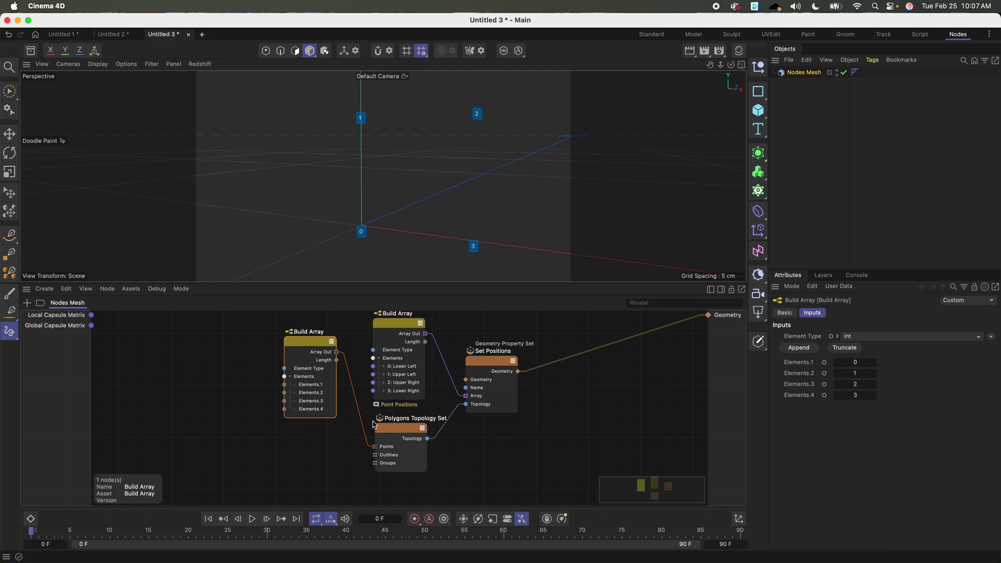
# Step: Duplicate the Int Build Array node below the original and reduce the copy to a single element
pyautogui.keyDown('ctrl'); pyautogui.moveTo(308, 342); pyautogui.dragTo(307, 436); pyautogui.keyUp('ctrl')
pyautogui.scroll(-5, 349, 467)
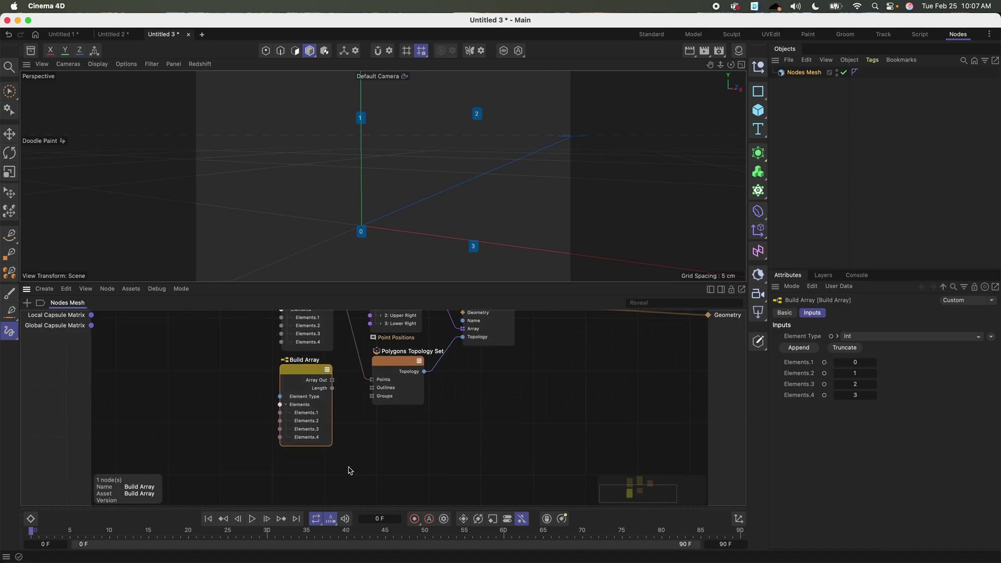
pyautogui.click(327, 420)
pyautogui.click(327, 420)
pyautogui.click(326, 421)
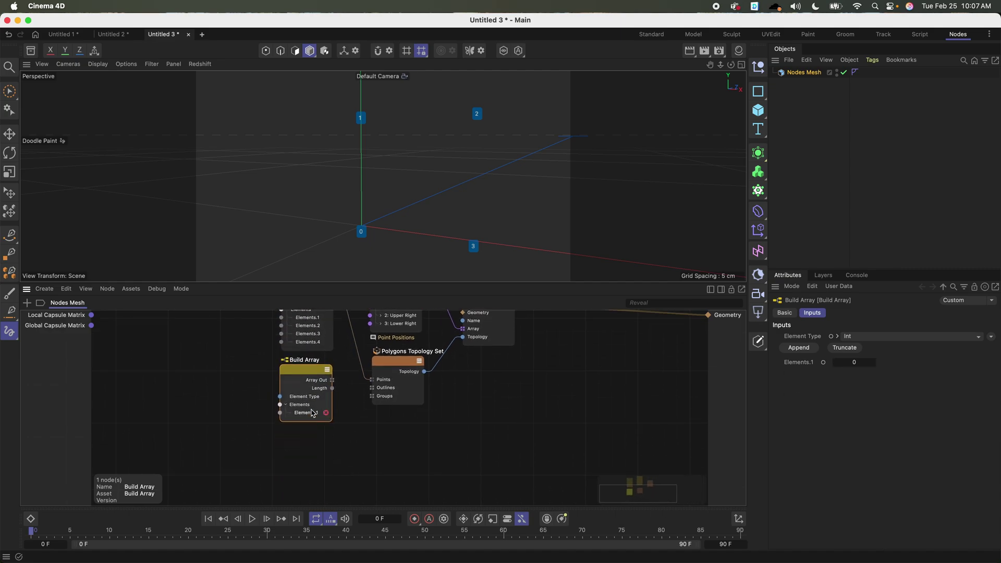
# Step: Rename the copied array's remaining element as "Outline 0" and set its value to 4
pyautogui.doubleClick(310, 418)
pyautogui.write('0')
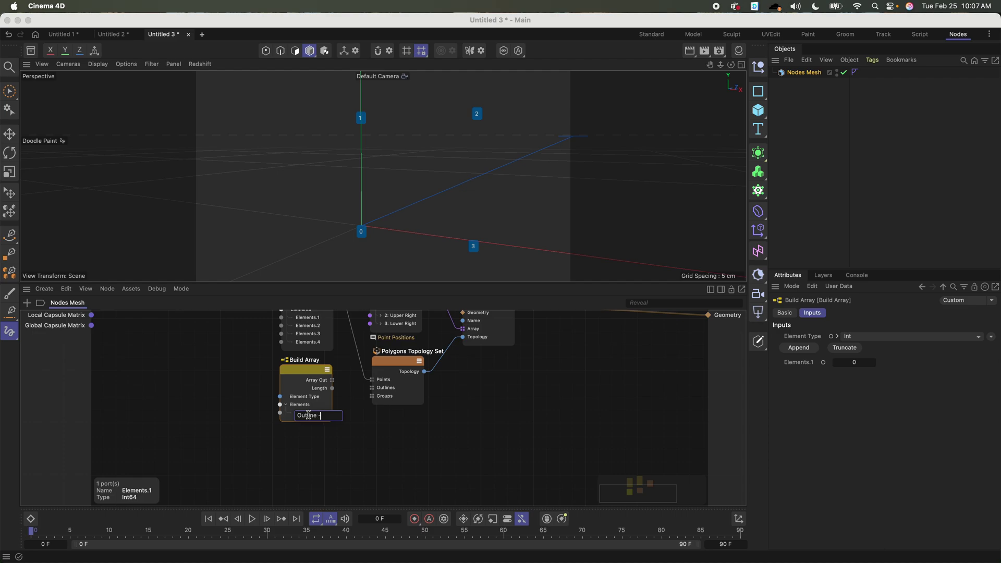
pyautogui.press('Return')
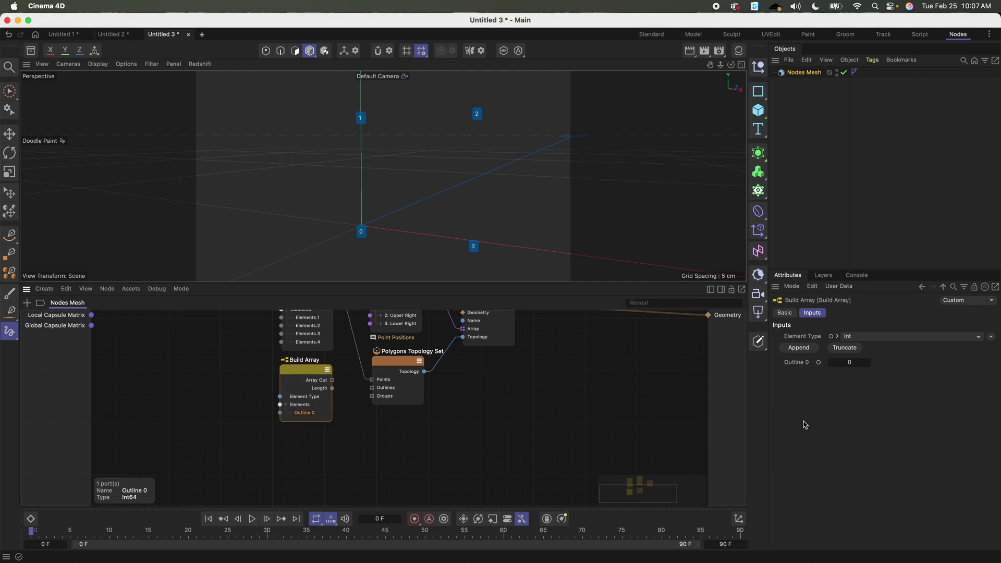
pyautogui.click(868, 364)
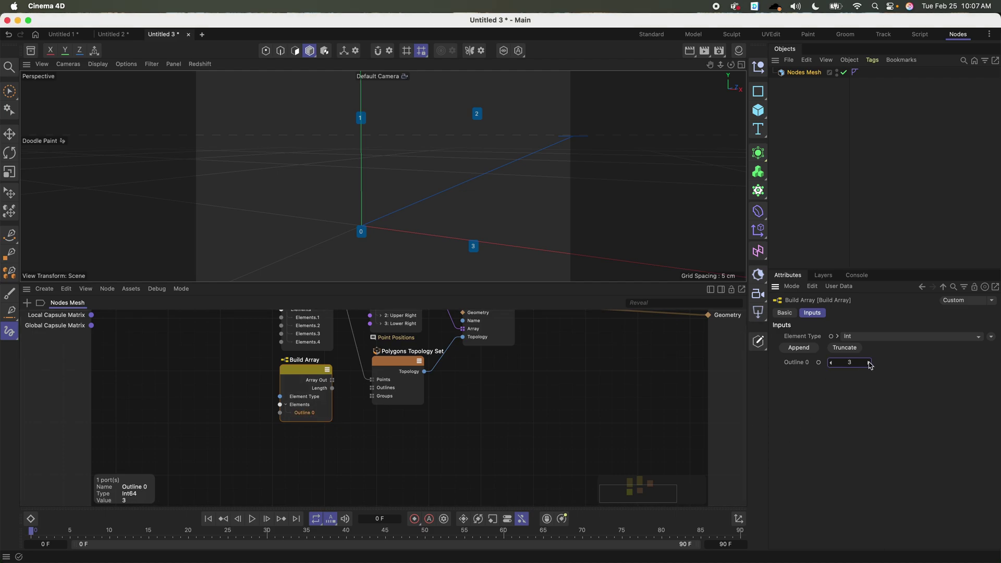
pyautogui.click(869, 364)
# Step: Connect the Outline 0 array's Array Out to Outlines on the Polygons Topology Set and frame the resulting polygon
pyautogui.moveTo(332, 388); pyautogui.dragTo(371, 388)
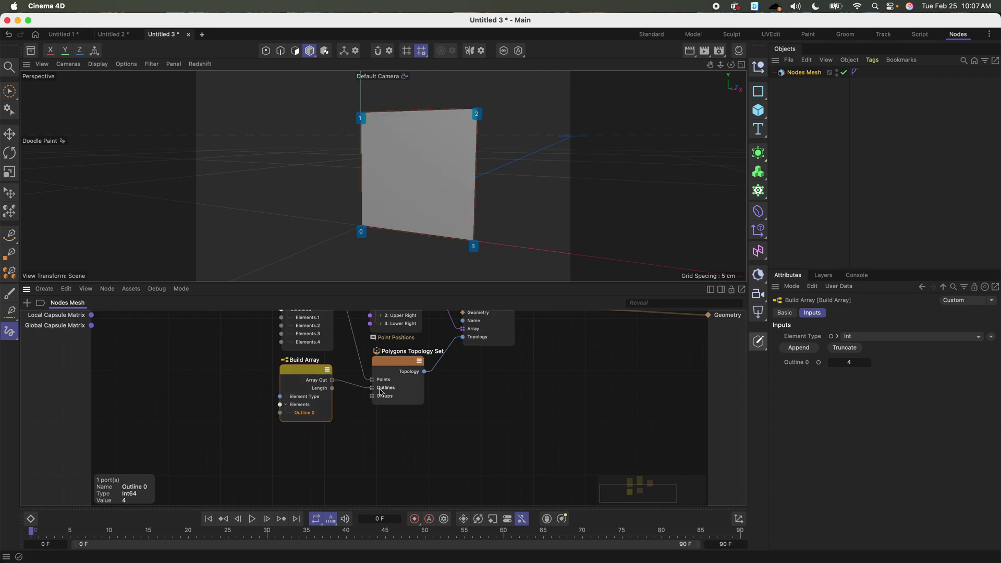
pyautogui.press('h')
pyautogui.keyDown('alt'); pyautogui.moveTo(464, 144); pyautogui.dragTo(385, 284); pyautogui.keyUp('alt')
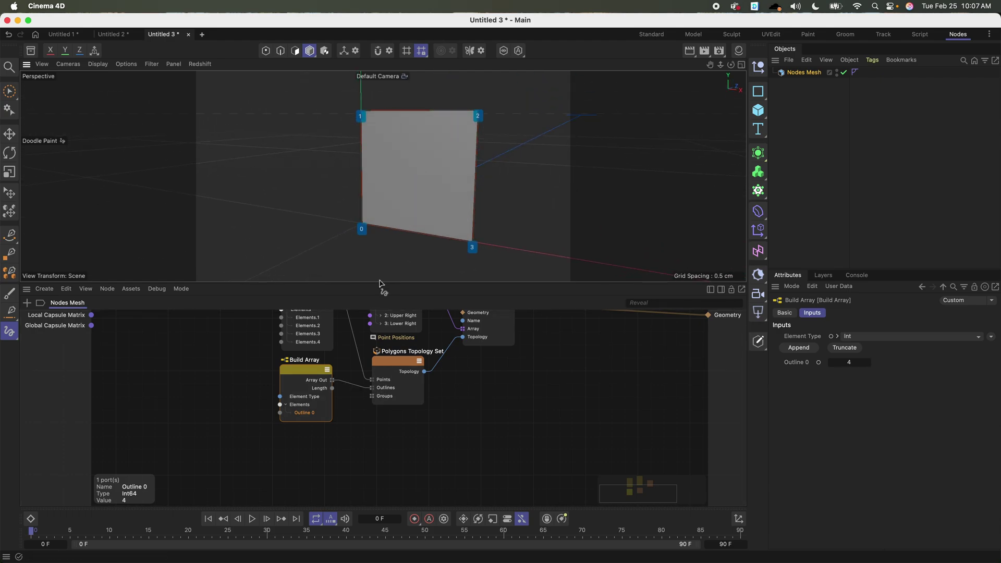
# Step: Duplicate the Outline 0 Build Array node below itself and rename the copy's element as "Group 1"
pyautogui.scroll(3, 488, 455)
pyautogui.scroll(-2, 488, 454)
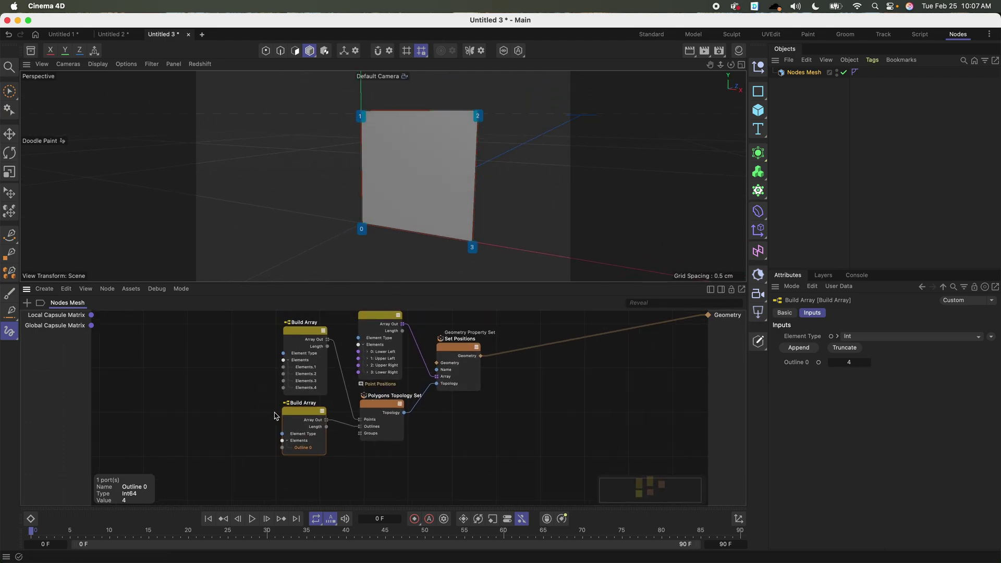
pyautogui.scroll(-3, 306, 421)
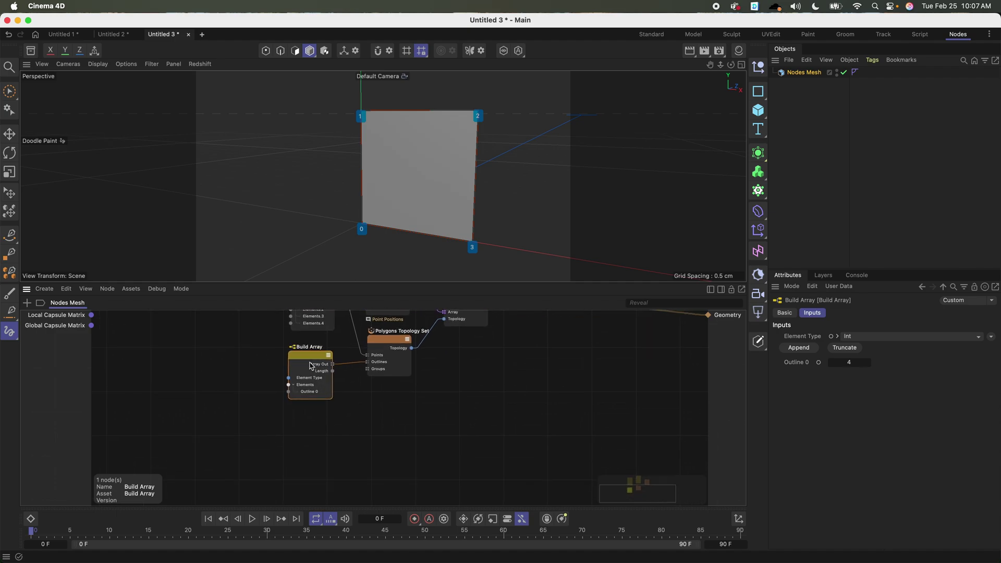
pyautogui.press('super+v')
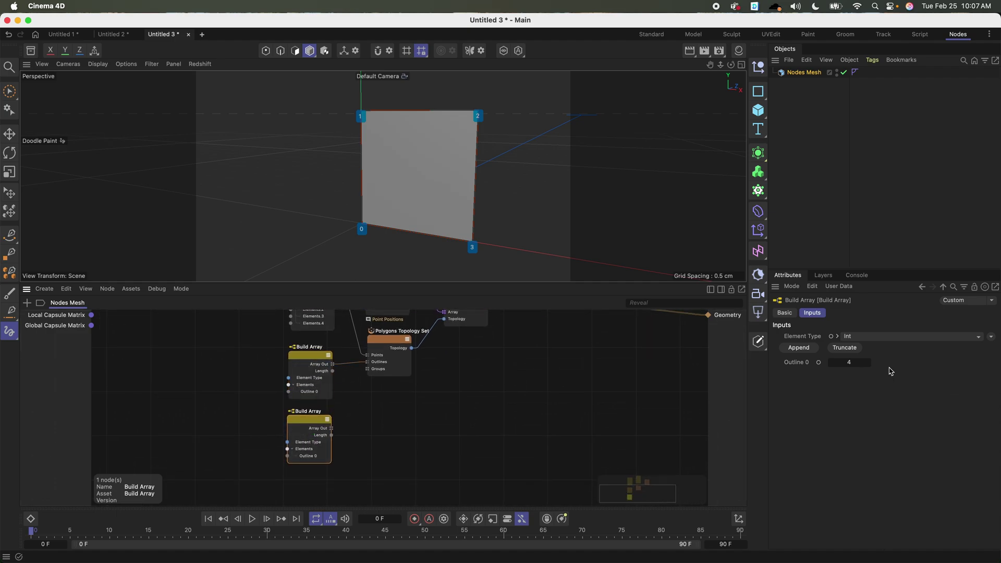
pyautogui.doubleClick(309, 456)
pyautogui.write('0')
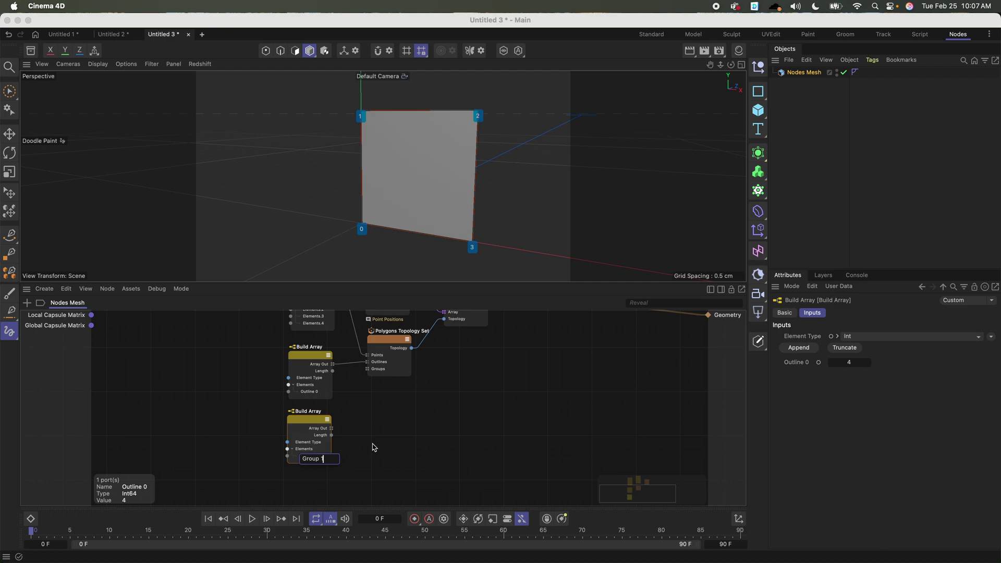
pyautogui.press('Return')
# Step: Connect the Group 1 array's Array Out to Groups on the Polygons Topology Set and set its element to 1
pyautogui.moveTo(332, 428); pyautogui.dragTo(374, 377)
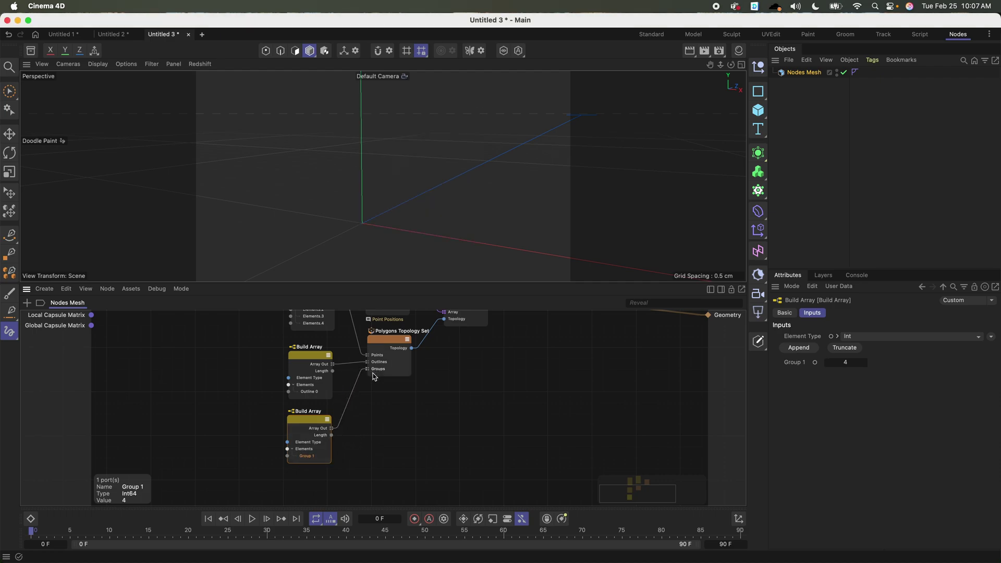
pyautogui.click(829, 363)
pyautogui.moveTo(539, 332); pyautogui.dragTo(531, 368, button='middle')
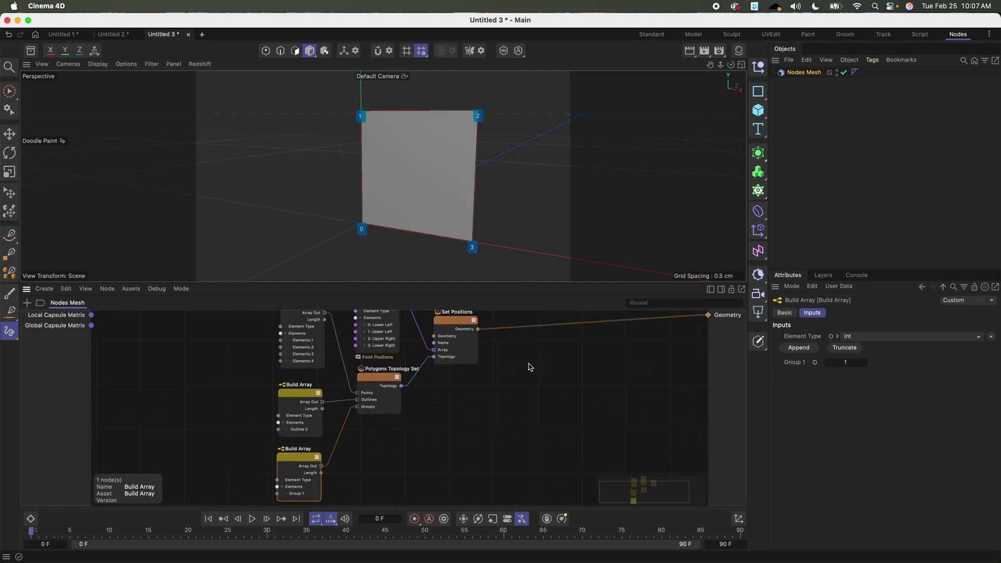
# Step: Reposition the Outline 0 Build Array node and move the Point Positions Build Array node higher above the other nodes
pyautogui.click(292, 395)
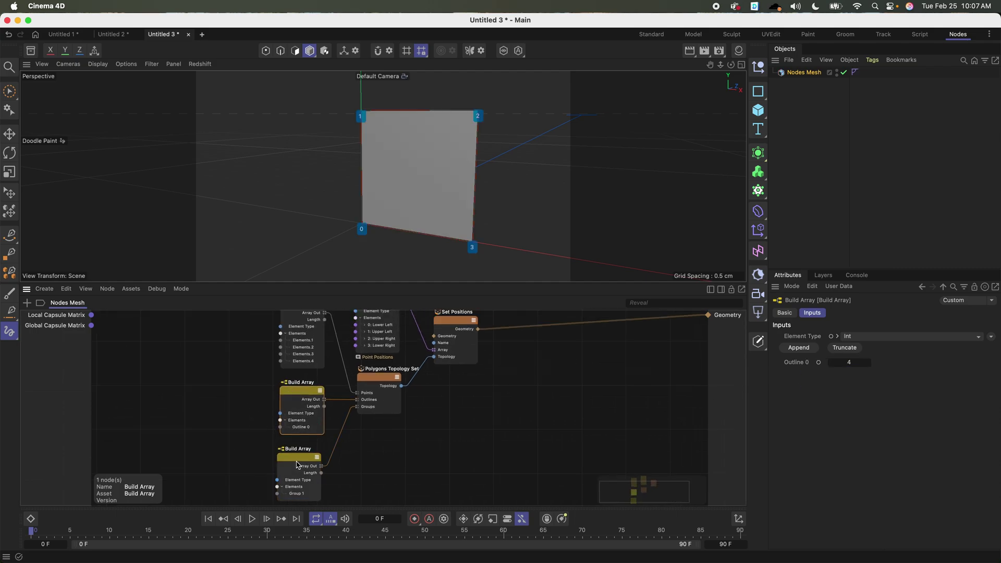
pyautogui.click(337, 472)
pyautogui.scroll(-2, 448, 409)
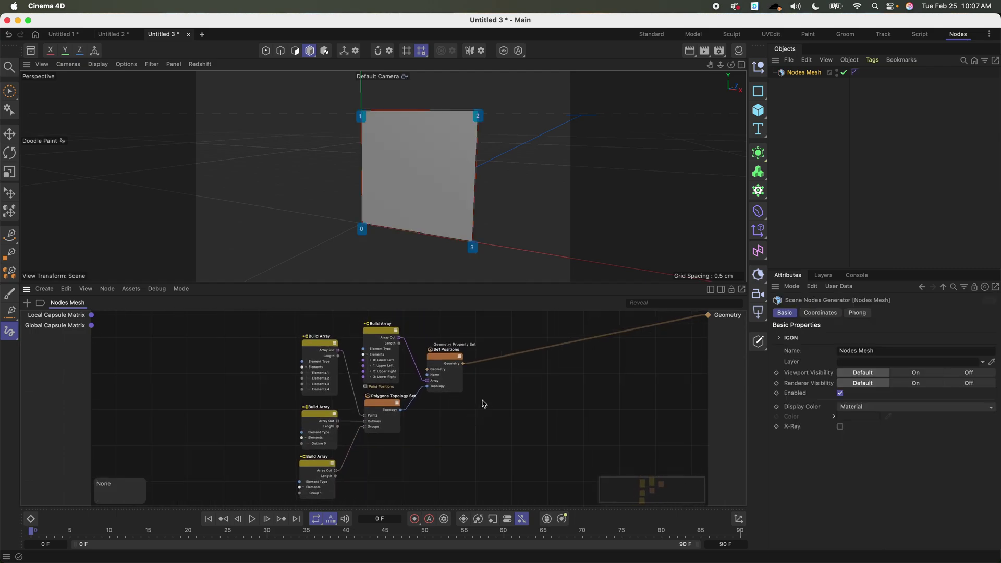
pyautogui.keyDown('alt'); pyautogui.moveTo(478, 159); pyautogui.dragTo(476, 186); pyautogui.keyUp('alt')
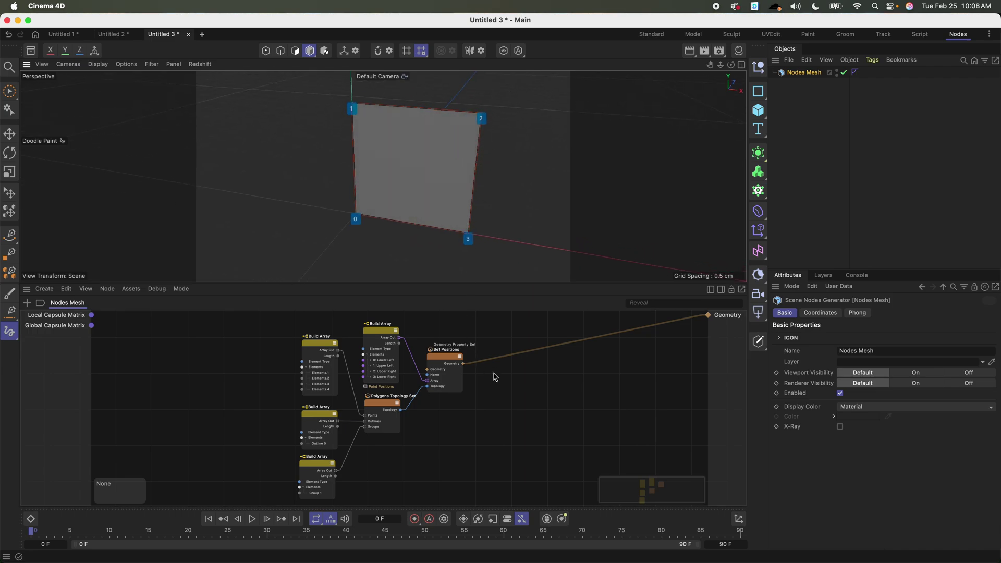
pyautogui.moveTo(515, 348); pyautogui.dragTo(516, 341, button='middle')
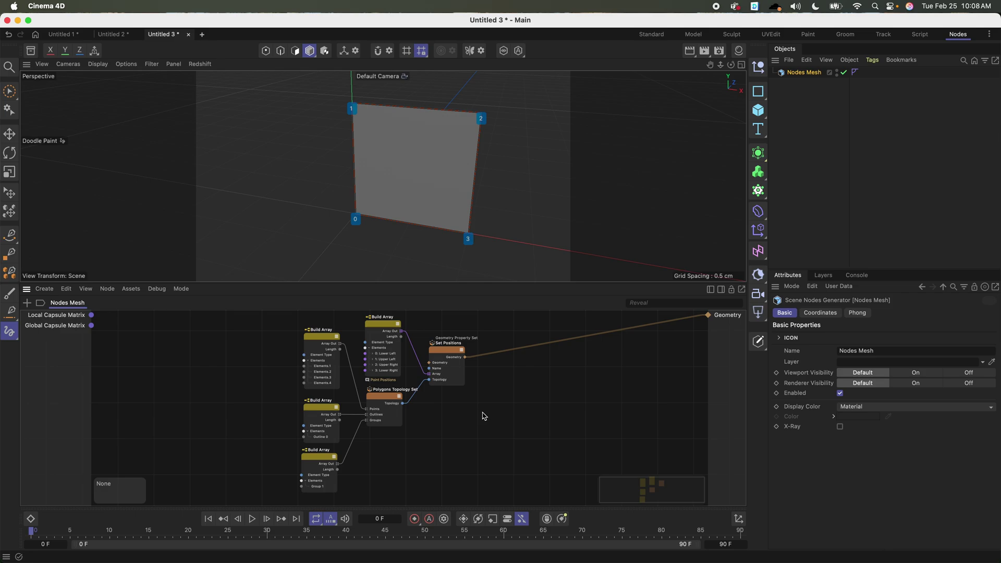
pyautogui.scroll(3, 452, 391)
pyautogui.moveTo(427, 398); pyautogui.dragTo(427, 342)
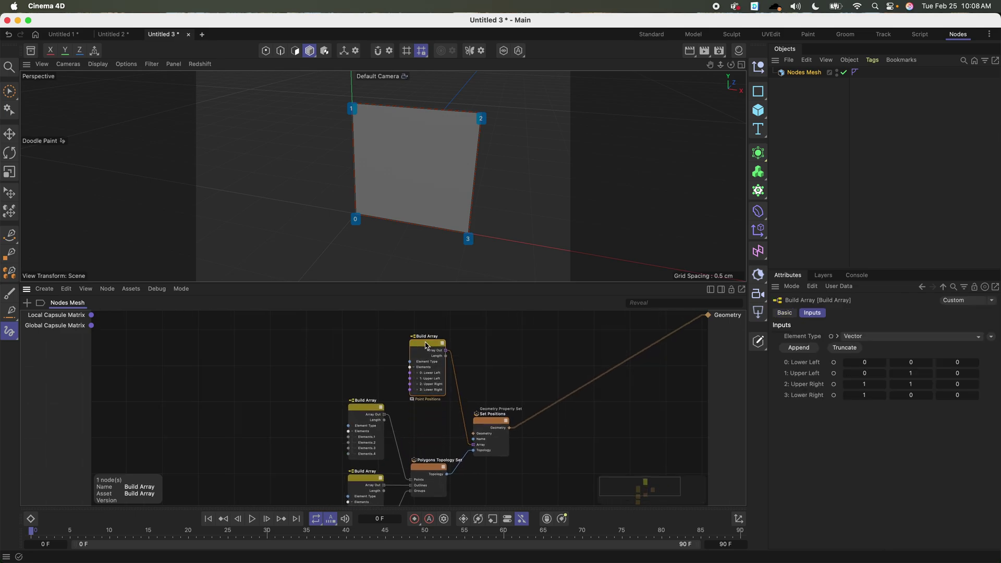
# Step: Add three elements to the Point Positions Build Array and rename them "4: T LL", "5: T Top" and "6: T LR"
pyautogui.click(443, 362)
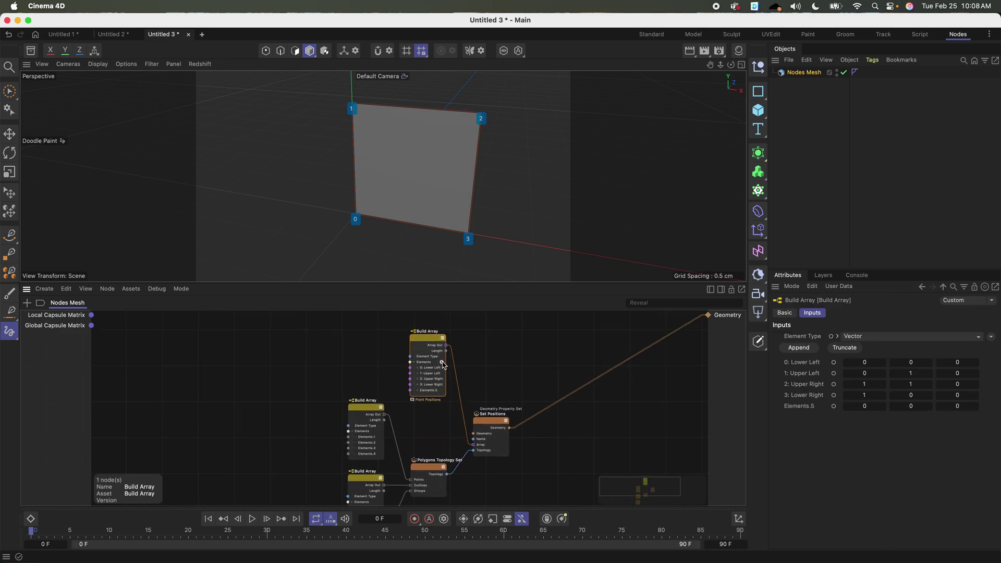
pyautogui.click(443, 361)
pyautogui.click(442, 362)
pyautogui.doubleClick(435, 394)
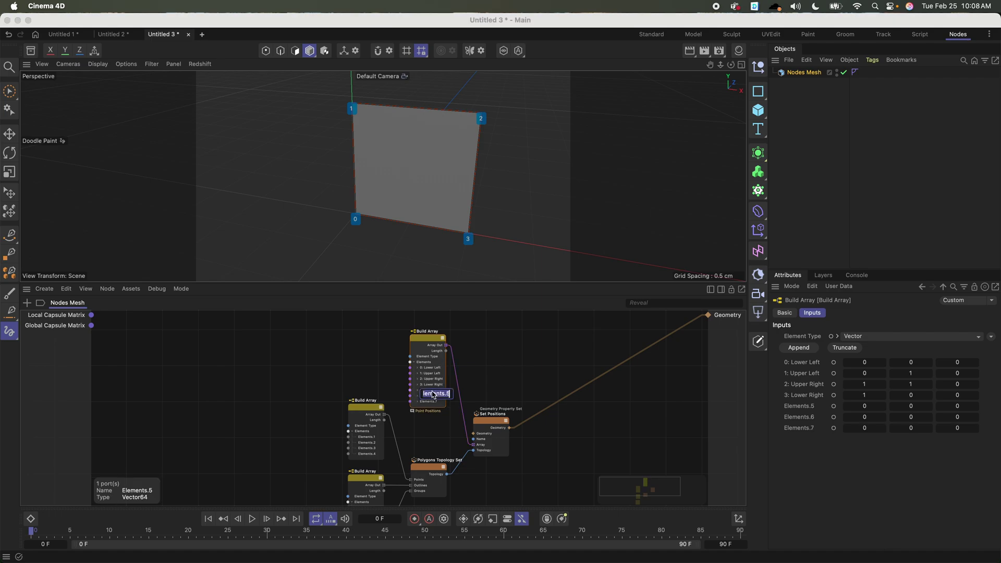
pyautogui.write('4: T LL')
pyautogui.press('Return')
pyautogui.doubleClick(431, 395)
pyautogui.write('4')
pyautogui.press('Return')
pyautogui.doubleClick(429, 406)
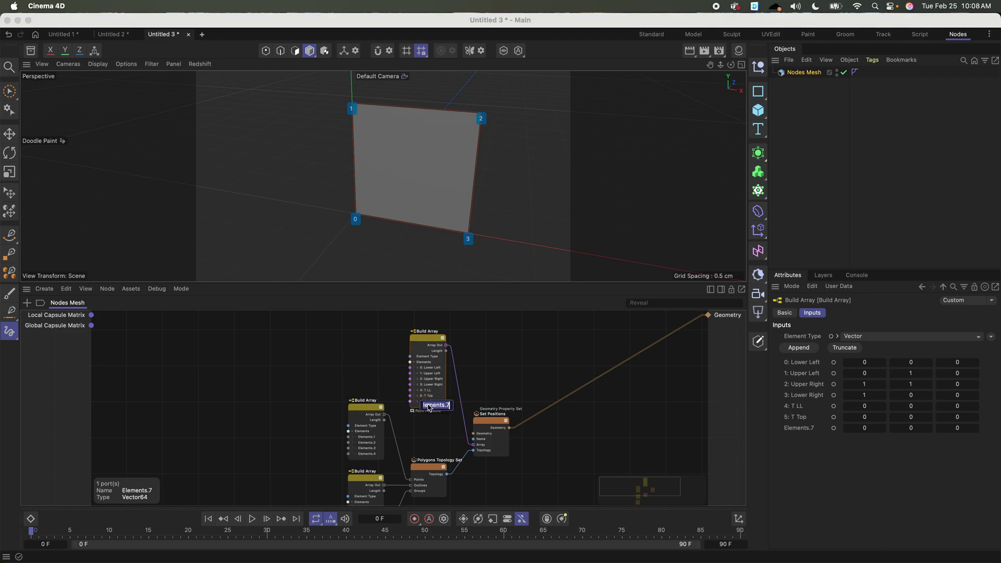
pyautogui.write('6: T LR')
pyautogui.press('Return')
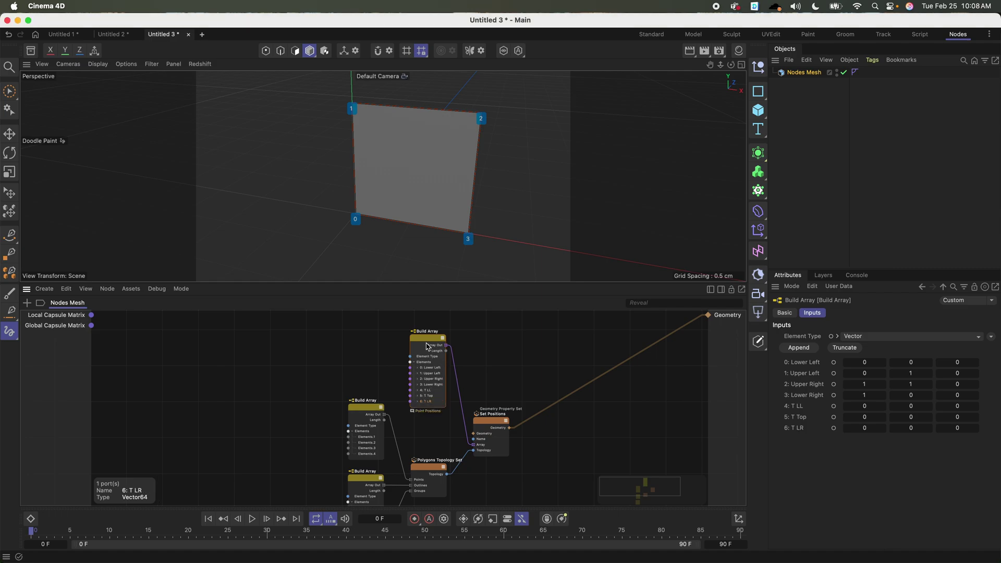
# Step: Set the triangle point positions to 0.33, 0.33, 0 for T LL, 0.5, 0.66, 0 for T Top and 0.67, 0.33, 0 for T LR
pyautogui.click(866, 407)
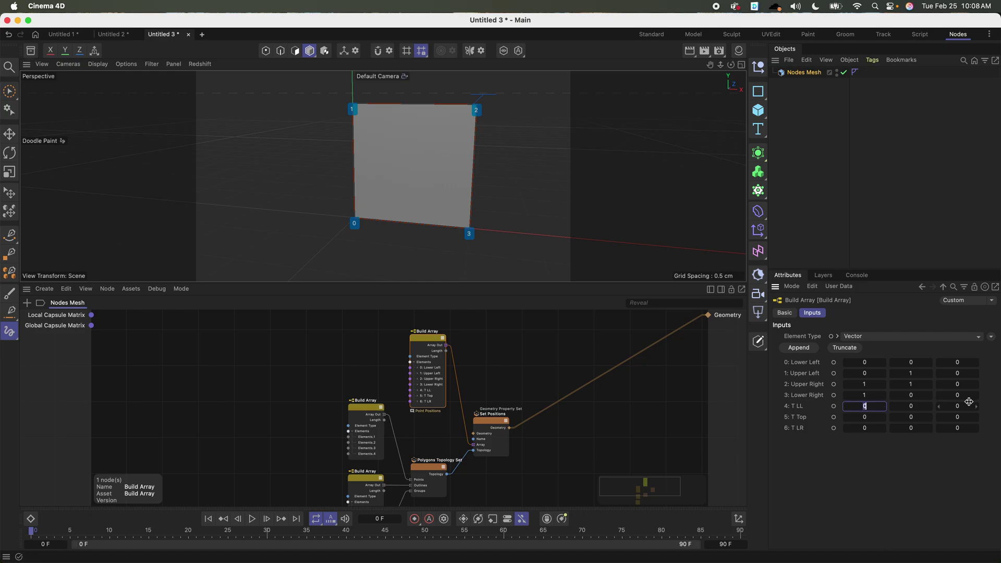
pyautogui.press('Tab')
pyautogui.write('.33')
pyautogui.press('Tab')
pyautogui.press('Tab')
pyautogui.press('Tab')
pyautogui.write('.66')
pyautogui.press('Tab')
pyautogui.press('Tab')
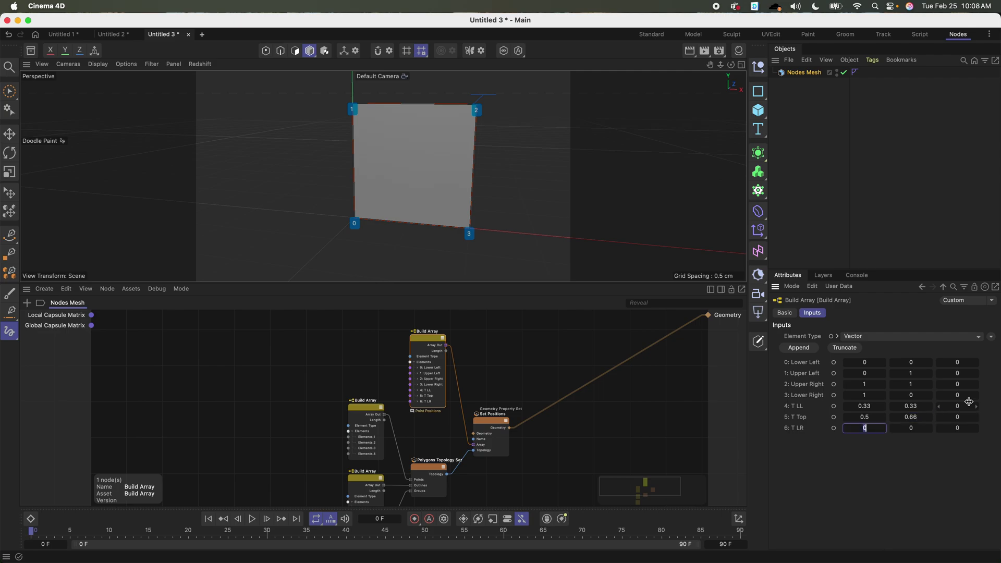
pyautogui.write('.67')
pyautogui.press('Tab')
# Step: Move the Build Array feeding Points higher in the graph and add three more elements to it
pyautogui.click(508, 371)
pyautogui.moveTo(507, 371); pyautogui.dragTo(503, 334, button='middle')
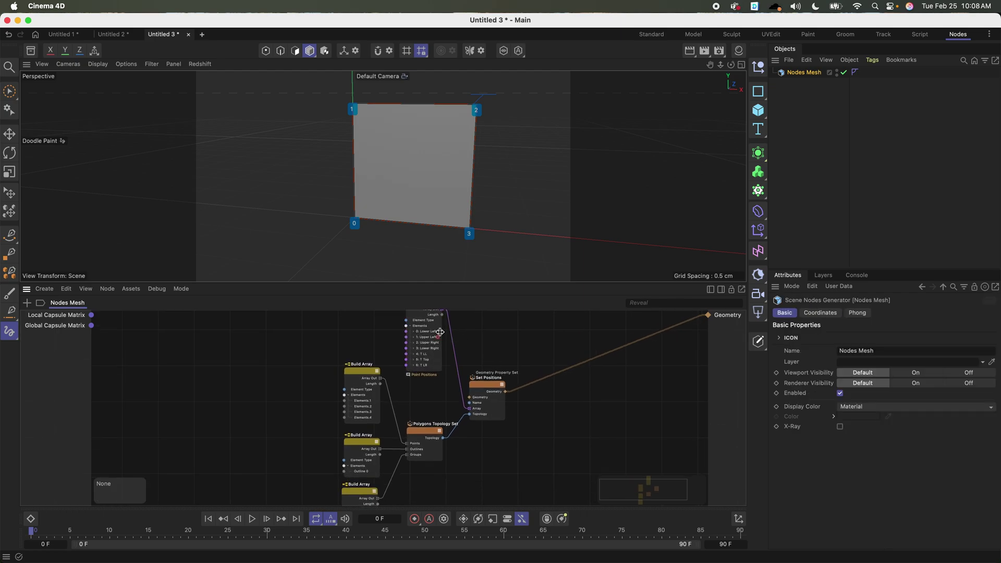
pyautogui.moveTo(431, 313); pyautogui.dragTo(431, 319, button='middle')
pyautogui.keyDown('alt'); pyautogui.moveTo(421, 152); pyautogui.dragTo(461, 230); pyautogui.keyUp('alt')
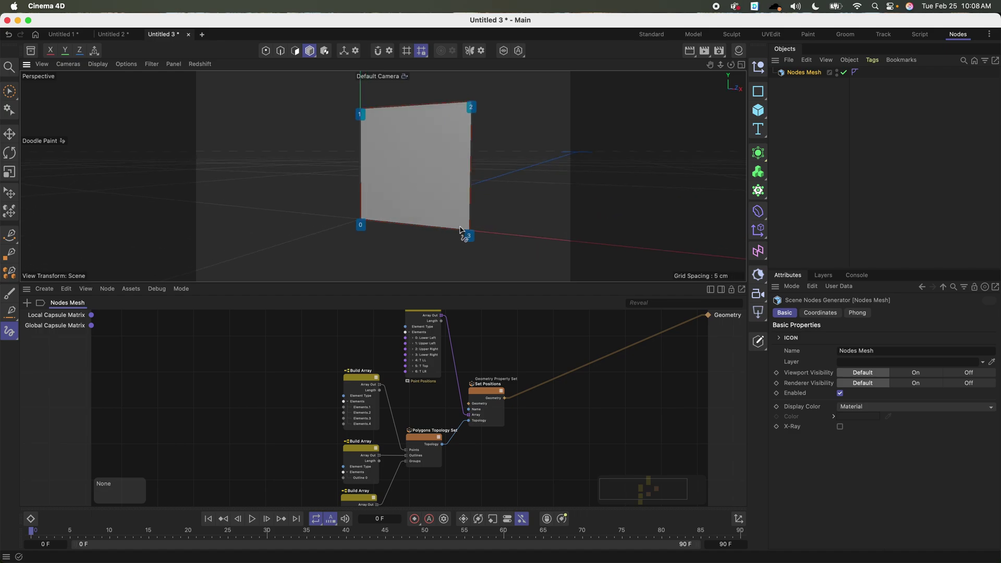
pyautogui.moveTo(541, 341); pyautogui.dragTo(546, 335, button='middle')
pyautogui.moveTo(365, 372); pyautogui.dragTo(364, 356)
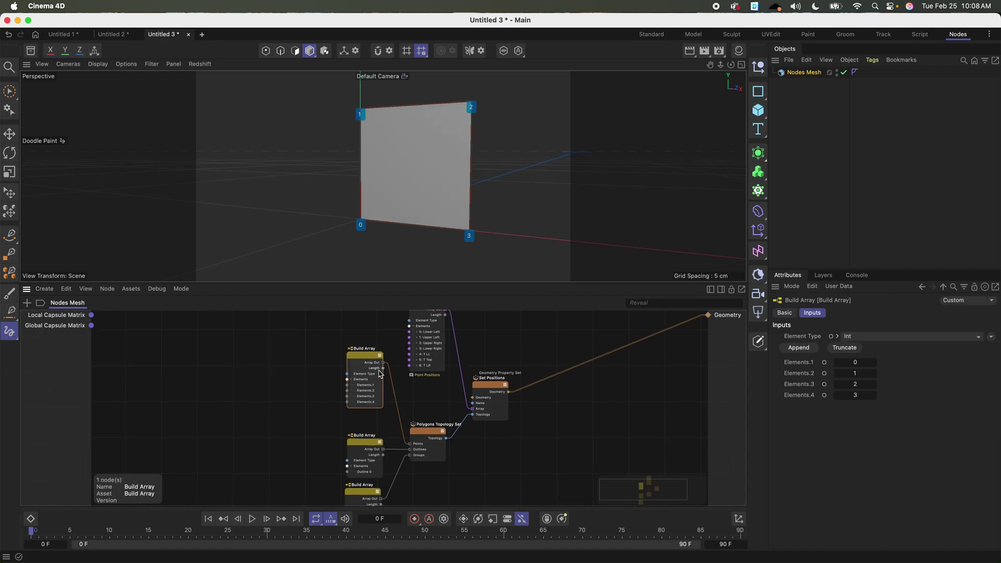
pyautogui.click(379, 379)
pyautogui.click(380, 380)
pyautogui.click(380, 379)
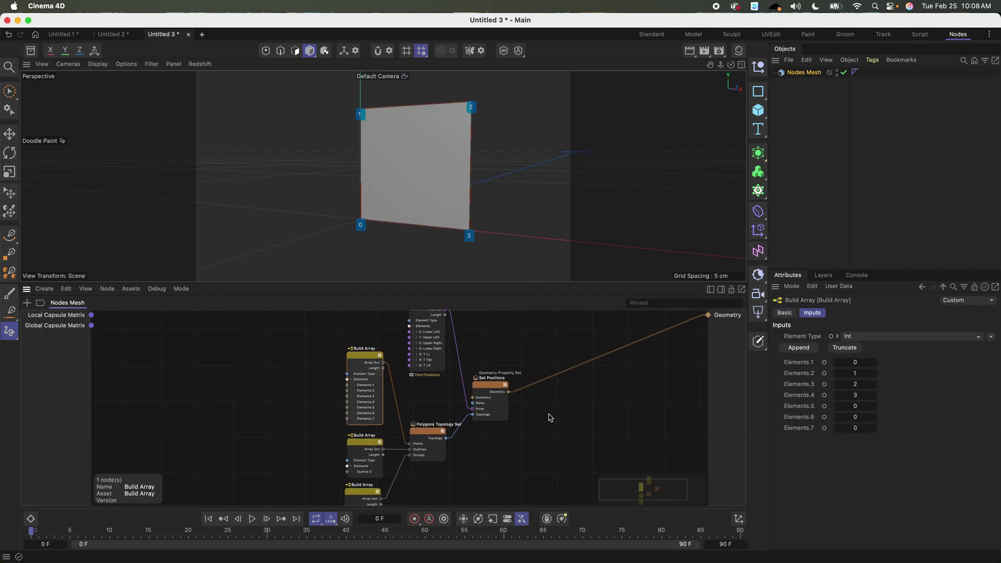
# Step: Set Elements.5, Elements.6 and Elements.7 of the point index array to 4, 5 and 6
pyautogui.click(875, 407)
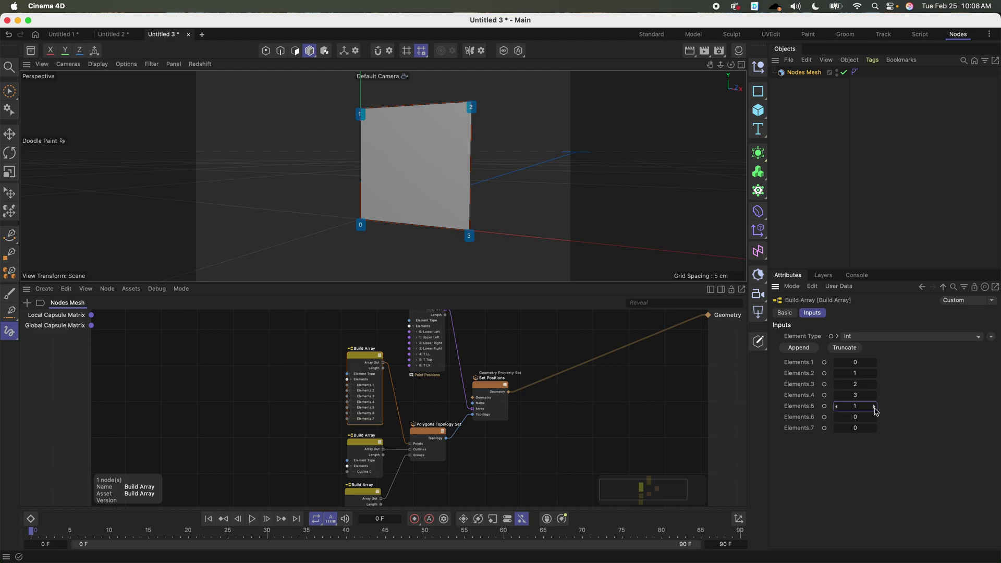
pyautogui.click(875, 417)
pyautogui.click(875, 418)
pyautogui.click(875, 418)
pyautogui.click(876, 418)
pyautogui.click(875, 428)
pyautogui.click(875, 429)
pyautogui.click(876, 430)
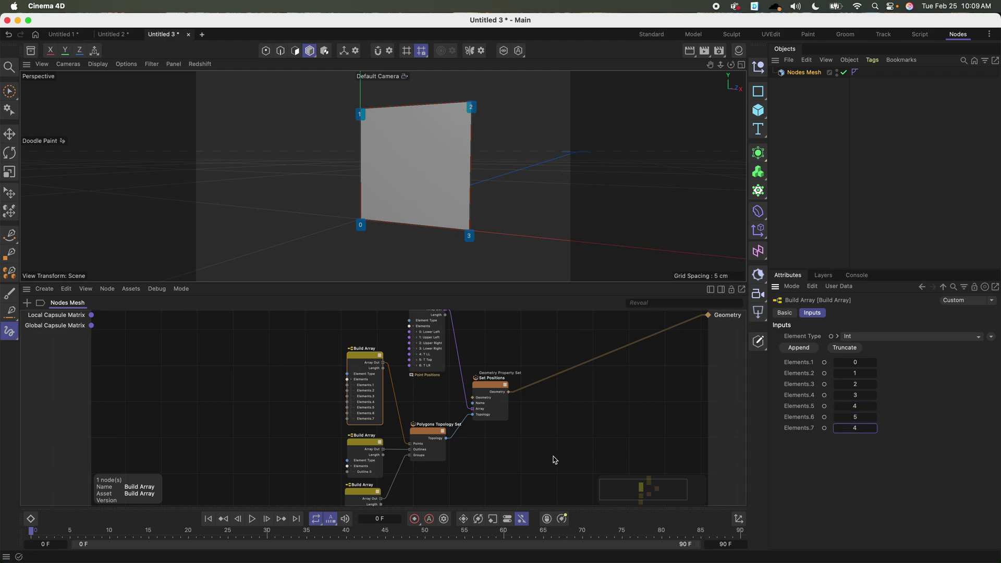
pyautogui.click(876, 429)
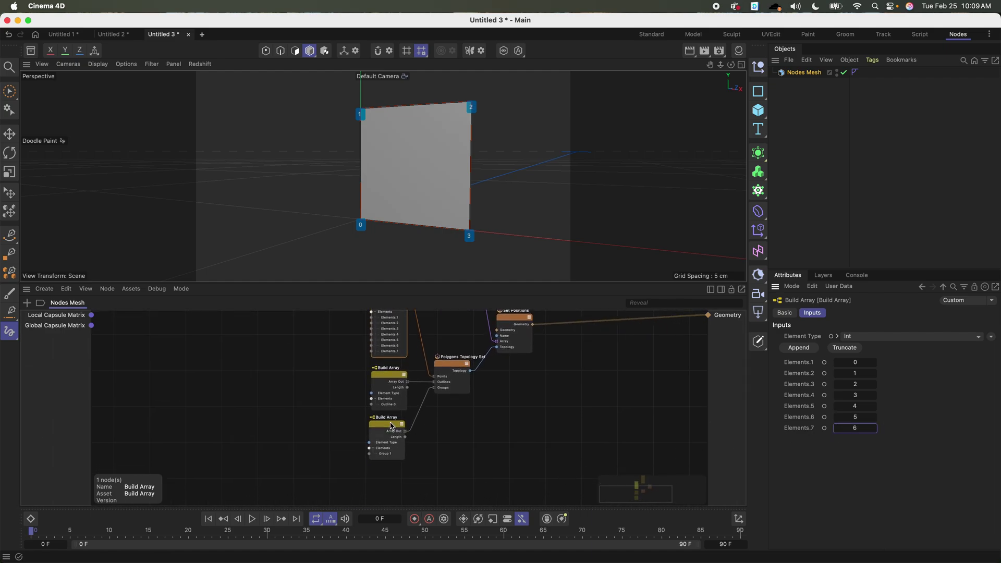
# Step: Move the Group 1 array node lower and append a second element with value 3 to the Outline 0 array
pyautogui.moveTo(396, 425); pyautogui.dragTo(397, 437)
pyautogui.click(388, 378)
pyautogui.click(802, 348)
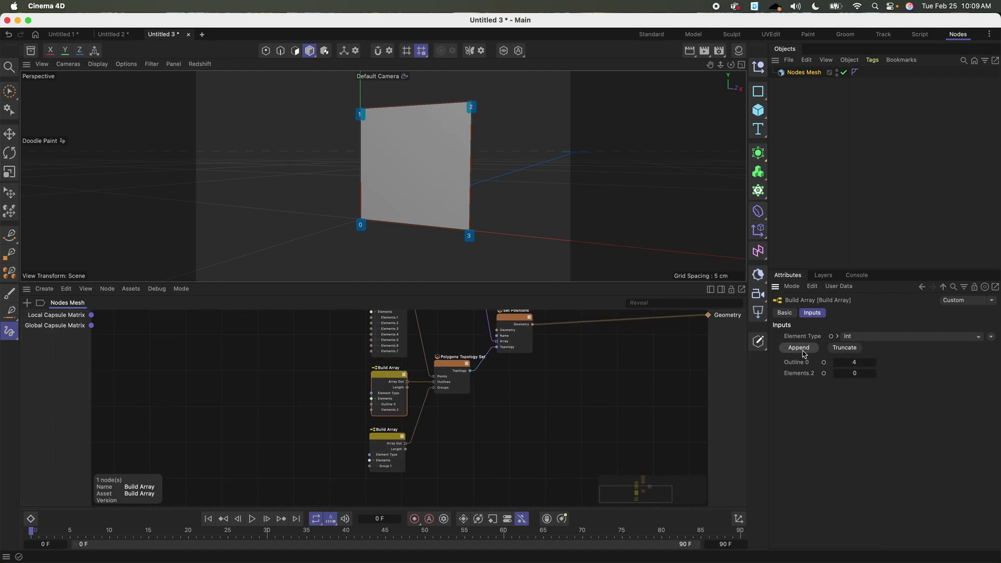
pyautogui.click(874, 374)
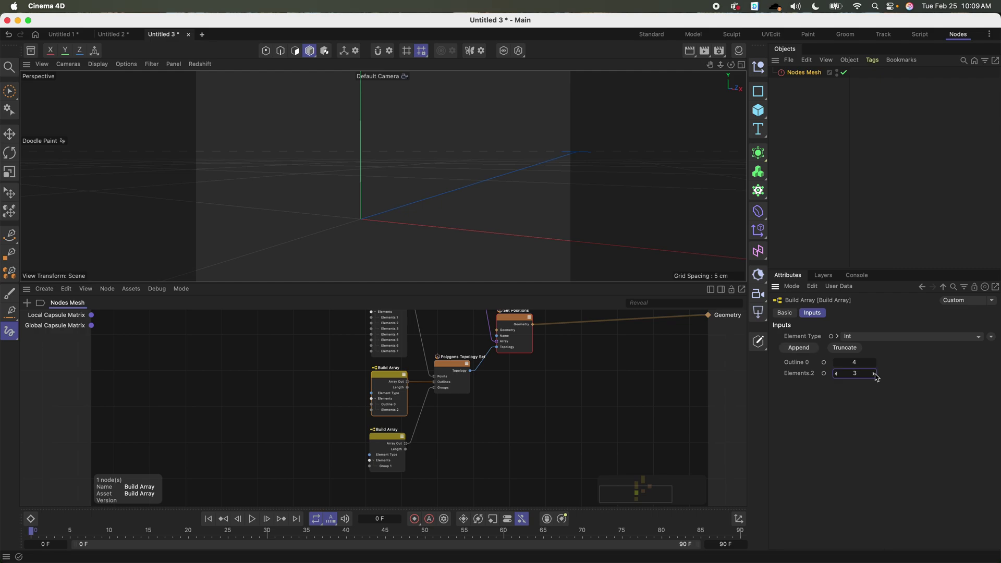
pyautogui.keyDown('alt'); pyautogui.moveTo(464, 192); pyautogui.dragTo(408, 173); pyautogui.keyUp('alt')
pyautogui.scroll(5, 408, 156)
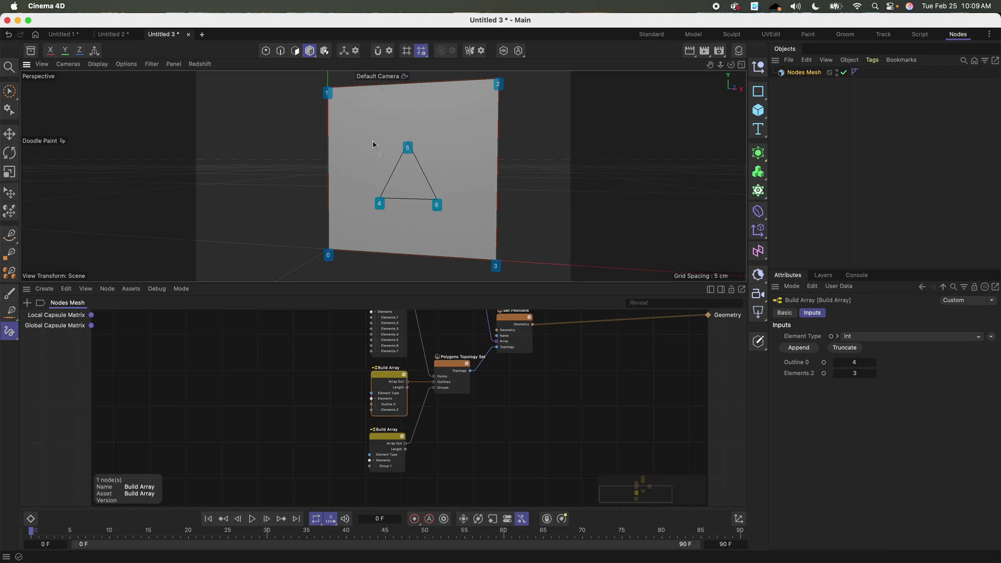
# Step: Try a second element with value 1 in the Group 1 array, and remove it again
pyautogui.click(386, 442)
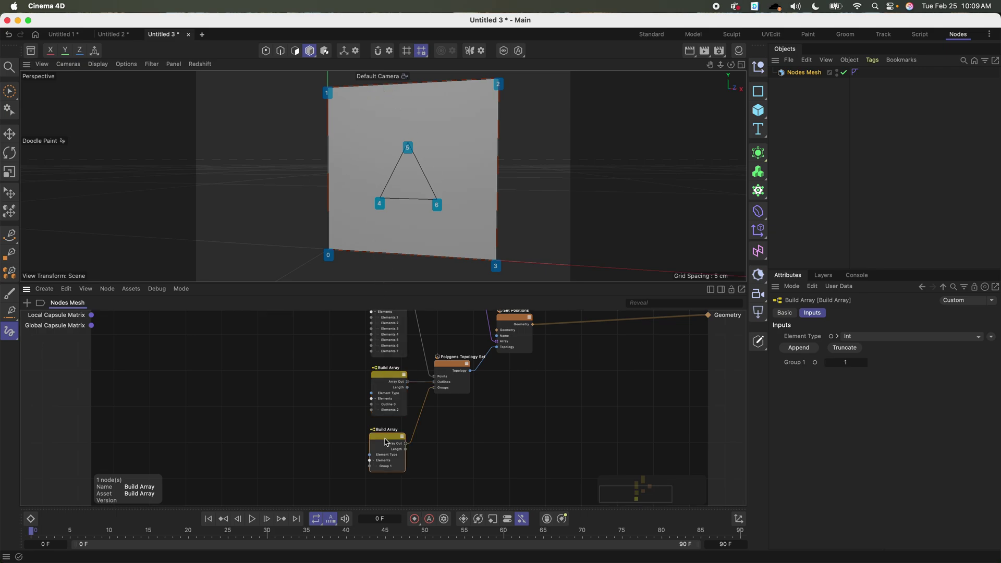
pyautogui.click(798, 349)
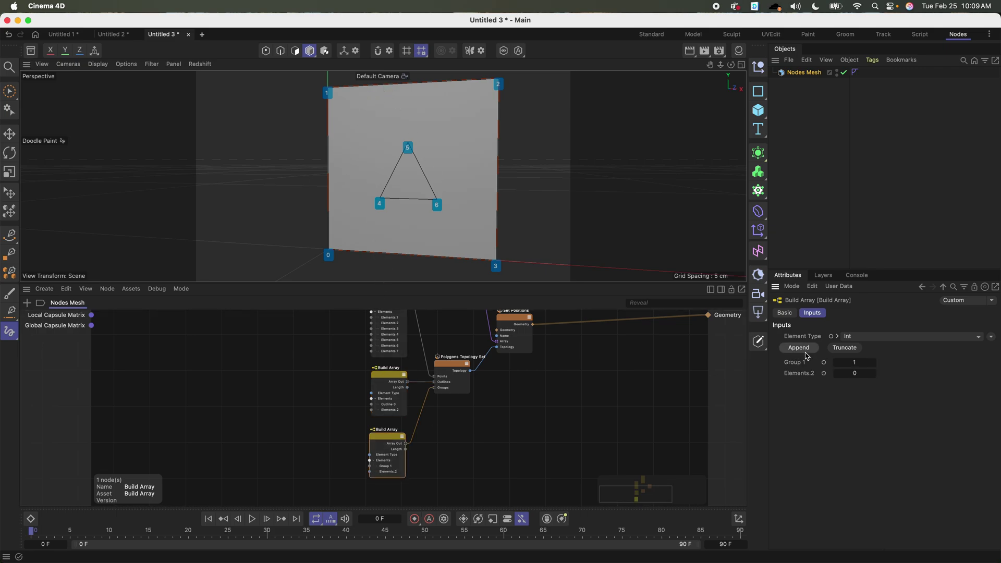
pyautogui.keyDown('alt'); pyautogui.moveTo(399, 177); pyautogui.dragTo(365, 180); pyautogui.keyUp('alt')
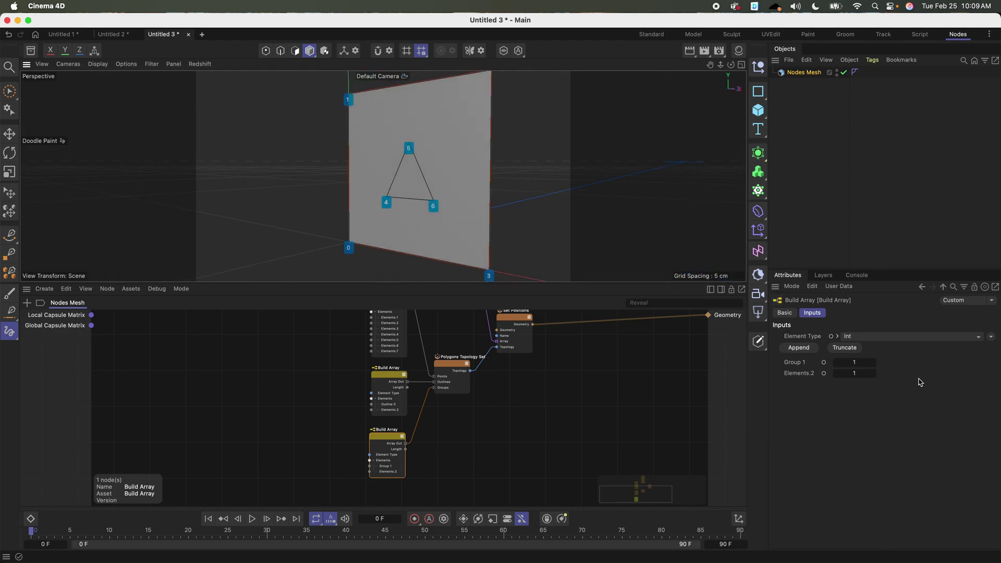
pyautogui.click(844, 349)
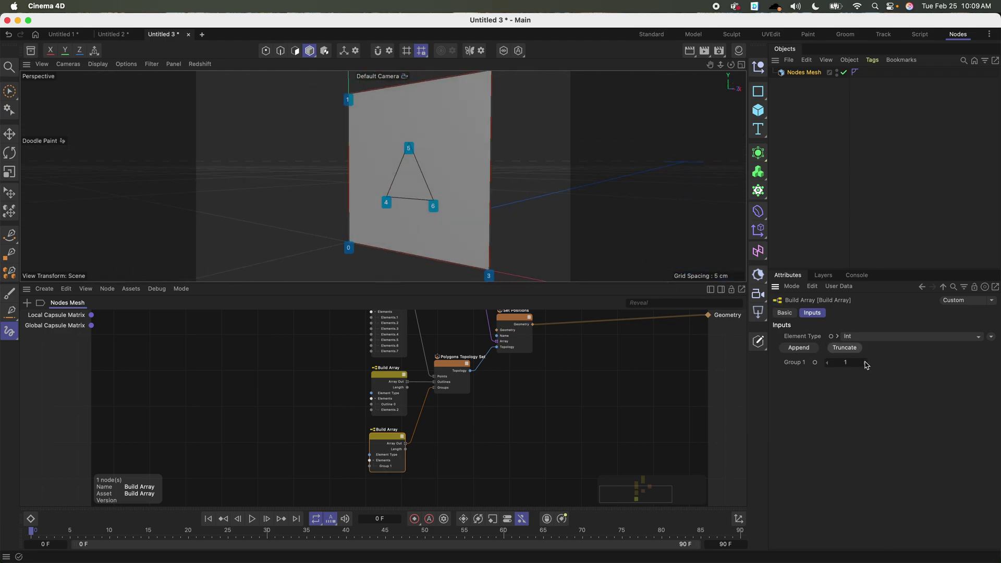
# Step: Set the Group 1 array's element to 2 so both outlines belong to a single polygon with a triangular hole
pyautogui.click(864, 363)
pyautogui.keyDown('alt'); pyautogui.moveTo(740, 177); pyautogui.dragTo(442, 178); pyautogui.keyUp('alt')
pyautogui.click(425, 175)
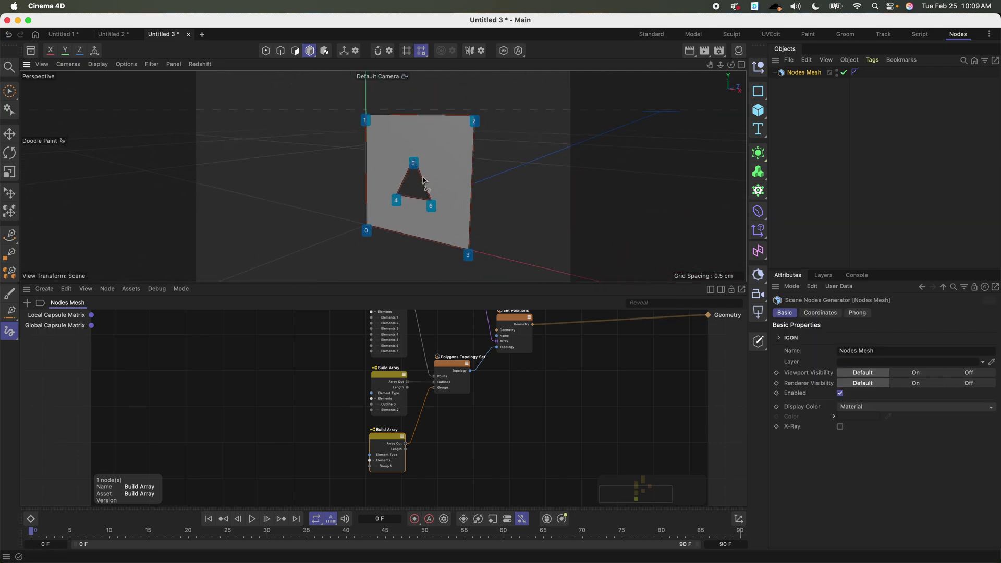
pyautogui.click(493, 422)
pyautogui.scroll(3, 501, 415)
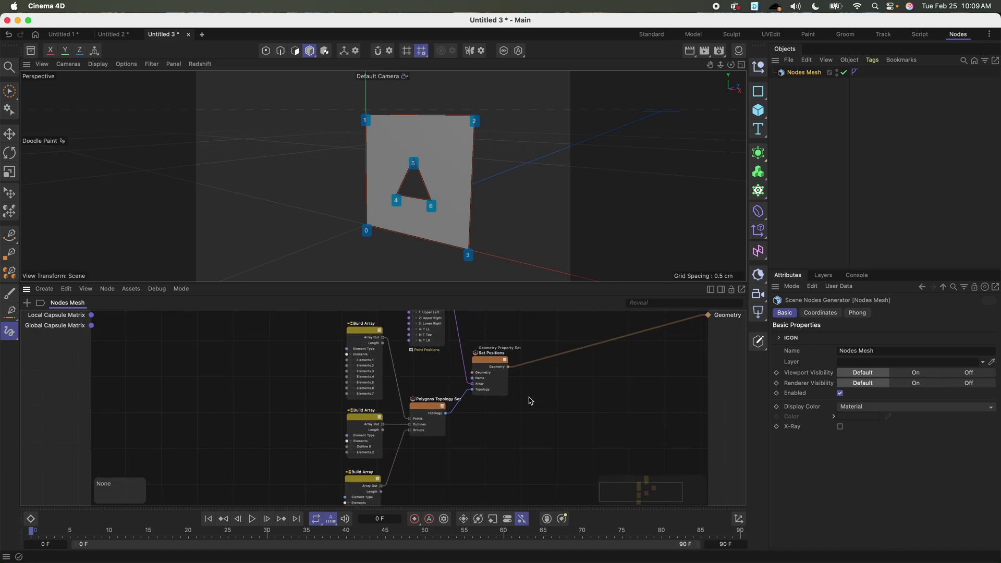
pyautogui.scroll(2, 530, 399)
pyautogui.keyDown('alt'); pyautogui.moveTo(423, 182); pyautogui.dragTo(467, 196); pyautogui.keyUp('alt')
pyautogui.scroll(2, 427, 328)
# Step: Reposition the Build Array node holding the point coordinates and rename the node "Point Positions"
pyautogui.moveTo(412, 333); pyautogui.dragTo(414, 372)
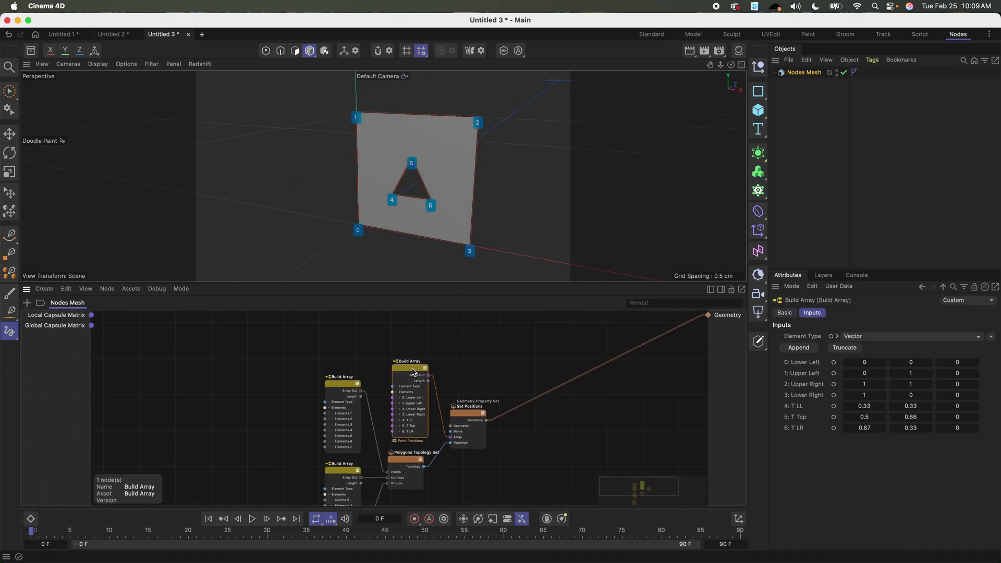
pyautogui.scroll(-3, 458, 217)
pyautogui.scroll(5, 420, 205)
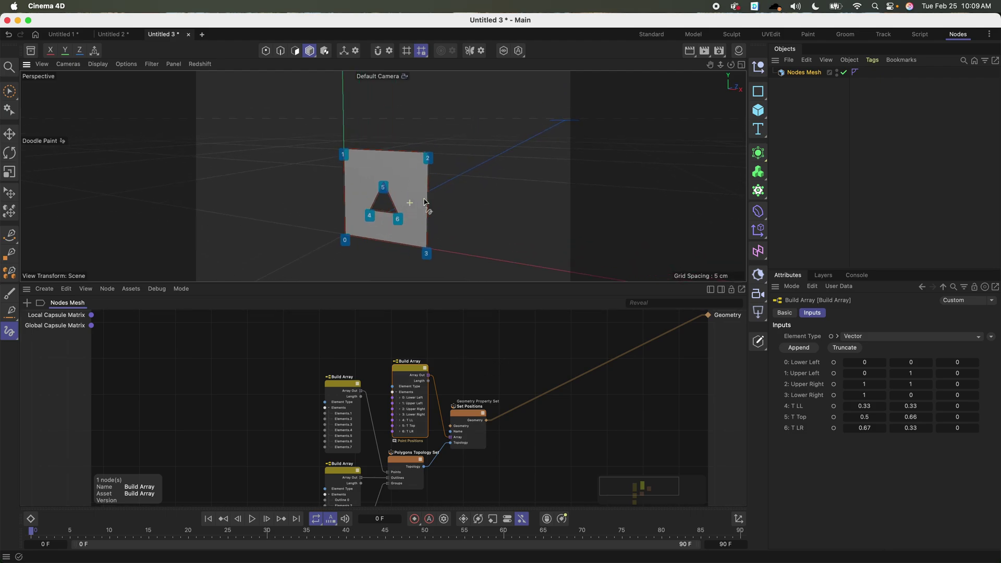
pyautogui.keyDown('alt'); pyautogui.moveTo(427, 206); pyautogui.dragTo(353, 195, button='middle'); pyautogui.keyUp('alt')
pyautogui.keyDown('alt'); pyautogui.moveTo(353, 194); pyautogui.dragTo(370, 177); pyautogui.keyUp('alt')
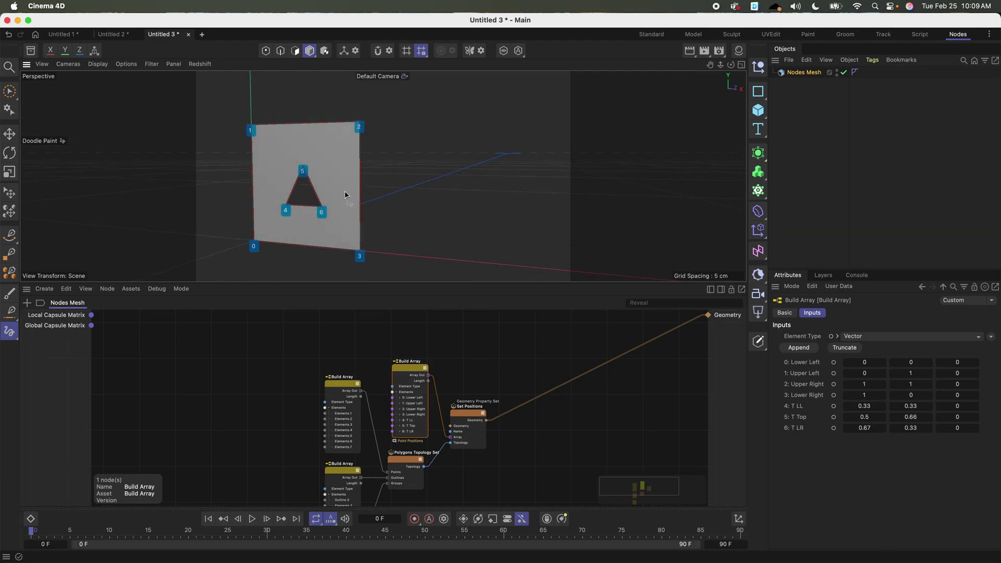
pyautogui.keyDown('alt'); pyautogui.moveTo(349, 189); pyautogui.dragTo(355, 177, button='middle'); pyautogui.keyUp('alt')
pyautogui.scroll(2, 355, 178)
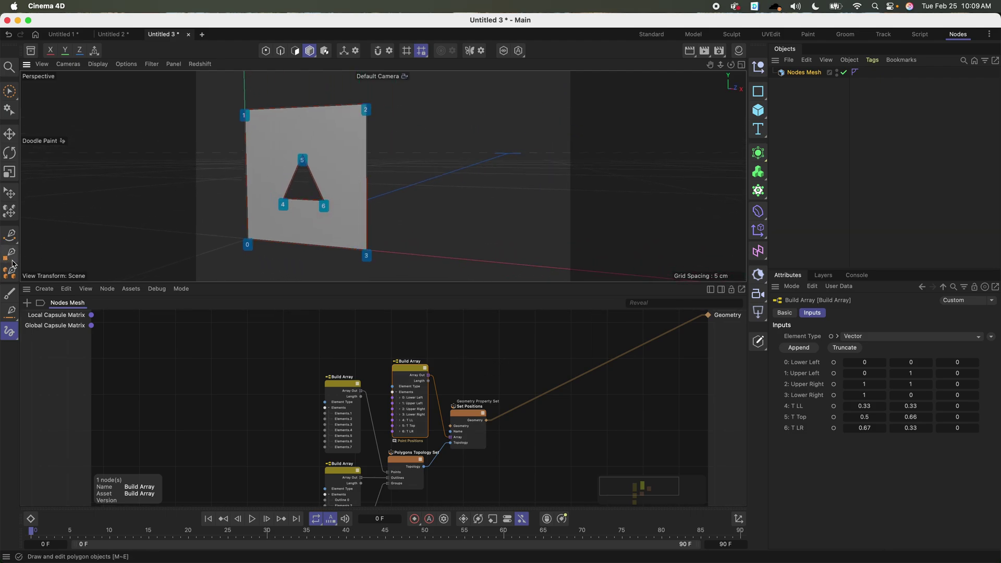
pyautogui.moveTo(409, 367)
pyautogui.mouseDown()
pyautogui.moveTo(423, 349)
pyautogui.moveTo(411, 350)
pyautogui.mouseUp()
pyautogui.doubleClick(415, 343)
pyautogui.doubleClick(404, 346)
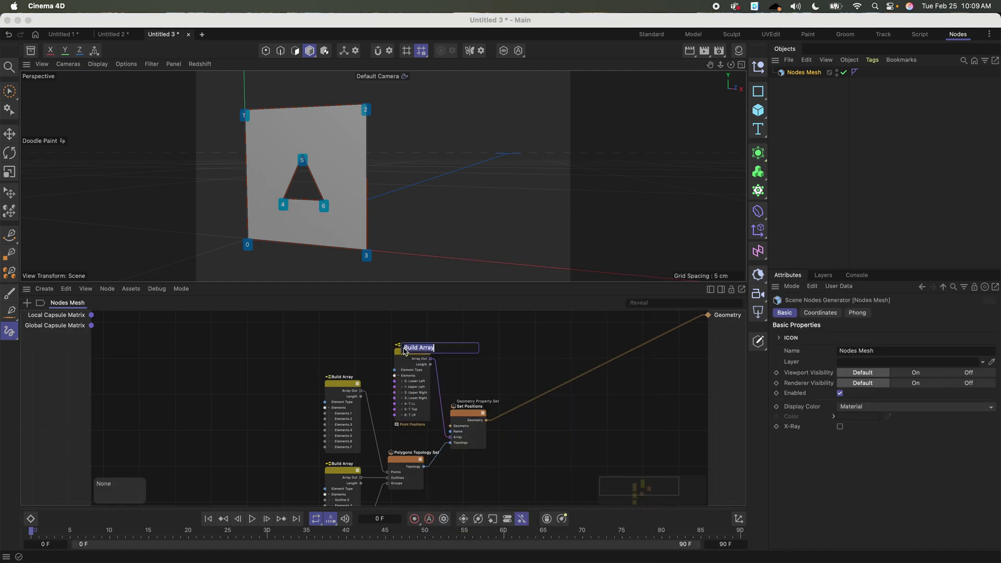
pyautogui.write('Point Positions')
pyautogui.press('Return')
# Step: Rename the Build Array node connected to Points as "Vertexes"
pyautogui.scroll(-2, 371, 364)
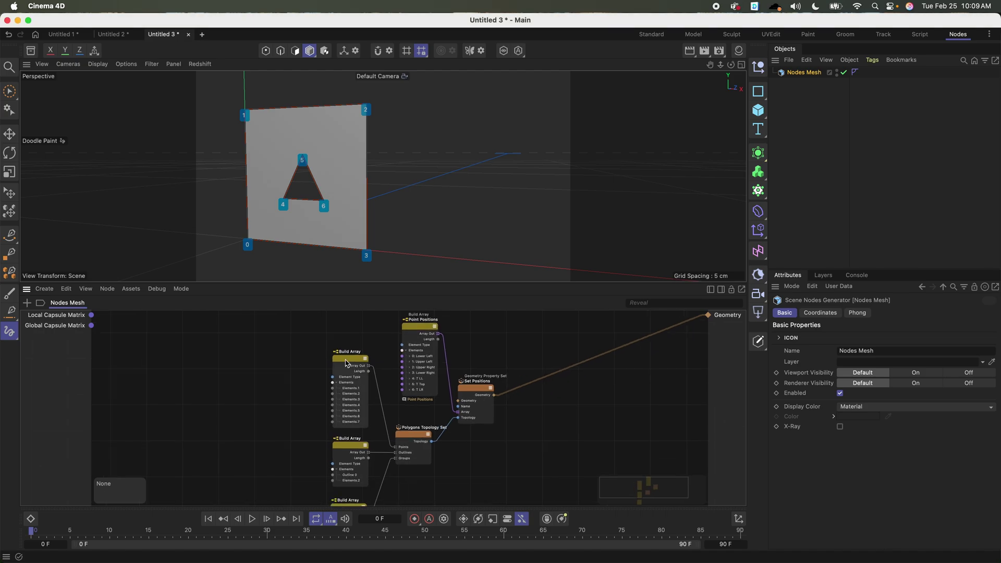
pyautogui.doubleClick(345, 352)
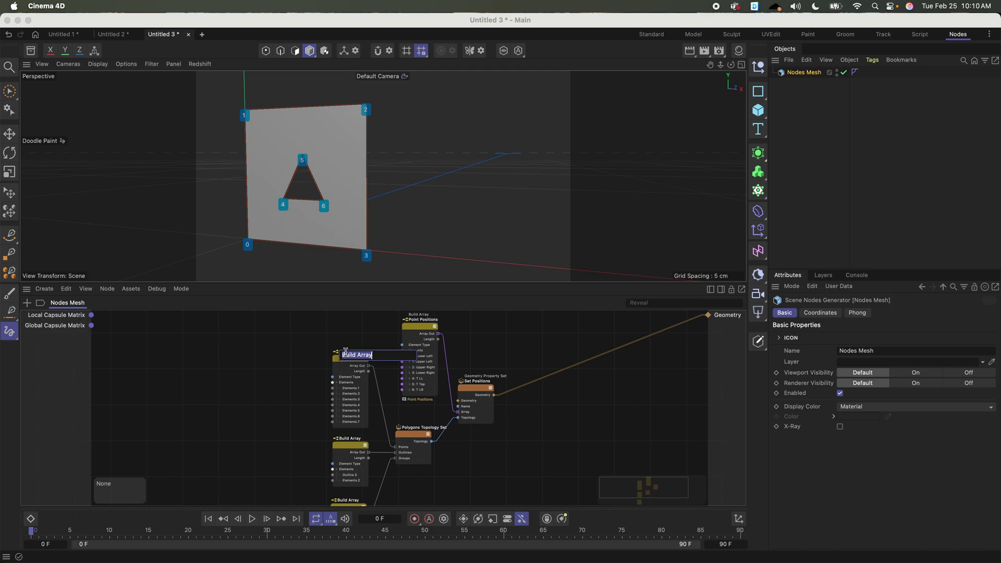
pyautogui.press('BackSpace')
pyautogui.press('Return')
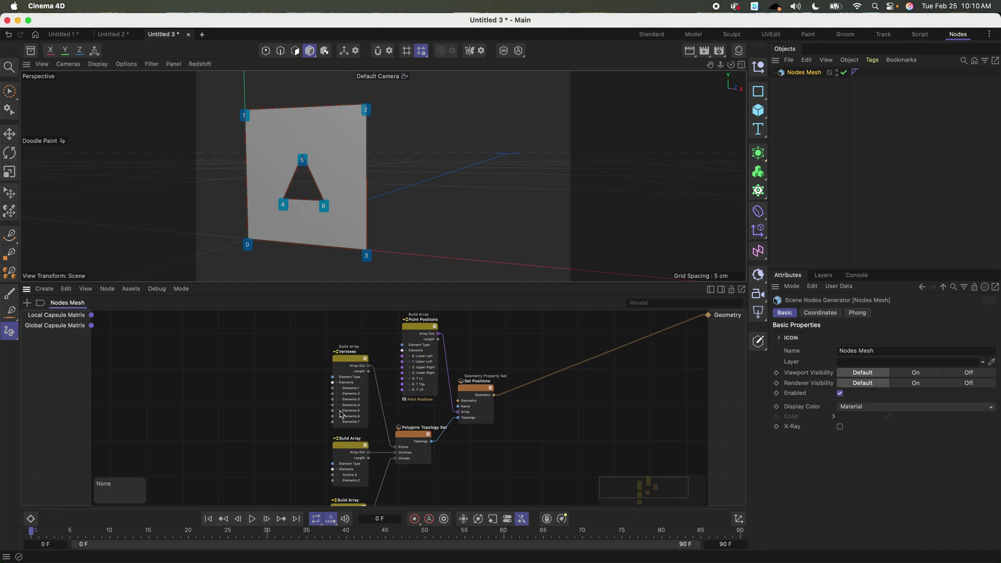
# Step: Rename the Build Array node connected to Outlines as "Outlines"
pyautogui.click(347, 444)
pyautogui.doubleClick(349, 434)
pyautogui.press('Escape')
pyautogui.doubleClick(347, 438)
pyautogui.write('Ou')
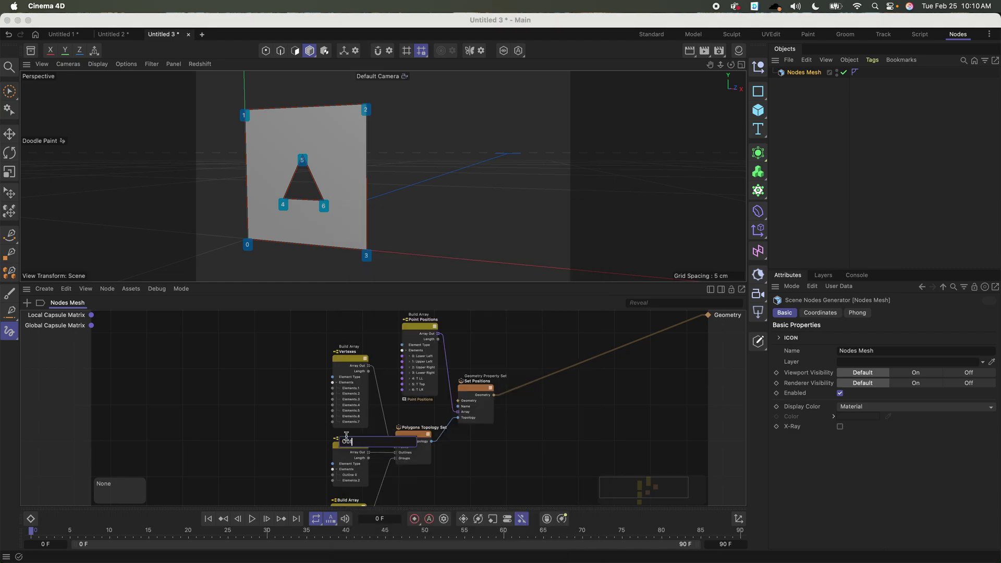
pyautogui.write('tlines')
pyautogui.press('Return')
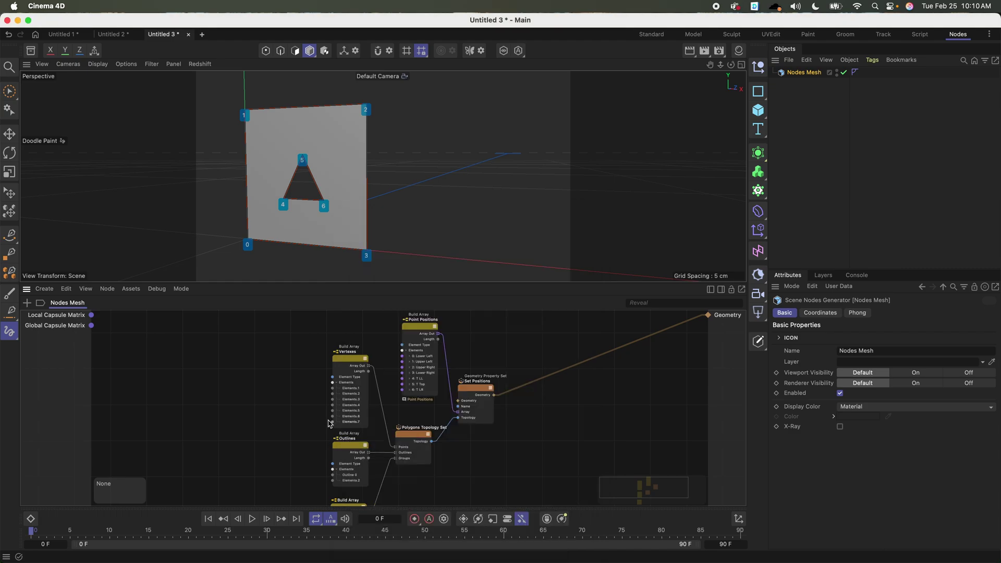
# Step: Rename the Build Array node connected to Groups as "Groups"
pyautogui.scroll(-3, 335, 484)
pyautogui.doubleClick(343, 472)
pyautogui.write('Groups')
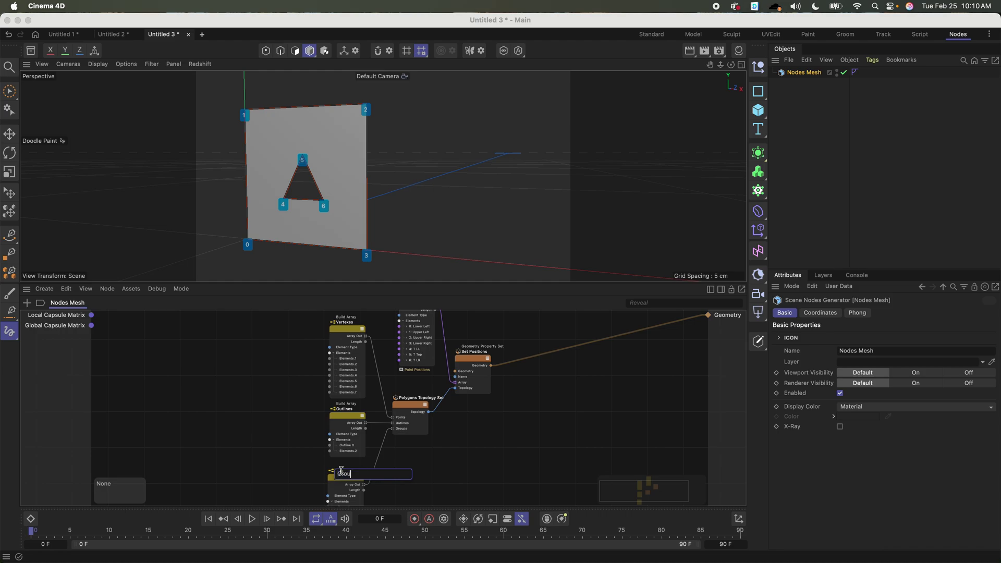
pyautogui.press('Return')
pyautogui.scroll(-3, 563, 415)
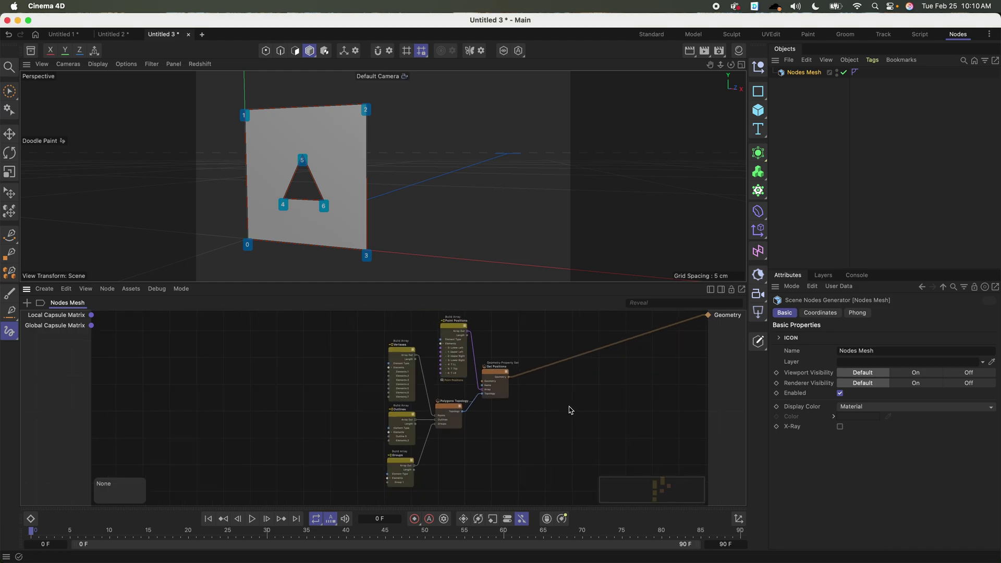
# Step: Move the Set Positions node down to line up with the Polygons Topology Set node
pyautogui.keyDown('alt'); pyautogui.moveTo(290, 108); pyautogui.dragTo(352, 189); pyautogui.keyUp('alt')
pyautogui.moveTo(452, 385); pyautogui.dragTo(456, 404)
pyautogui.click(515, 438)
pyautogui.hscroll(5, 522, 433)
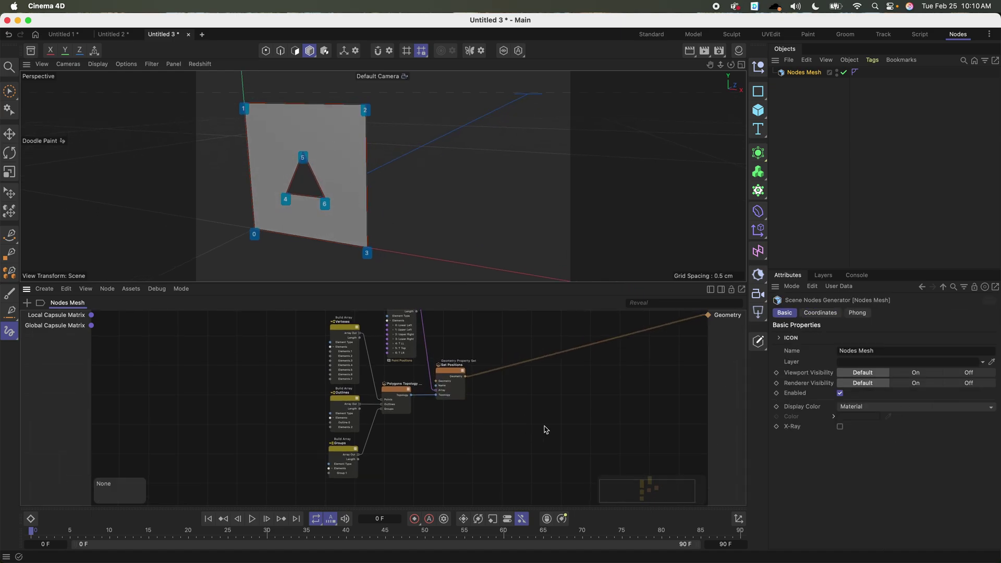
# Step: Select the Set Positions node in the Nodes Mesh graph and review its inputs
pyautogui.keyDown('alt'); pyautogui.moveTo(367, 170); pyautogui.dragTo(407, 219); pyautogui.keyUp('alt')
pyautogui.click(373, 394)
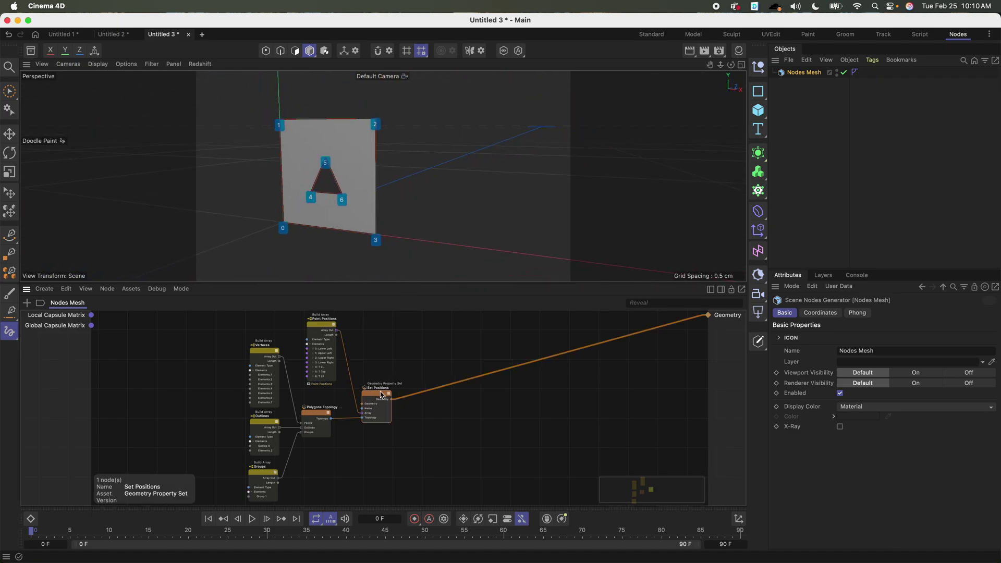
pyautogui.hscroll(-3, 404, 424)
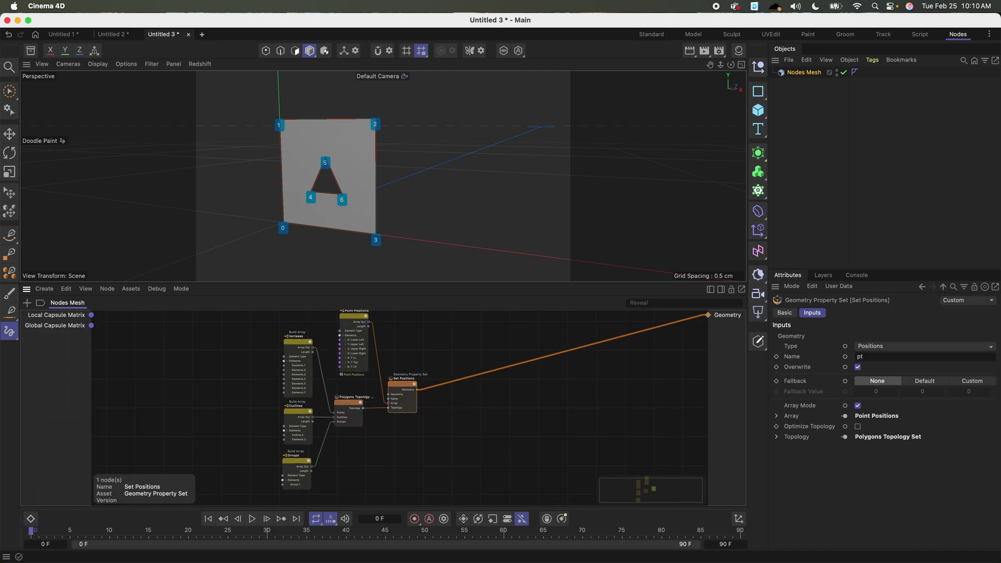
pyautogui.hscroll(3, 386, 407)
pyautogui.moveTo(384, 403); pyautogui.dragTo(384, 401)
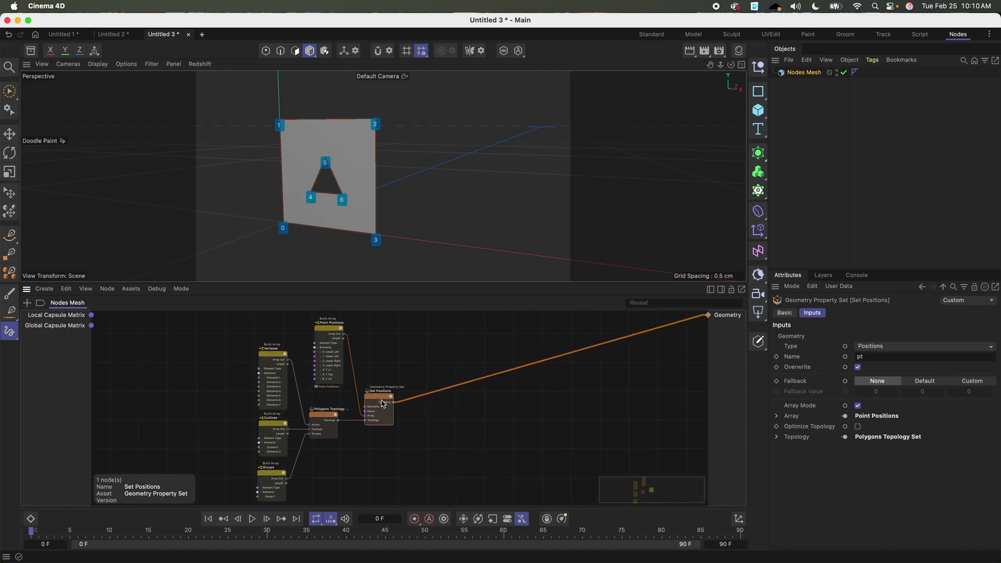
# Step: Create a new empty project, and bring up the doodled points, outline and groups diagram in the Untitled 2 project
pyautogui.click(201, 35)
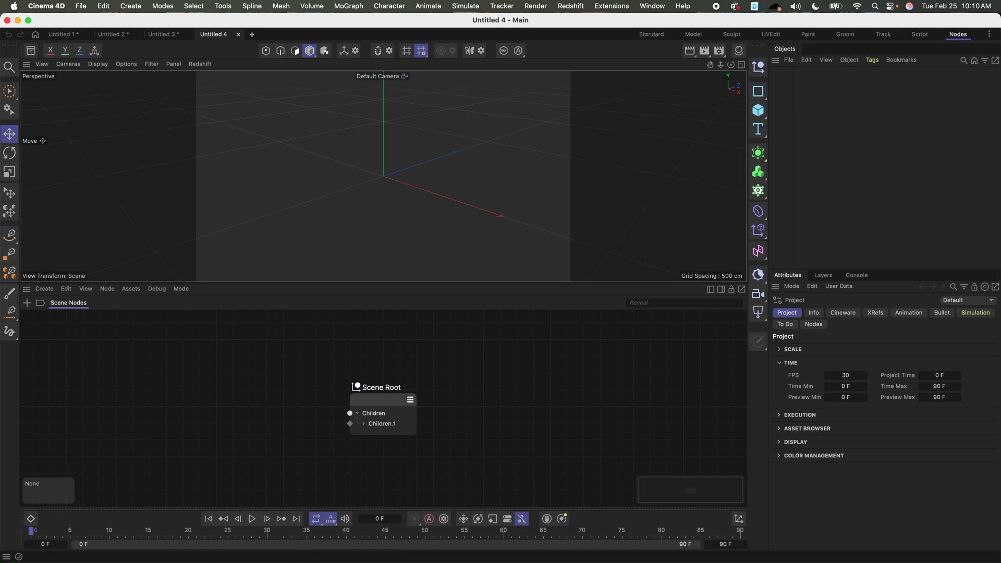
pyautogui.click(163, 34)
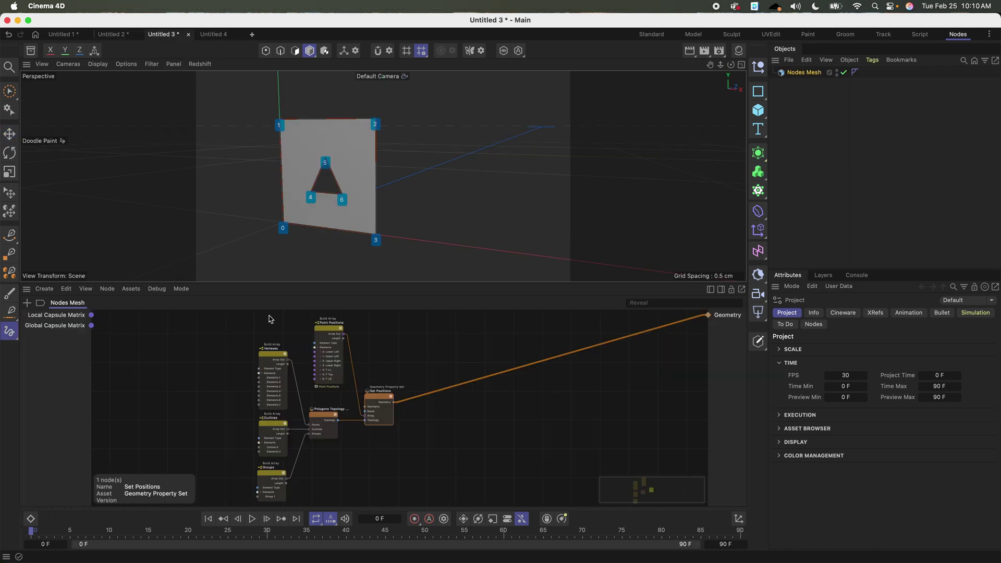
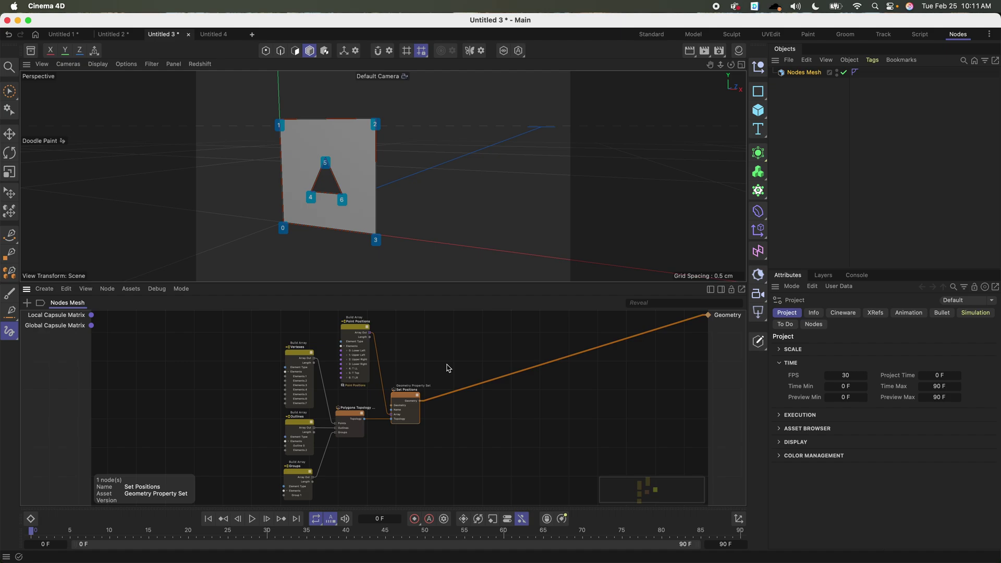
pyautogui.click(114, 34)
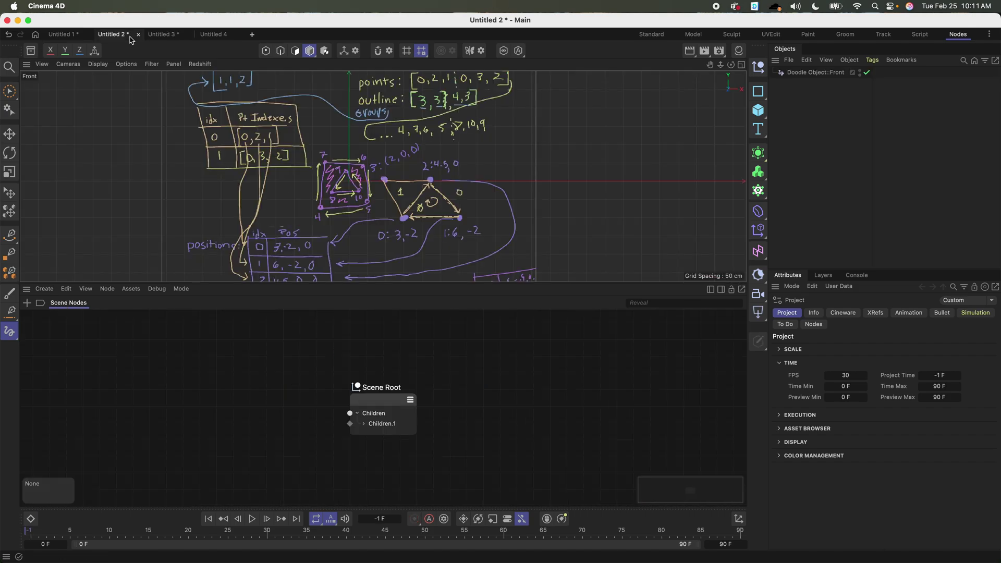
pyautogui.scroll(-4, 360, 179)
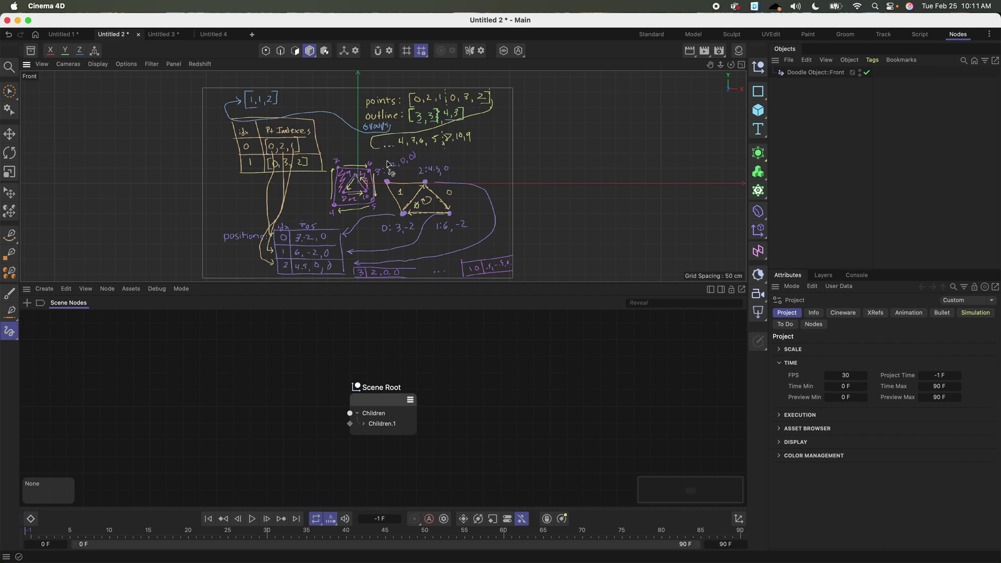
# Step: Return to the Untitled 3 project and nudge the Polygons Topology Set and Set Positions nodes slightly apart
pyautogui.click(213, 34)
pyautogui.click(189, 35)
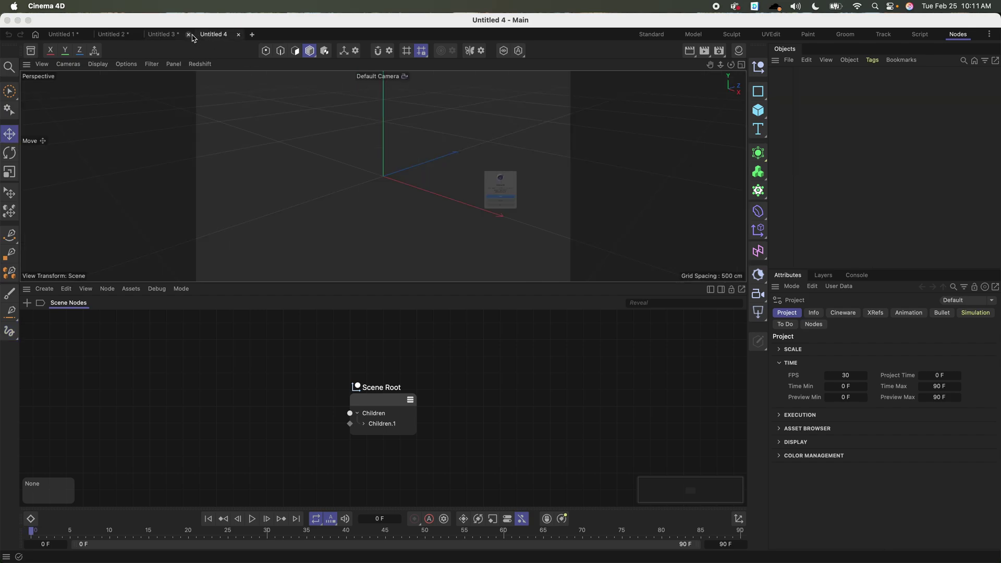
pyautogui.click(481, 215)
pyautogui.click(160, 34)
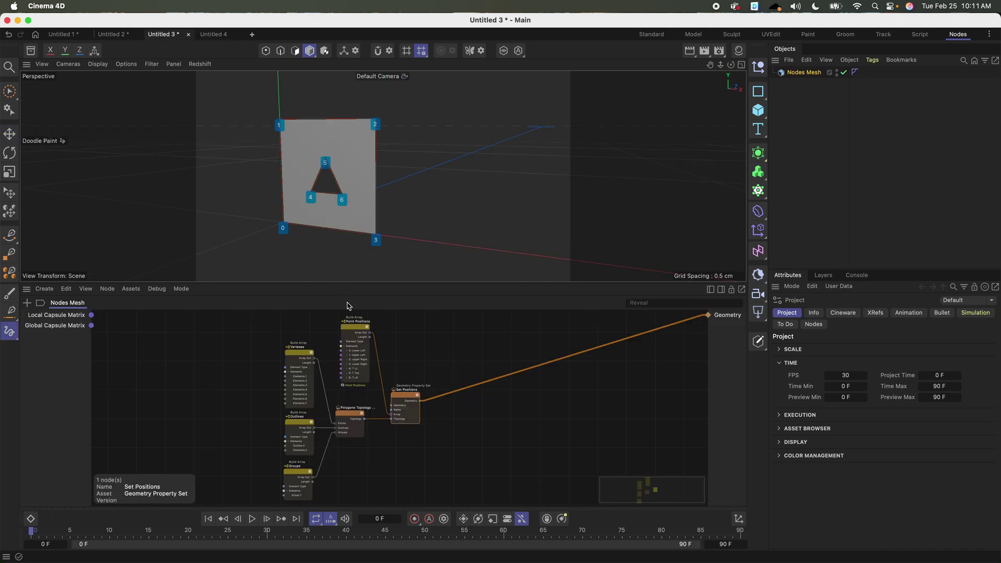
pyautogui.moveTo(351, 413); pyautogui.dragTo(406, 391)
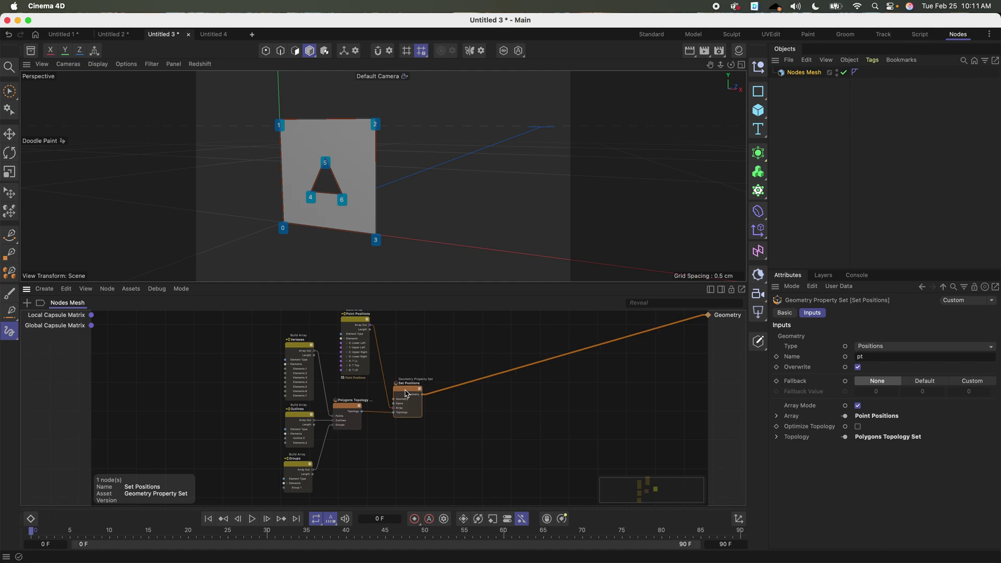